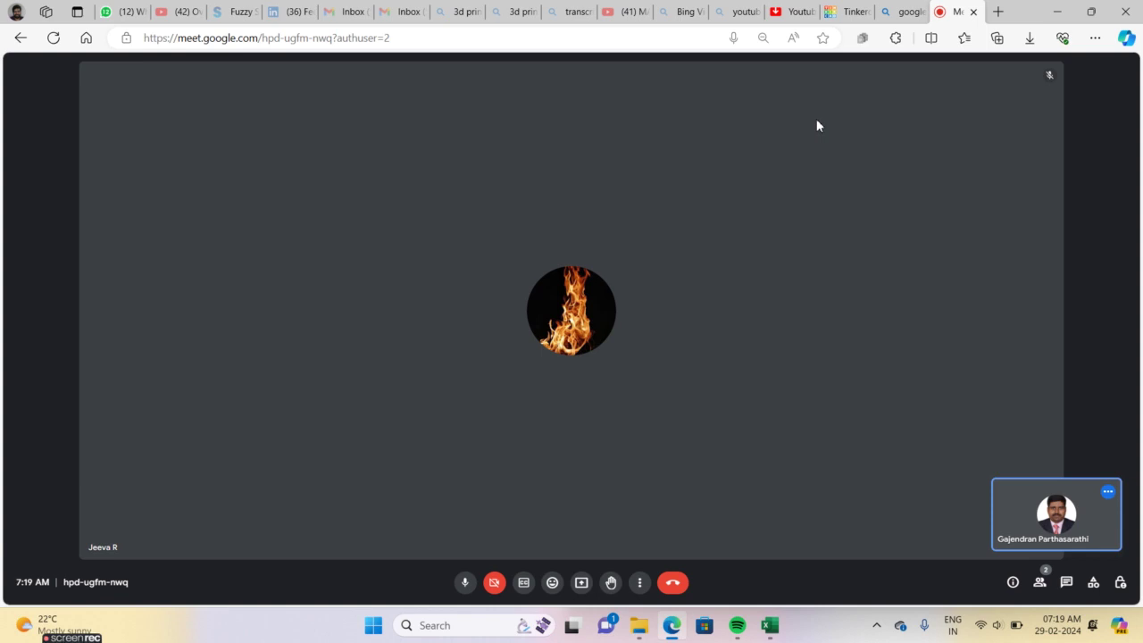
Lower the computer's sound volume and close the system quick settings
{"action": "key", "text": "XF86AudioLowerVolume"}
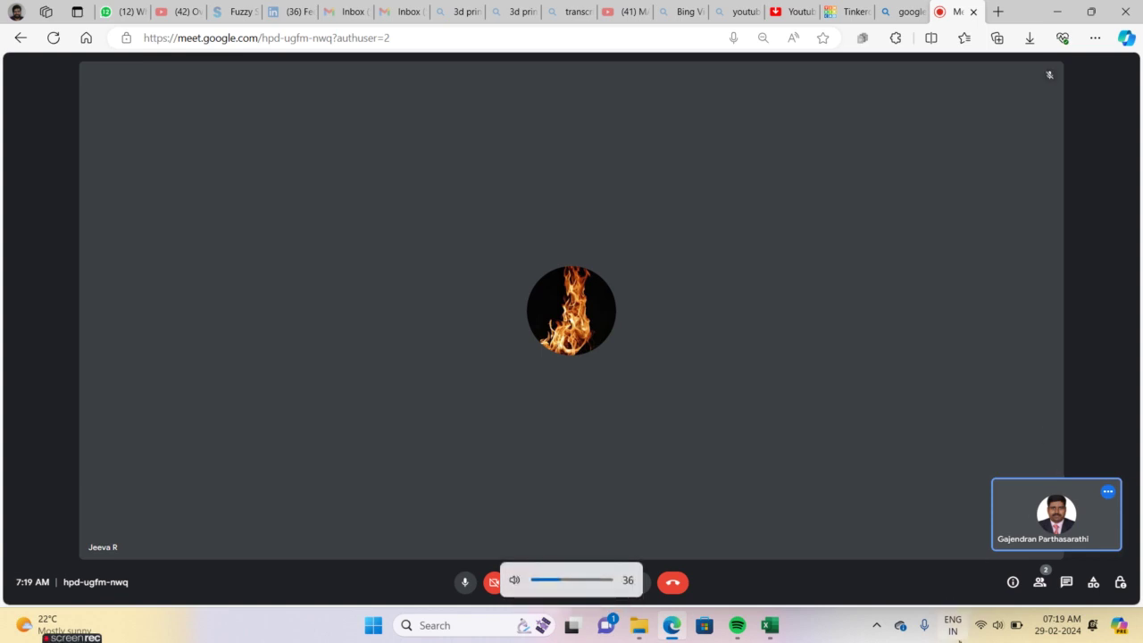
{"action": "left_click", "coordinate": [982, 627]}
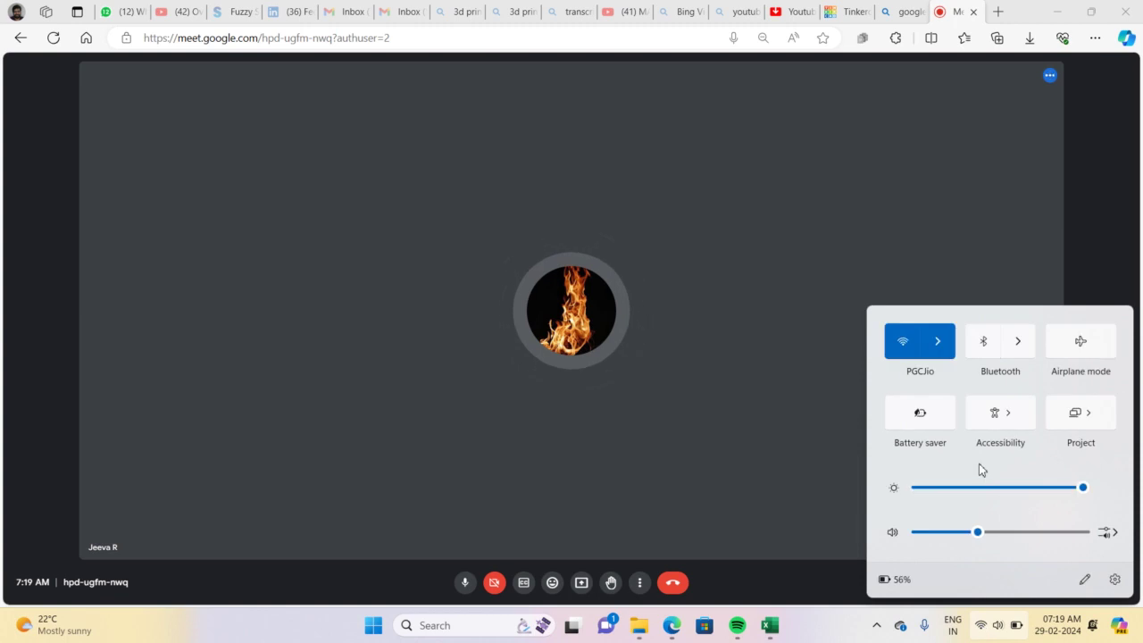
{"action": "left_click", "coordinate": [1009, 185]}
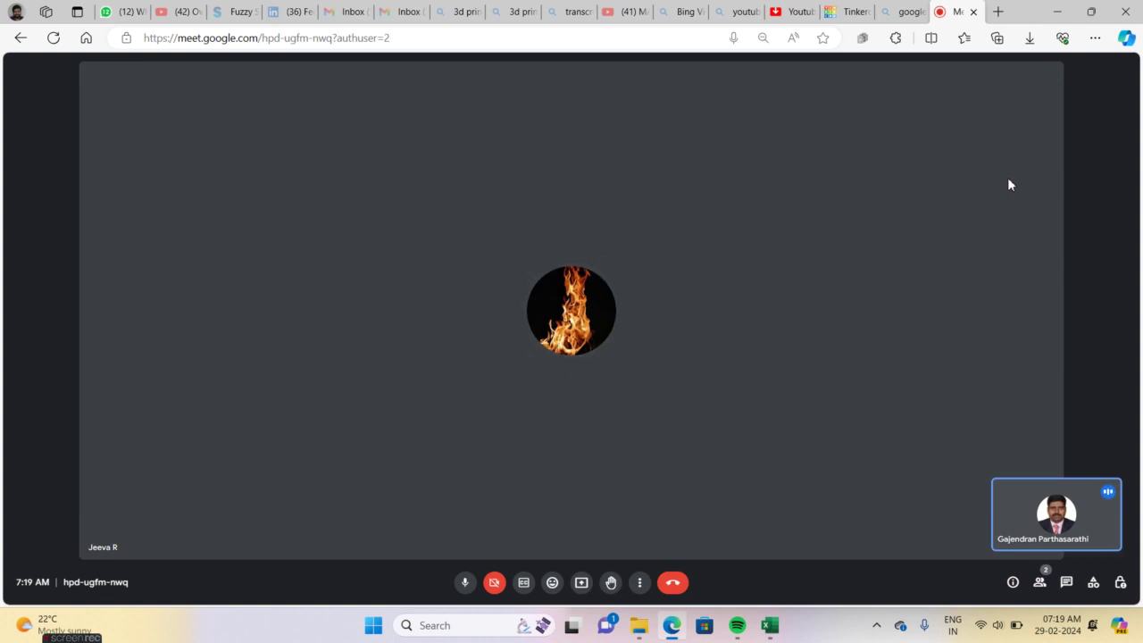
Sign in to Tinkercad as a personal account using Google
{"action": "left_click", "coordinate": [846, 12]}
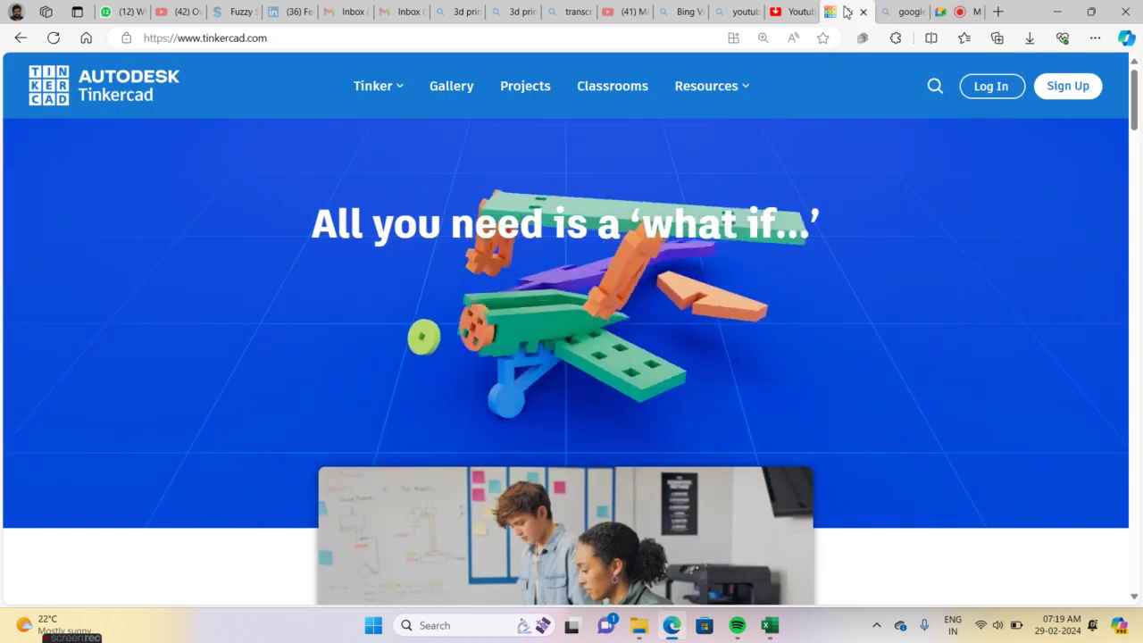
{"action": "left_click", "coordinate": [986, 85]}
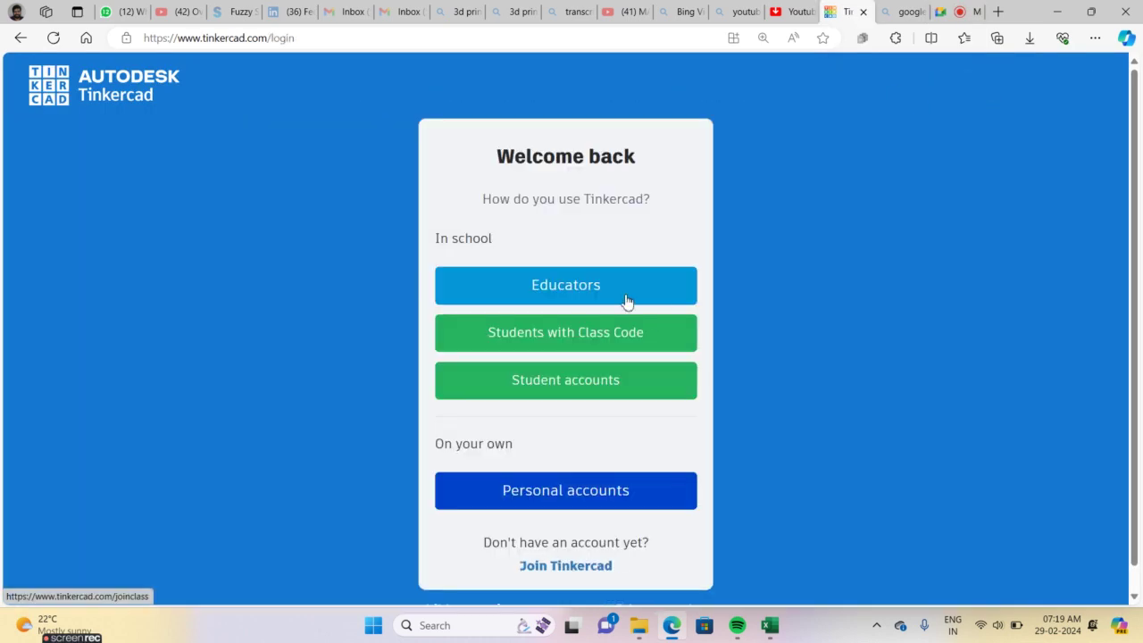
{"action": "left_click", "coordinate": [546, 493]}
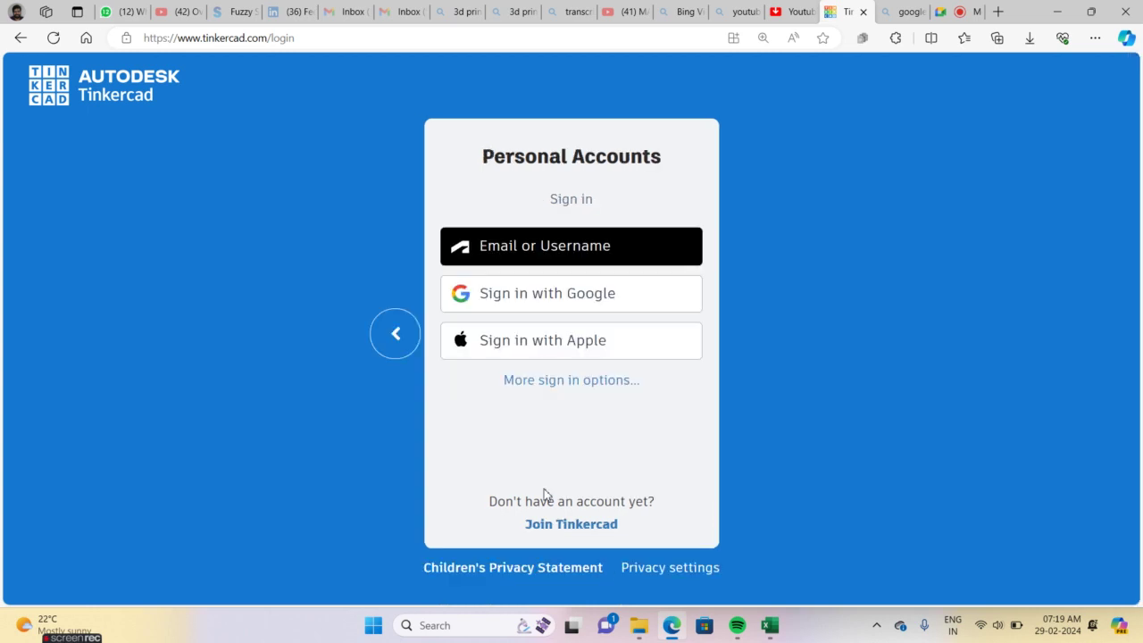
{"action": "left_click", "coordinate": [553, 302]}
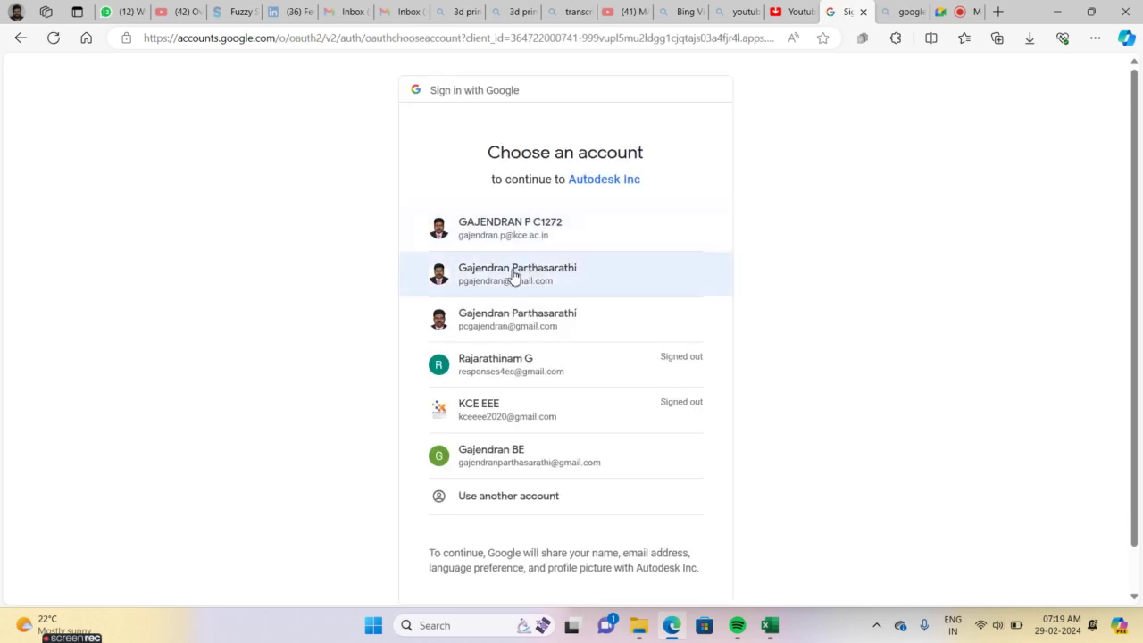
{"action": "left_click", "coordinate": [514, 277]}
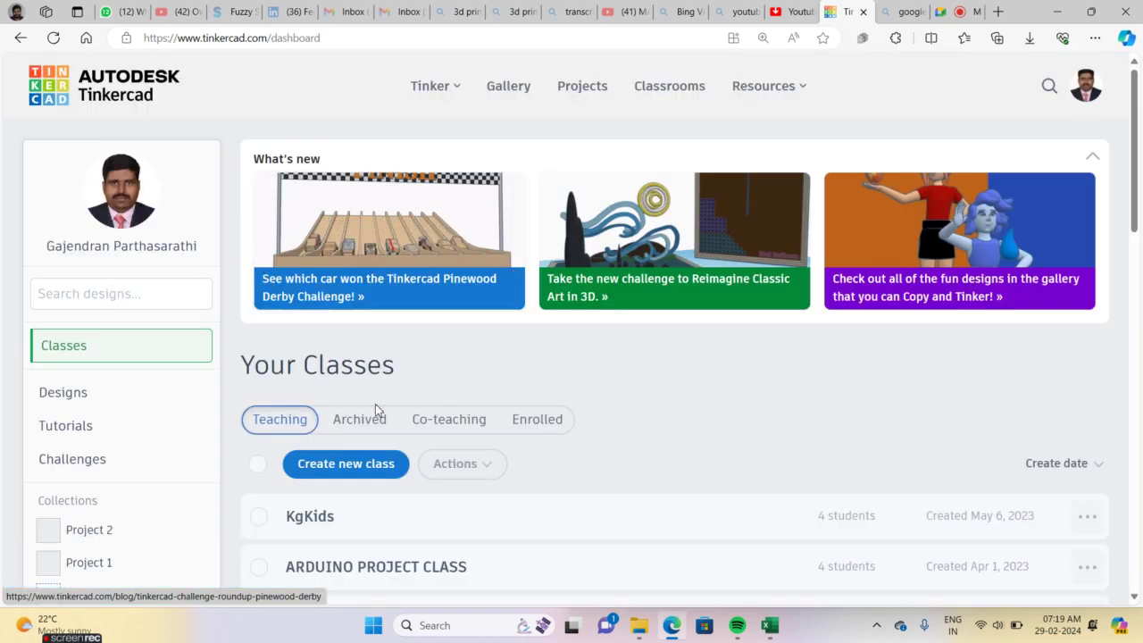
Create a new circuit design, Sizzling Curcan-Kieran, via Designs and Create > Circuit
{"action": "mouse_move", "coordinate": [1136, 192]}
{"action": "left_mouse_down"}
{"action": "mouse_move", "coordinate": [1131, 237]}
{"action": "mouse_move", "coordinate": [1131, 191]}
{"action": "left_mouse_up"}
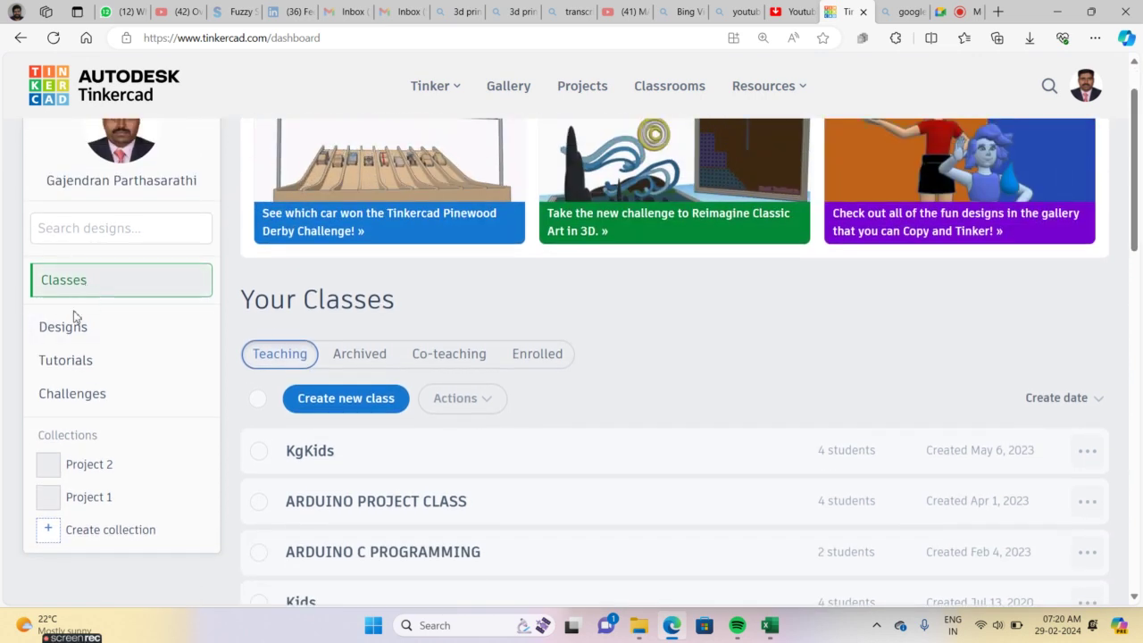
{"action": "left_click", "coordinate": [66, 332]}
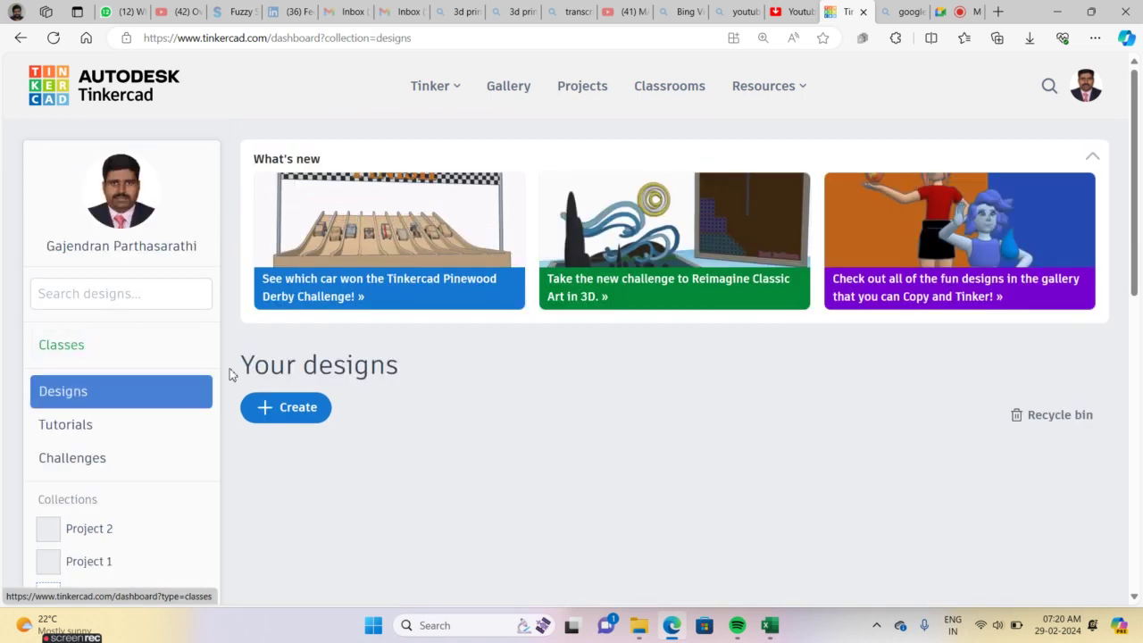
{"action": "left_click", "coordinate": [282, 412]}
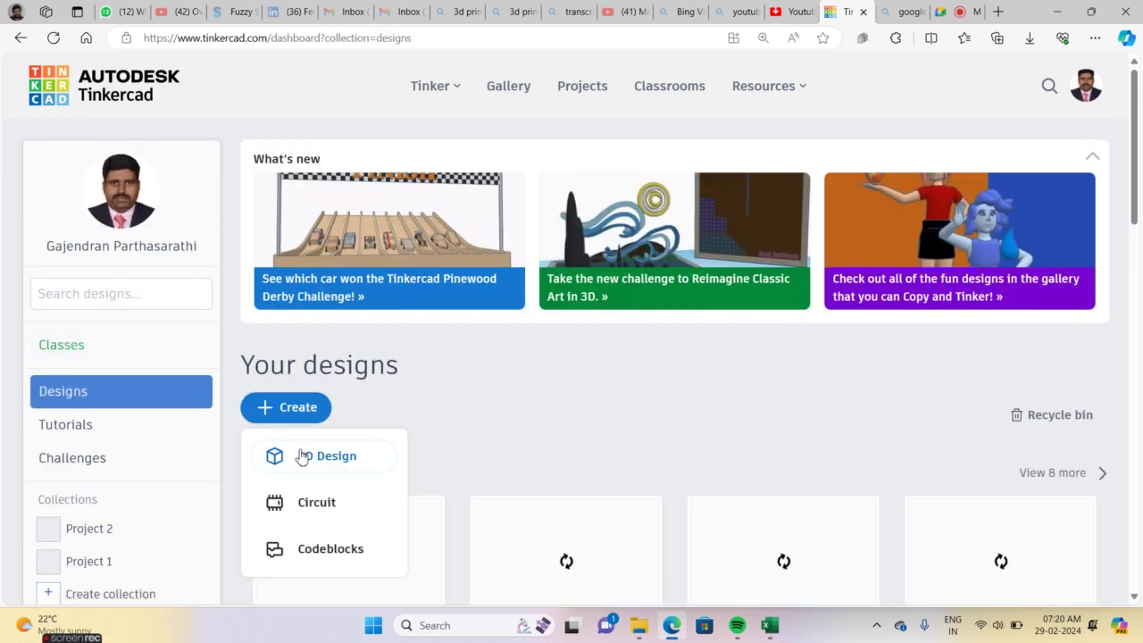
{"action": "left_click", "coordinate": [298, 504]}
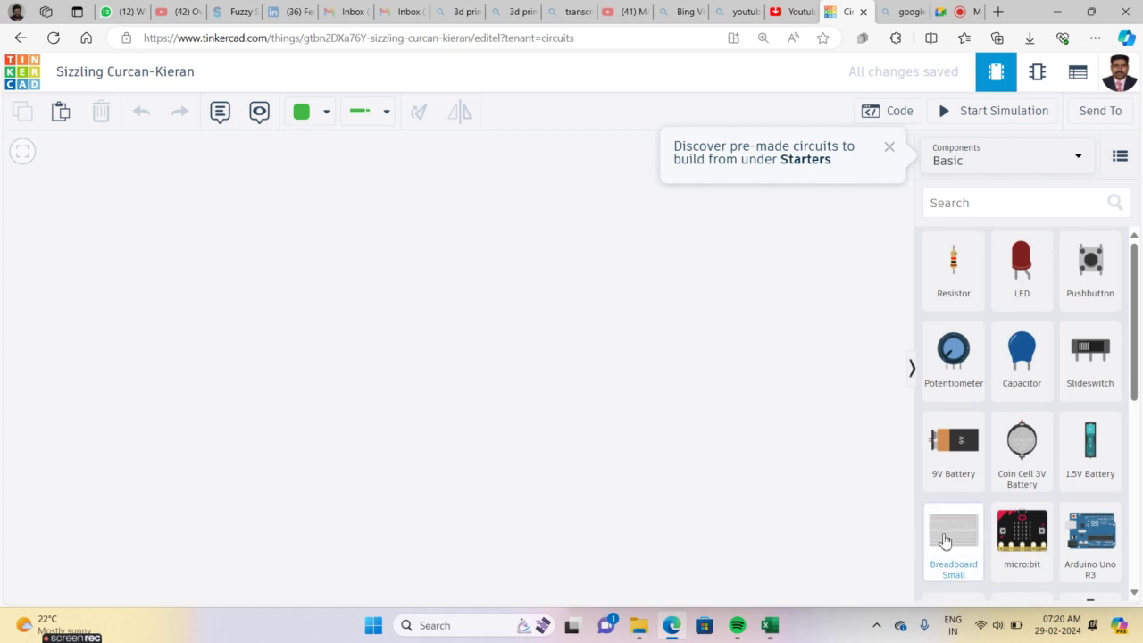
Place a small breadboard with a multimeter above it, then return to the Meet call
{"action": "left_click_drag", "start_coordinate": [946, 540], "coordinate": [323, 381]}
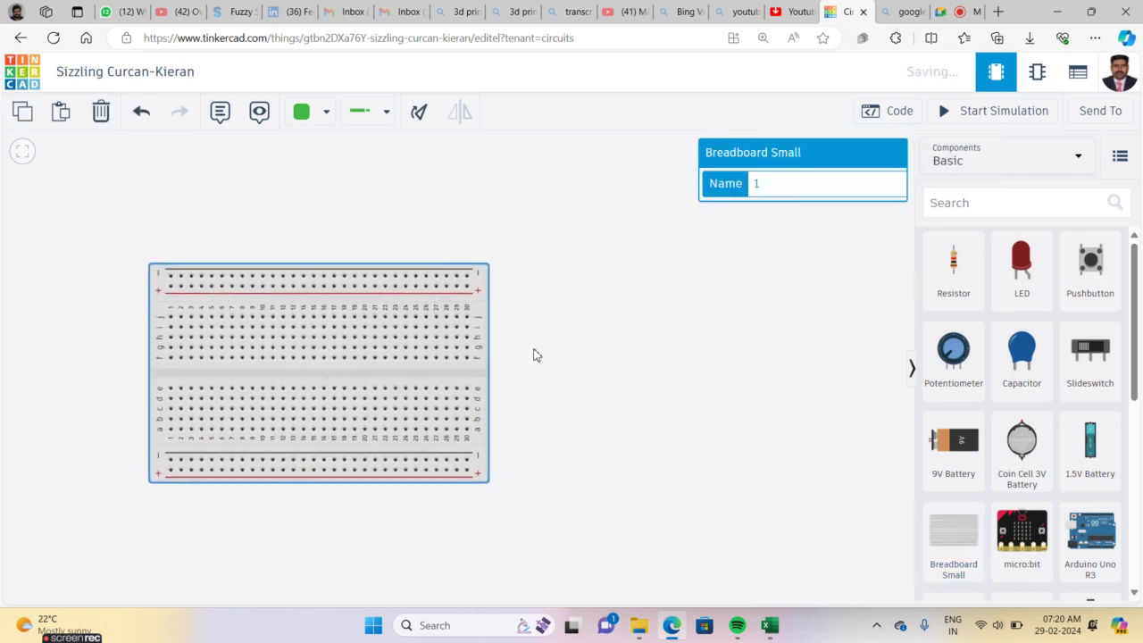
{"action": "left_click_drag", "start_coordinate": [1135, 373], "coordinate": [1138, 533]}
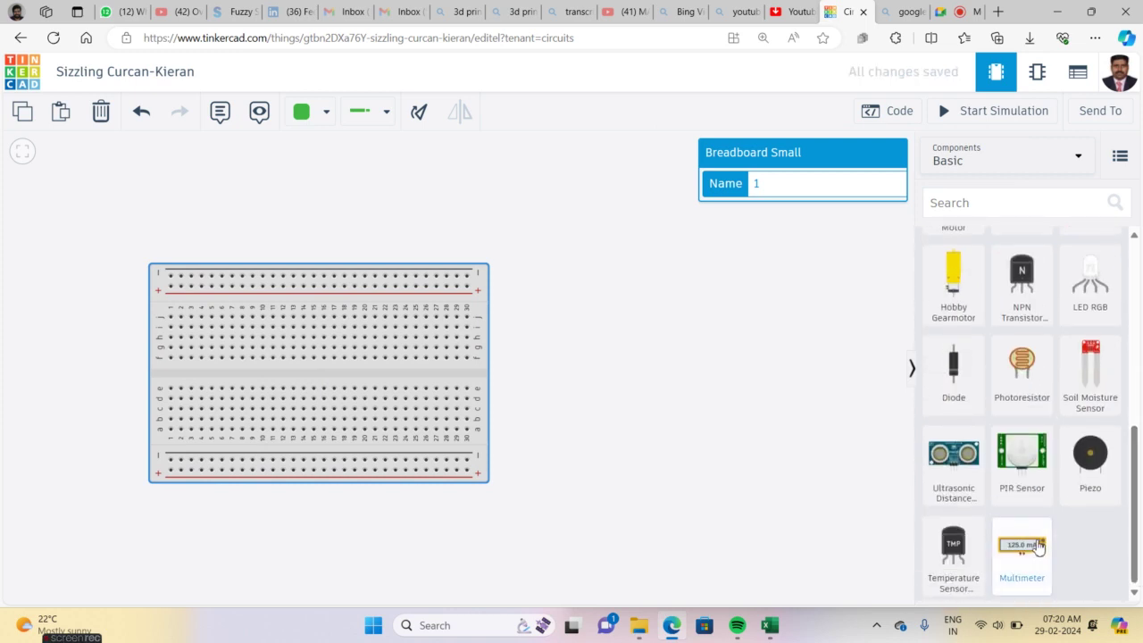
{"action": "left_click_drag", "start_coordinate": [1025, 551], "coordinate": [558, 253]}
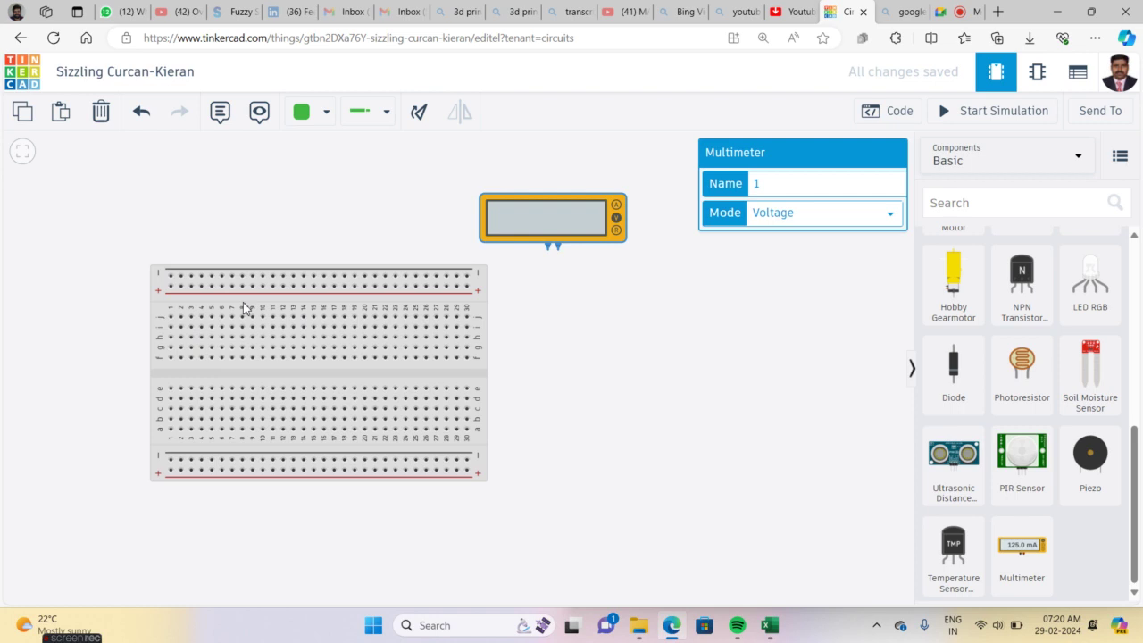
{"action": "left_click", "coordinate": [951, 10]}
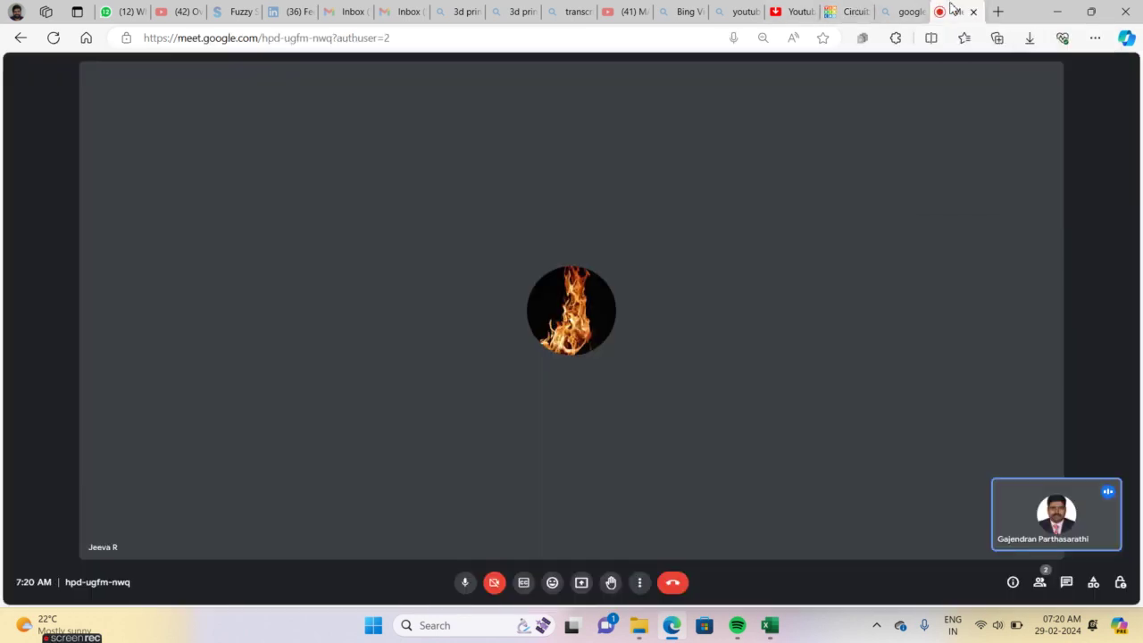
Present the entire screen in Google Meet and bring the Tinkercad circuit tab back
{"action": "left_click", "coordinate": [580, 589]}
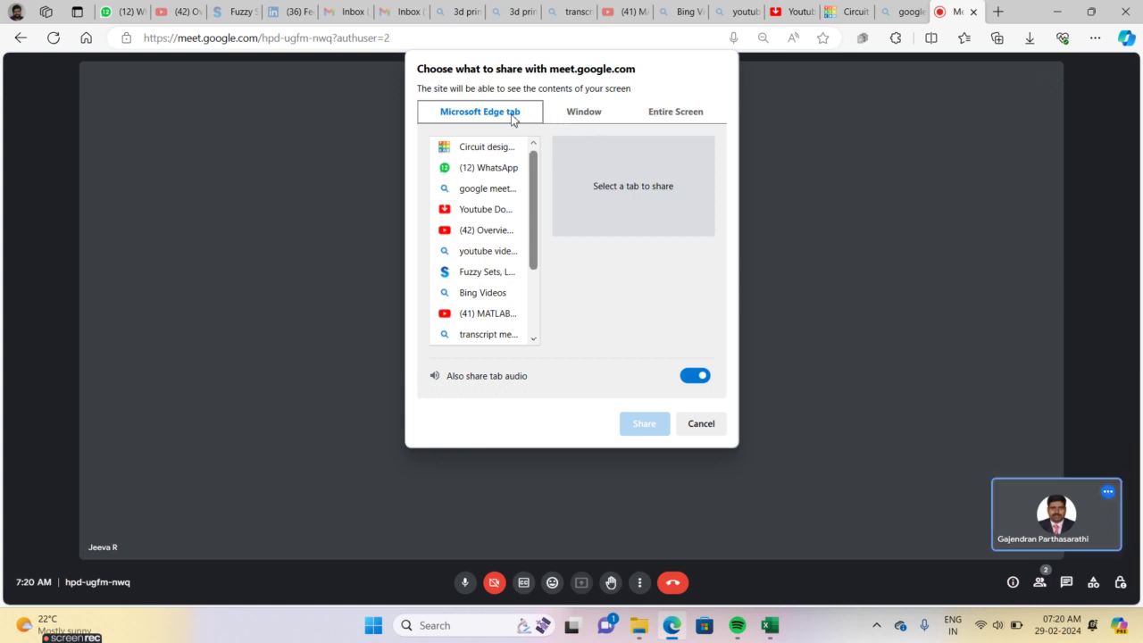
{"action": "left_click", "coordinate": [663, 114]}
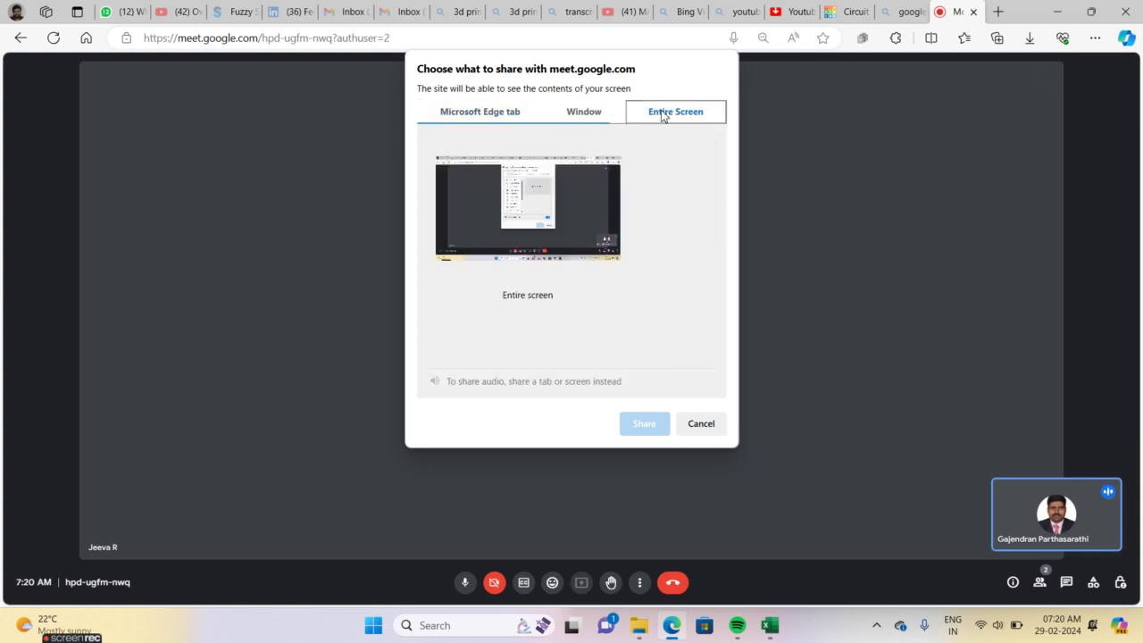
{"action": "left_click", "coordinate": [580, 241]}
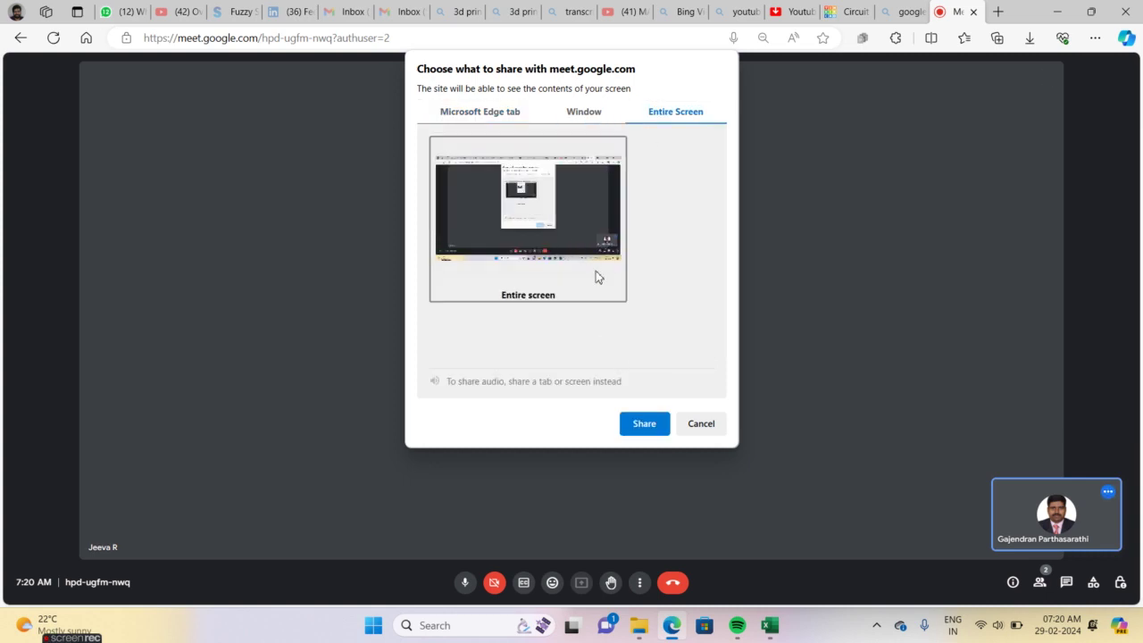
{"action": "left_click", "coordinate": [642, 423]}
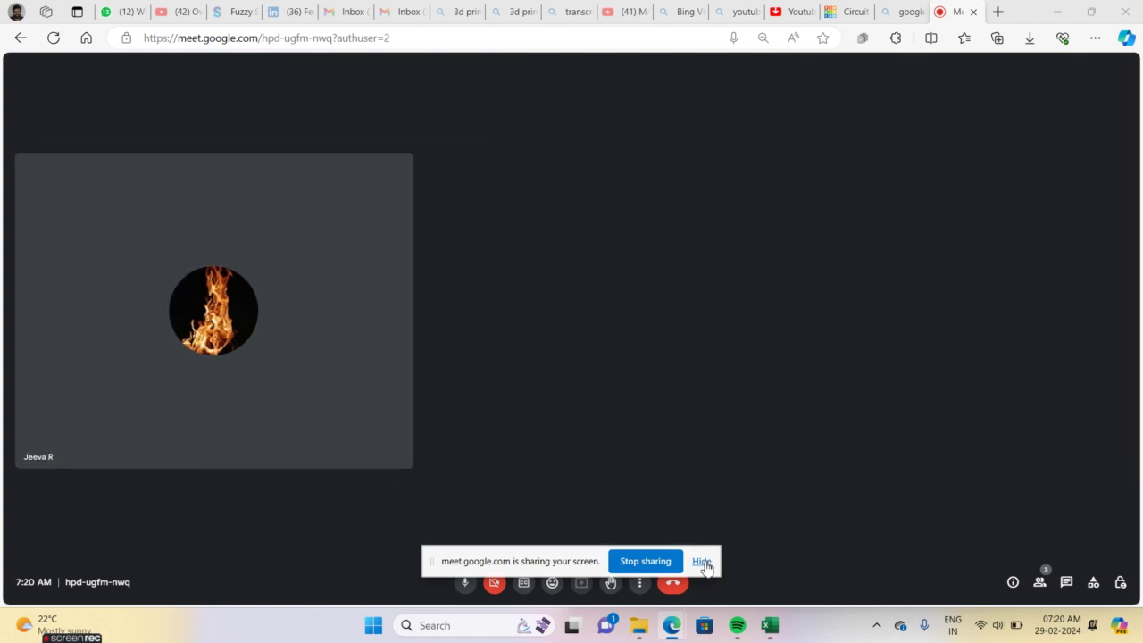
{"action": "left_click", "coordinate": [701, 561]}
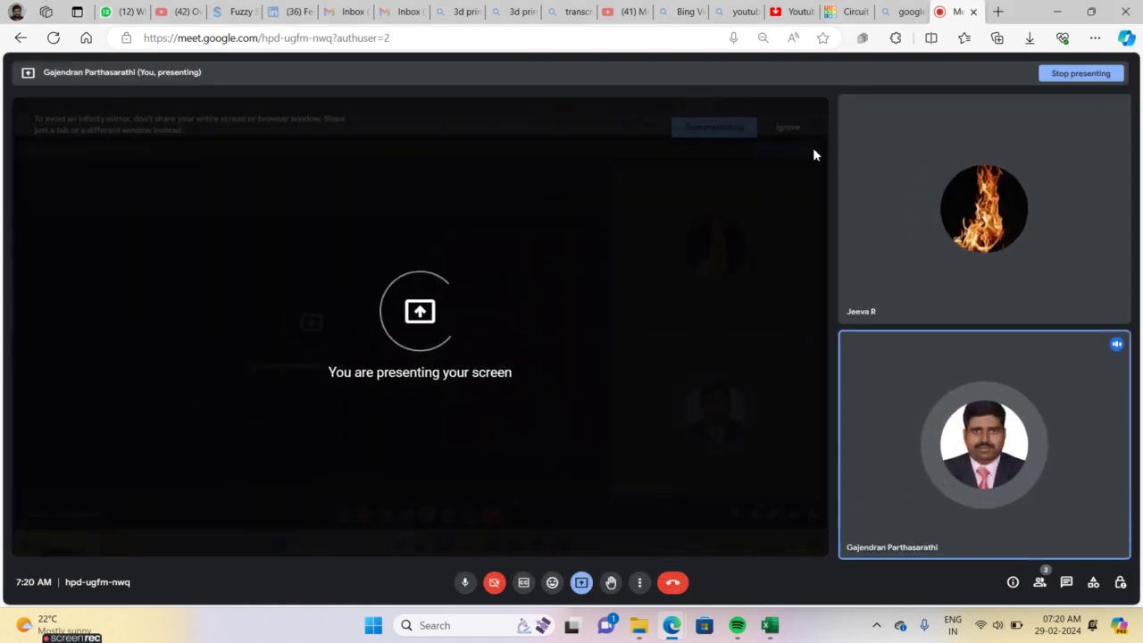
{"action": "left_click", "coordinate": [842, 11]}
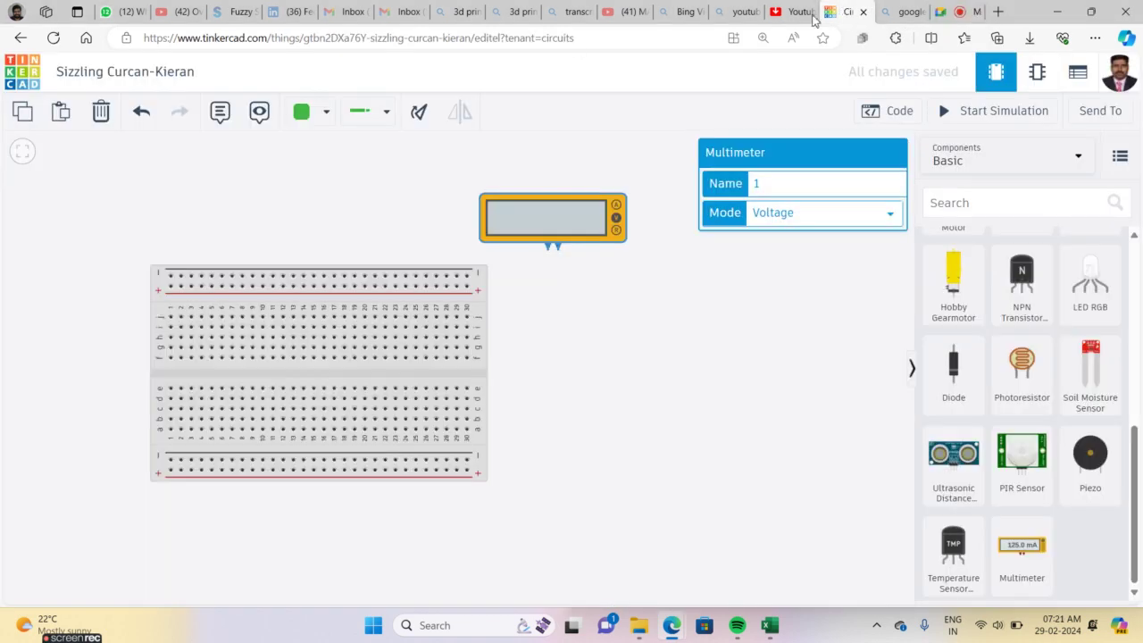
Go back through the browser history and reload the Tinkercad website
{"action": "left_click", "coordinate": [20, 42]}
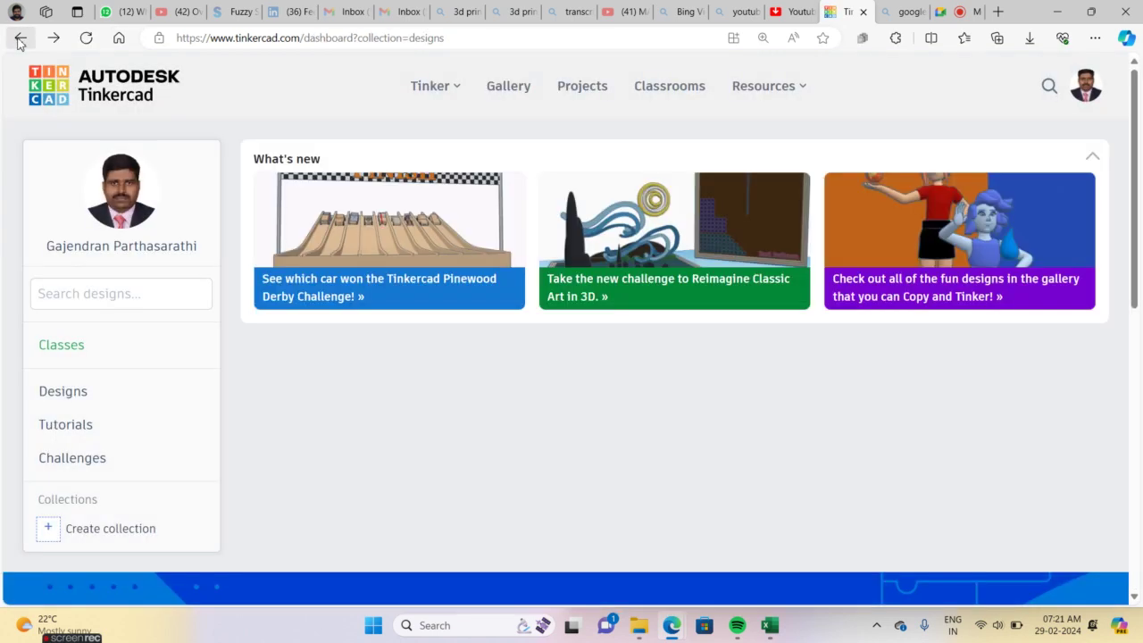
{"action": "left_click", "coordinate": [19, 42]}
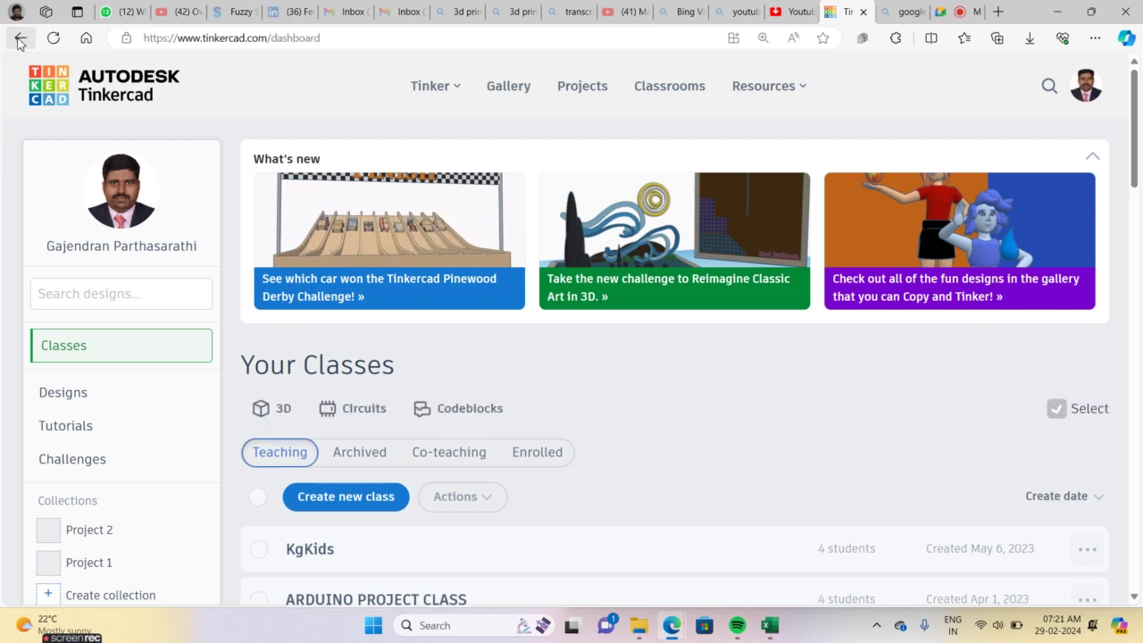
{"action": "left_click", "coordinate": [20, 42]}
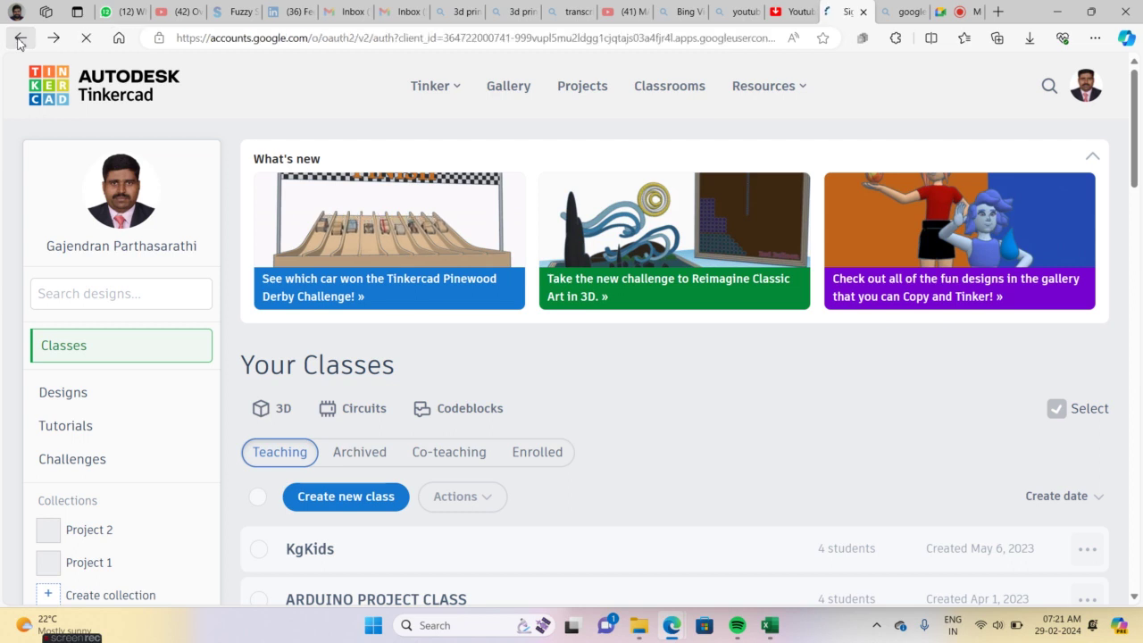
{"action": "left_click", "coordinate": [20, 42]}
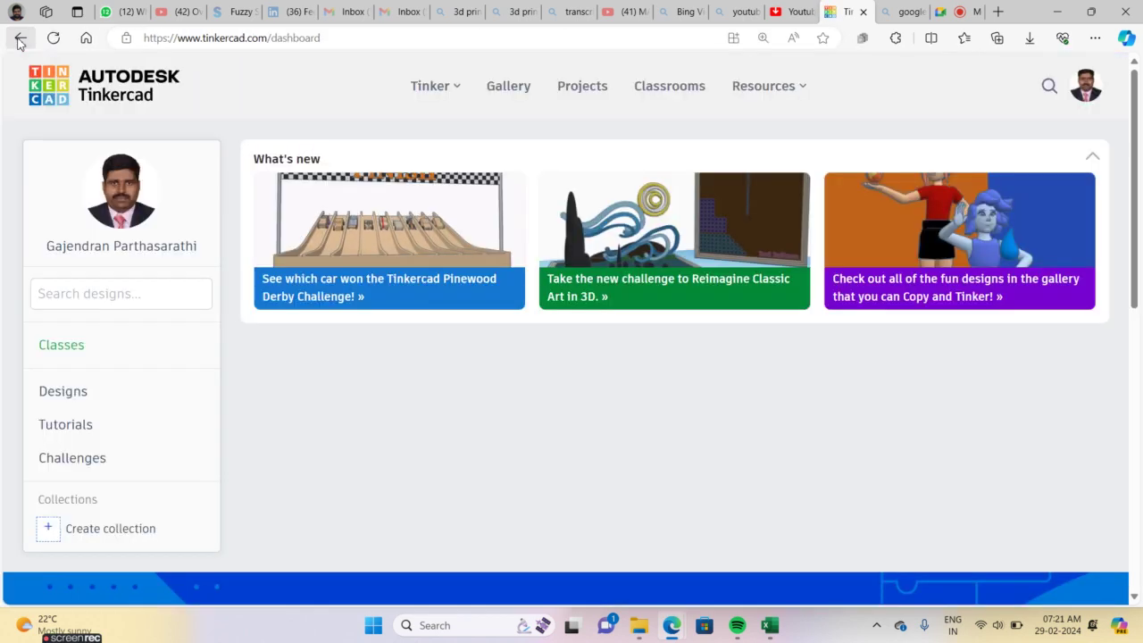
{"action": "left_click", "coordinate": [19, 42]}
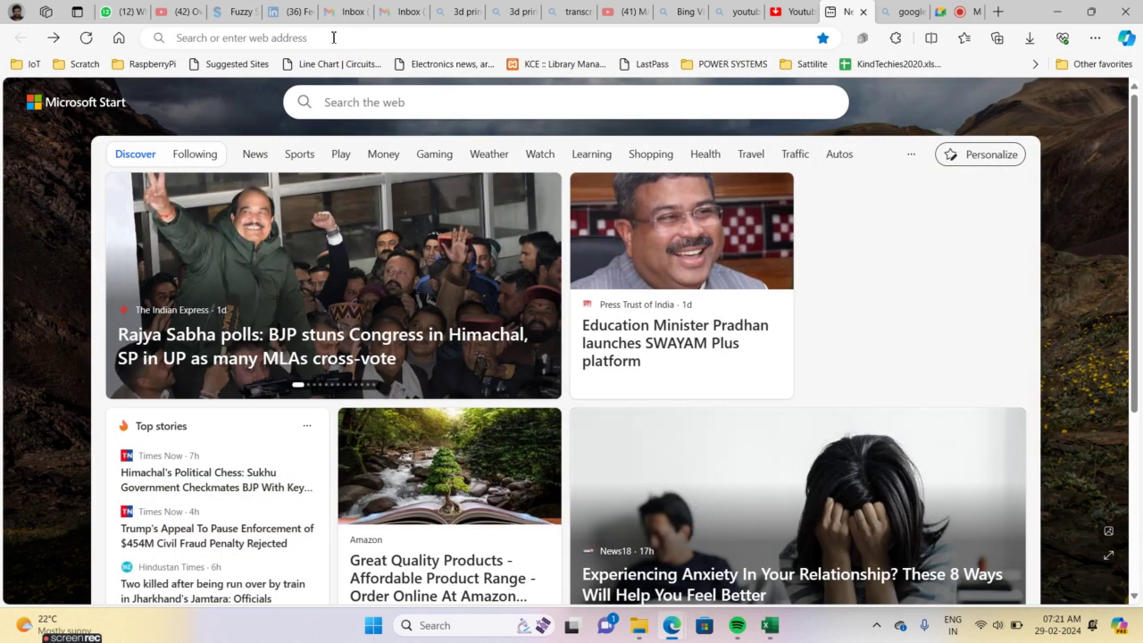
{"action": "left_click", "coordinate": [335, 37]}
{"action": "type", "text": "tin"}
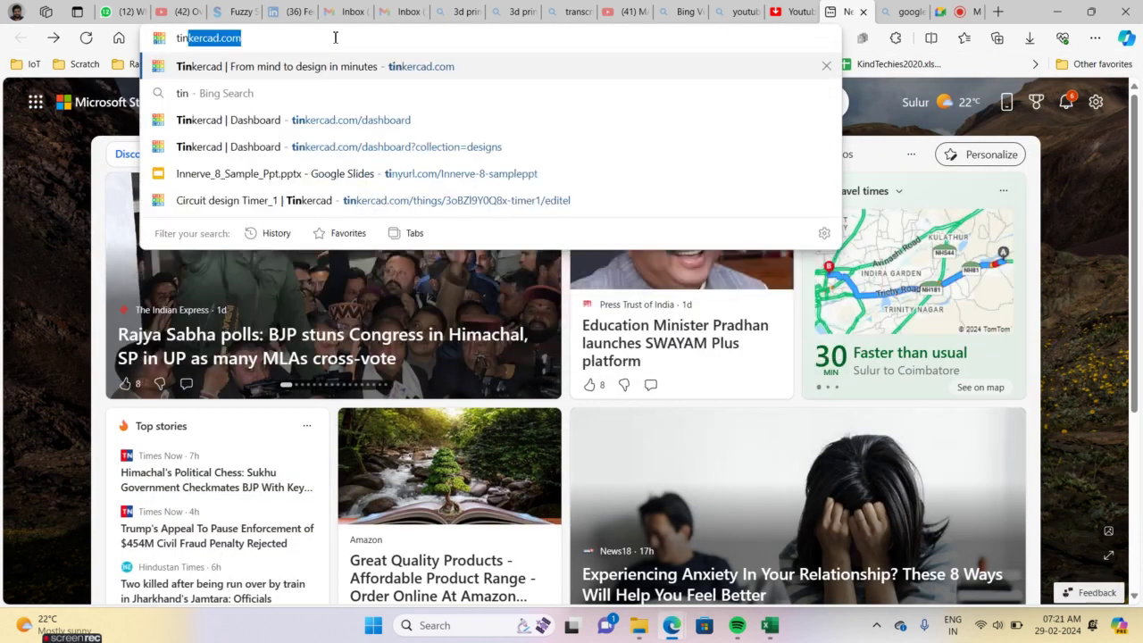
{"action": "type", "text": "kercad"}
{"action": "key", "text": "Return"}
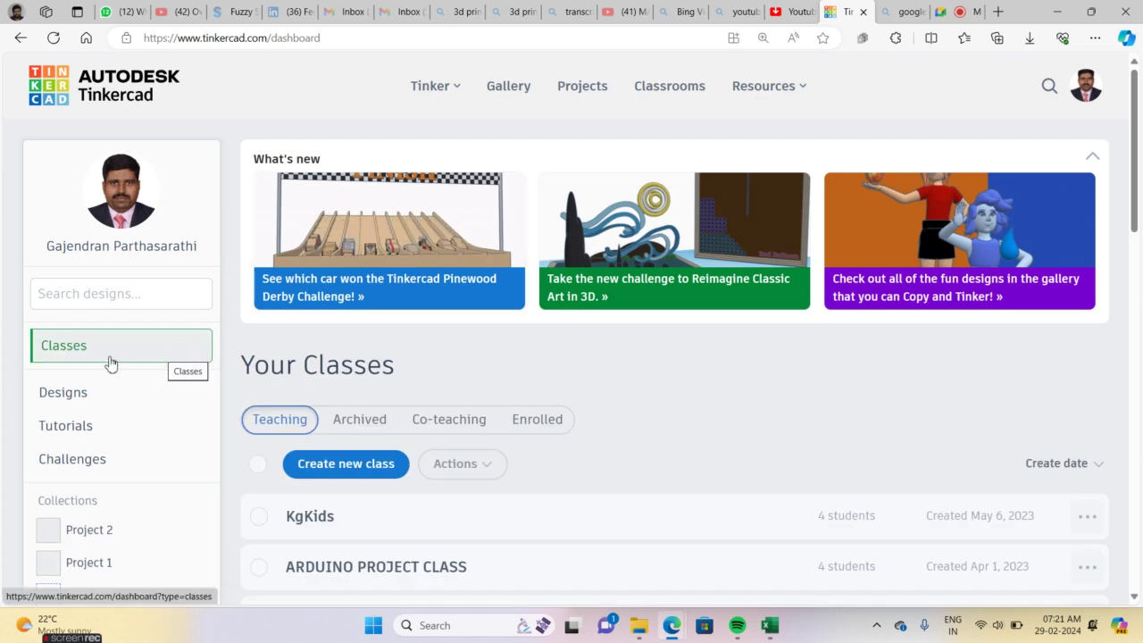
Create another new circuit design, Terrific Tumelo, from the Designs list
{"action": "left_click", "coordinate": [71, 399]}
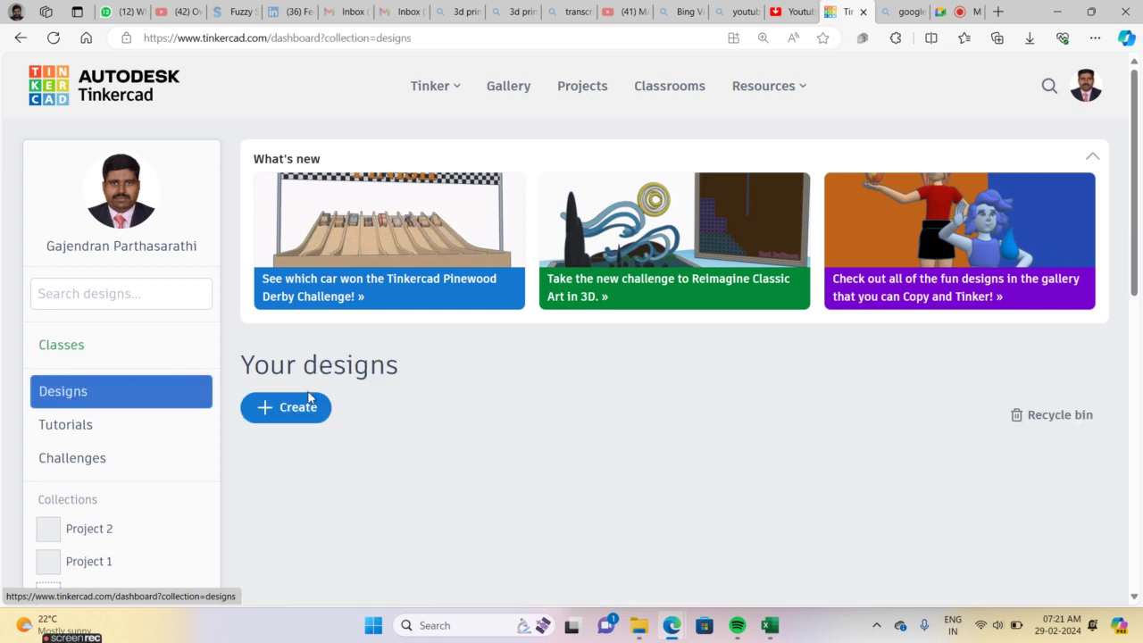
{"action": "left_click", "coordinate": [287, 411]}
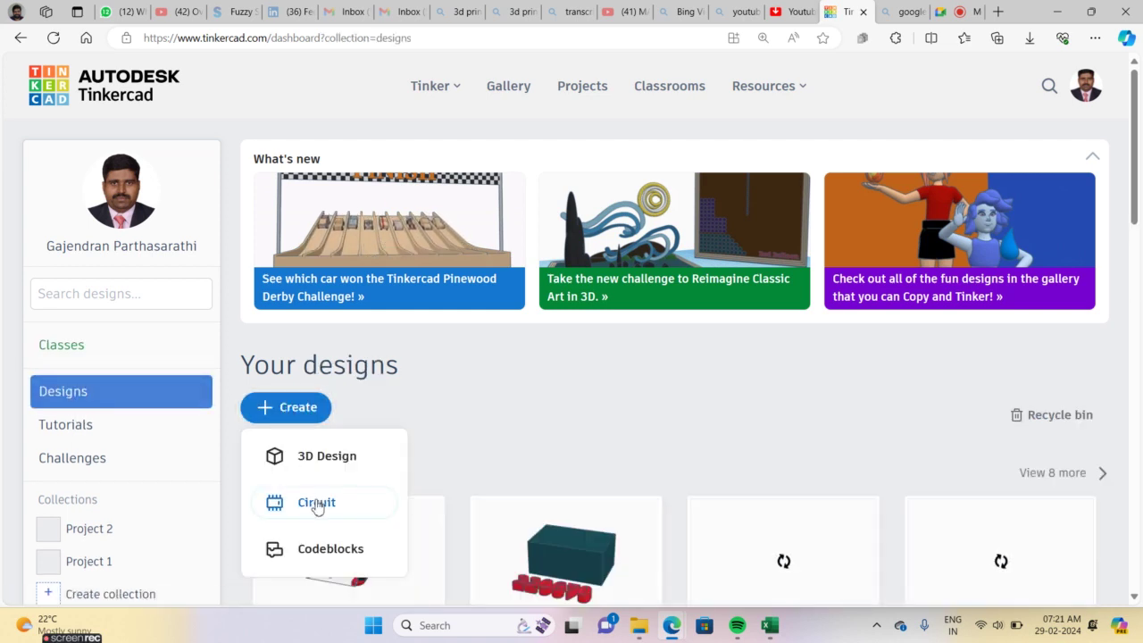
{"action": "left_click", "coordinate": [317, 503]}
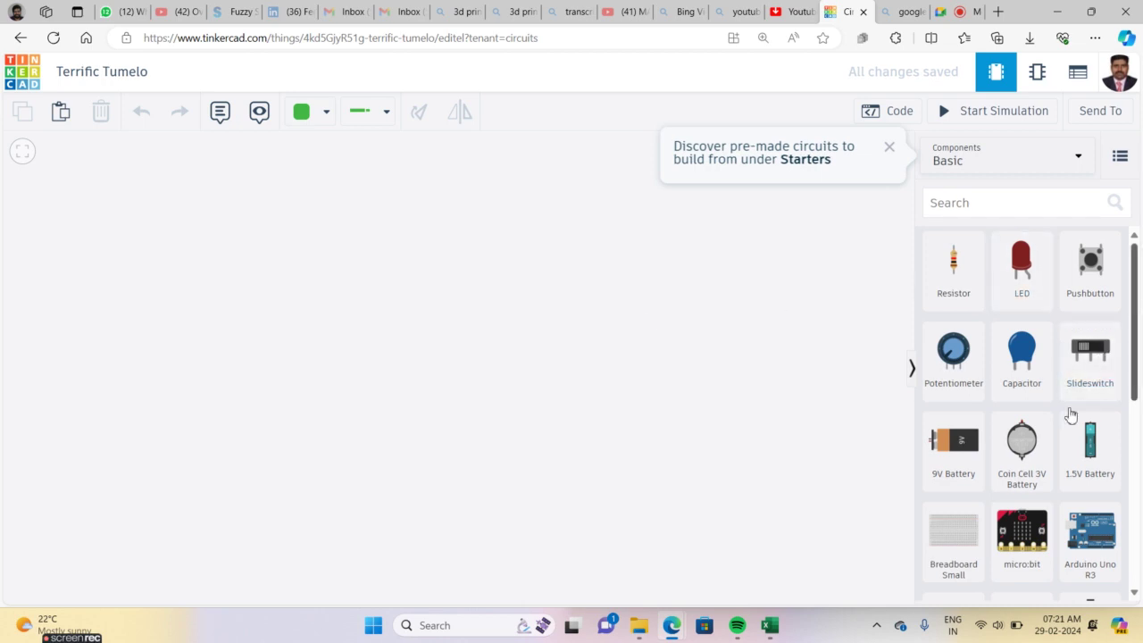
Place a small breadboard and a multimeter above and right of it on the canvas
{"action": "left_click_drag", "start_coordinate": [966, 529], "coordinate": [464, 366]}
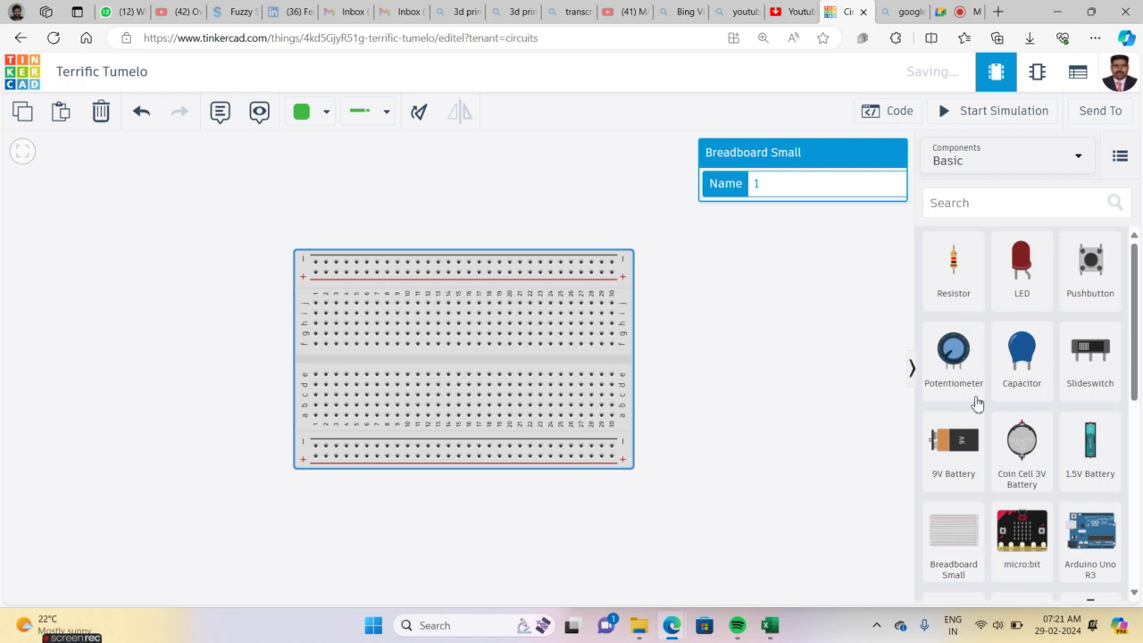
{"action": "scroll", "coordinate": [1136, 366], "scroll_direction": "down", "scroll_amount": 5}
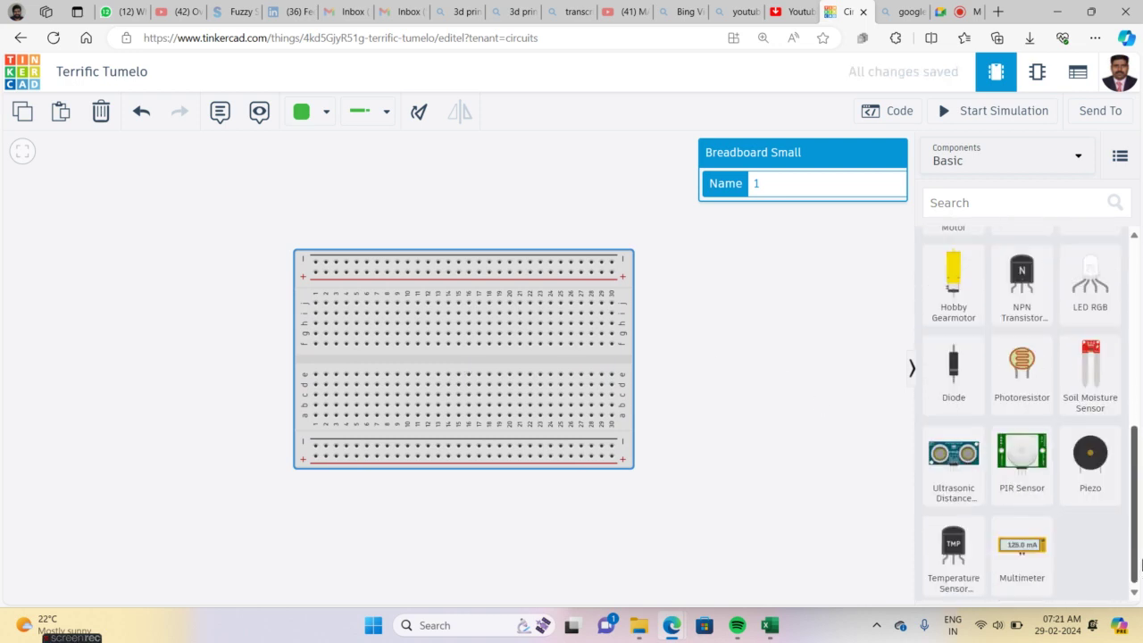
{"action": "left_click_drag", "start_coordinate": [1031, 560], "coordinate": [720, 267]}
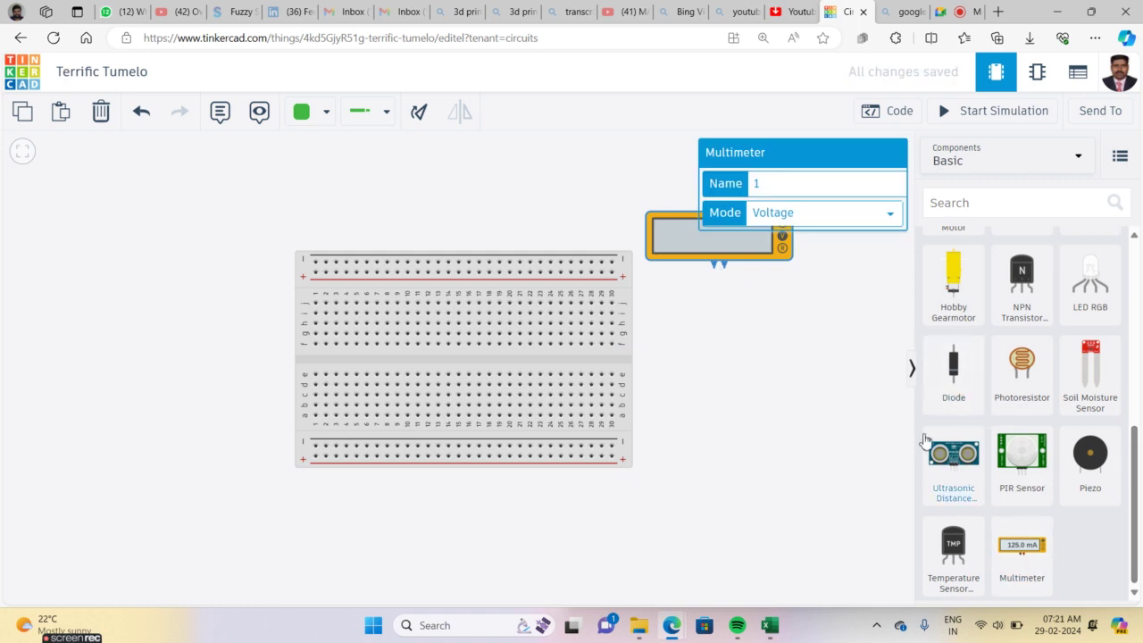
{"action": "left_click", "coordinate": [862, 440]}
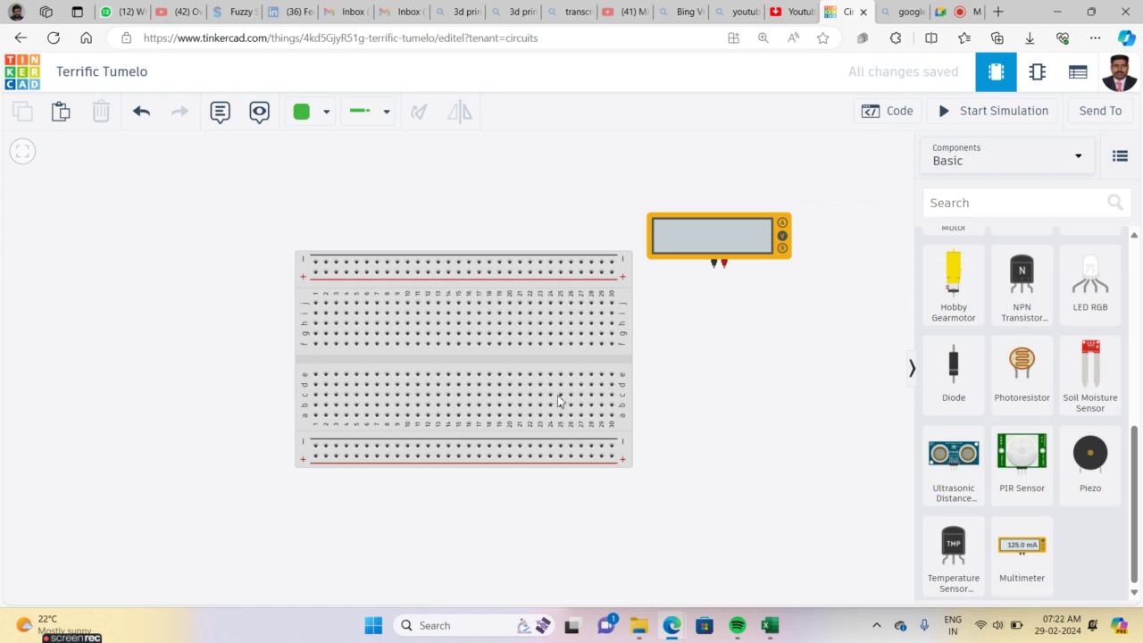
{"action": "scroll", "coordinate": [551, 395], "scroll_direction": "up", "scroll_amount": 5}
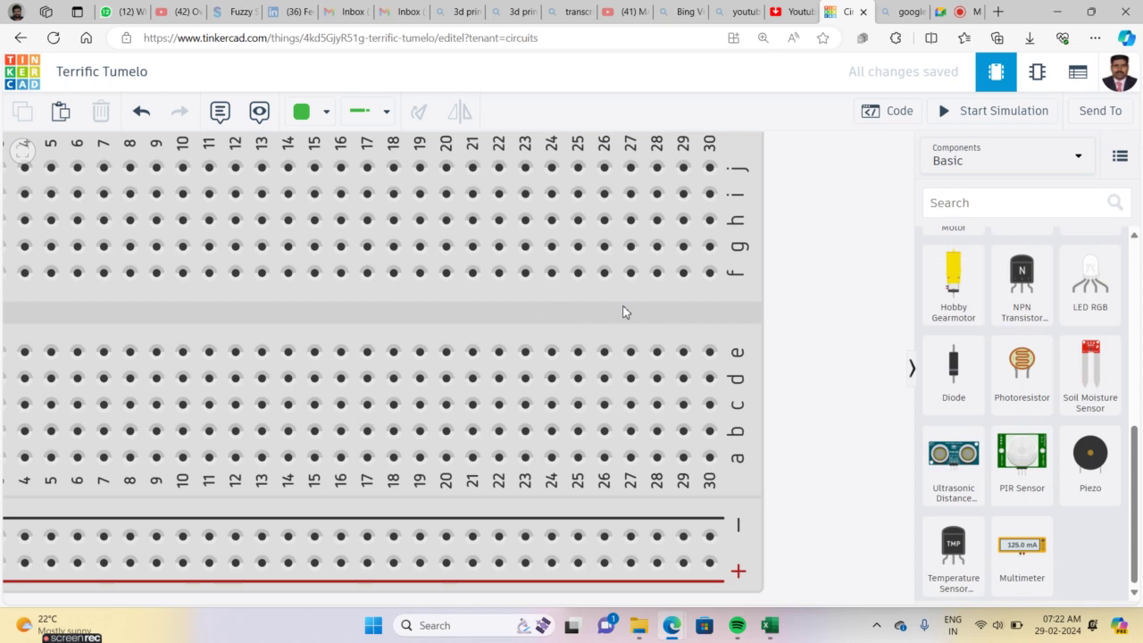
{"action": "scroll", "coordinate": [623, 311], "scroll_direction": "down", "scroll_amount": 5}
{"action": "scroll", "coordinate": [624, 312], "scroll_direction": "up", "scroll_amount": 6}
{"action": "scroll", "coordinate": [624, 312], "scroll_direction": "up", "scroll_amount": 5}
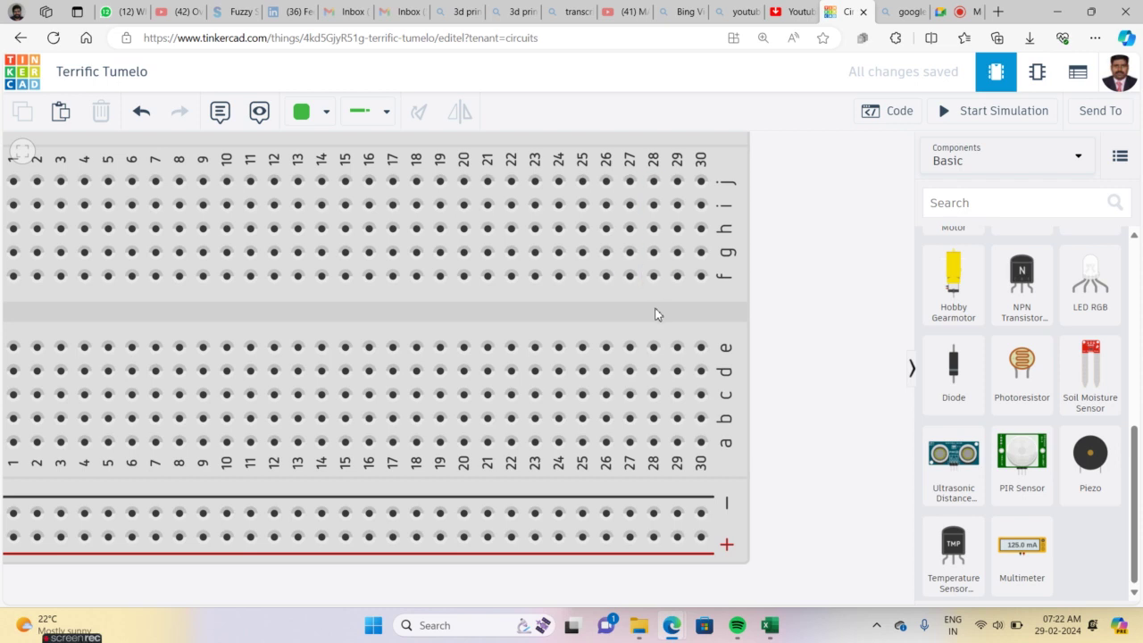
{"action": "scroll", "coordinate": [653, 312], "scroll_direction": "down", "scroll_amount": 5}
{"action": "scroll", "coordinate": [648, 312], "scroll_direction": "up", "scroll_amount": 8}
{"action": "scroll", "coordinate": [648, 314], "scroll_direction": "down", "scroll_amount": 5}
{"action": "scroll", "coordinate": [648, 314], "scroll_direction": "up", "scroll_amount": 4}
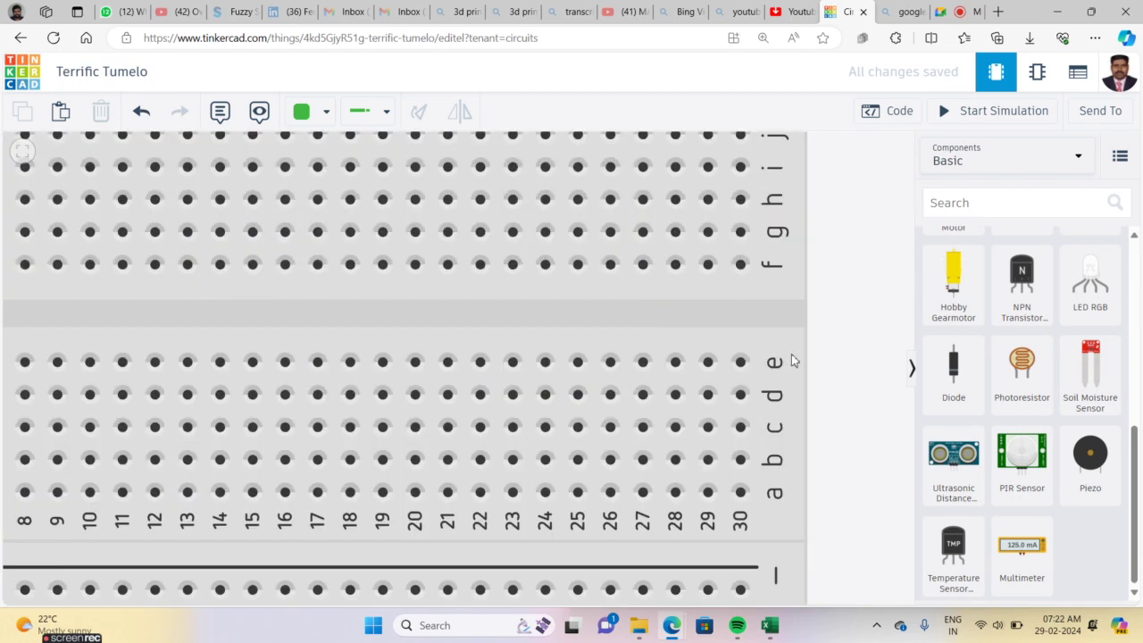
{"action": "left_click_drag", "start_coordinate": [1136, 459], "coordinate": [1135, 390]}
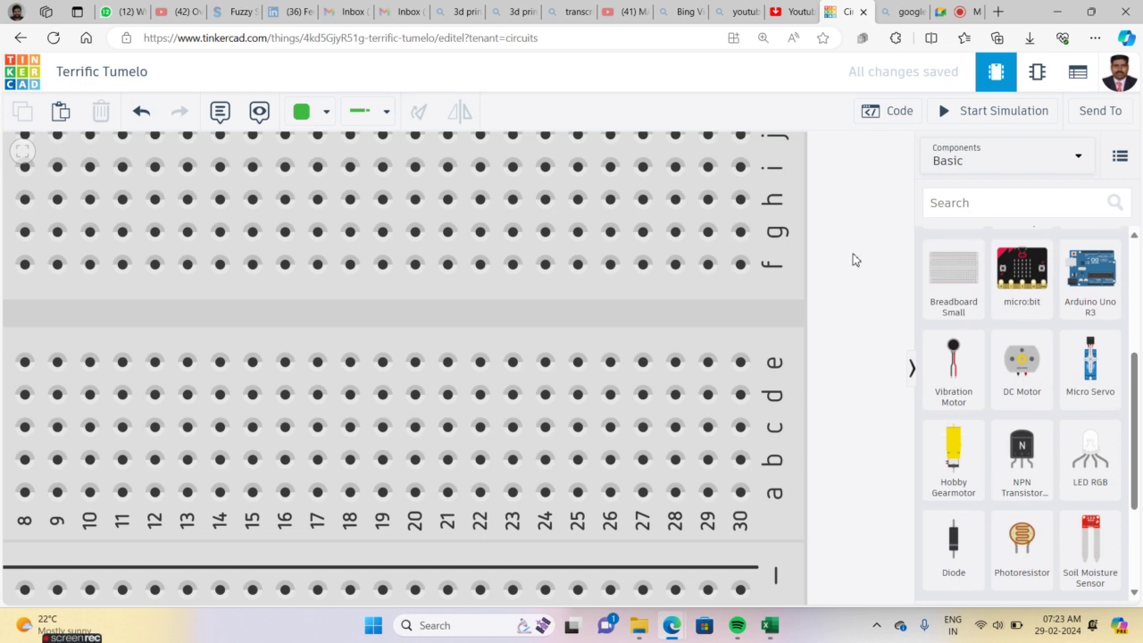
{"action": "scroll", "coordinate": [852, 259], "scroll_direction": "down", "scroll_amount": 3}
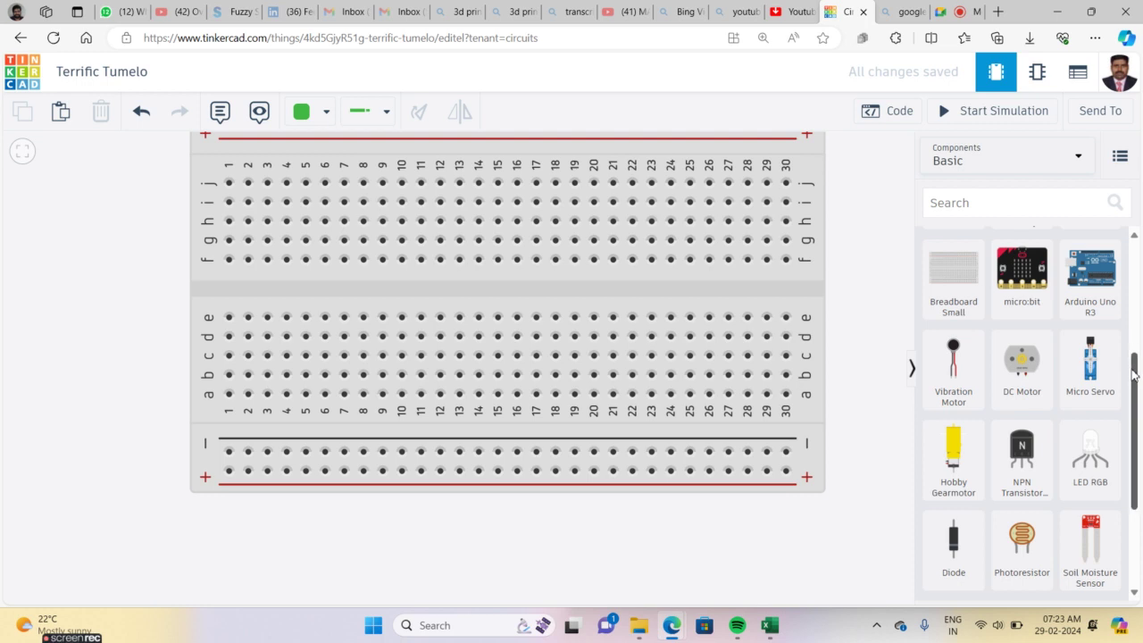
{"action": "left_click_drag", "start_coordinate": [1133, 375], "coordinate": [889, 269]}
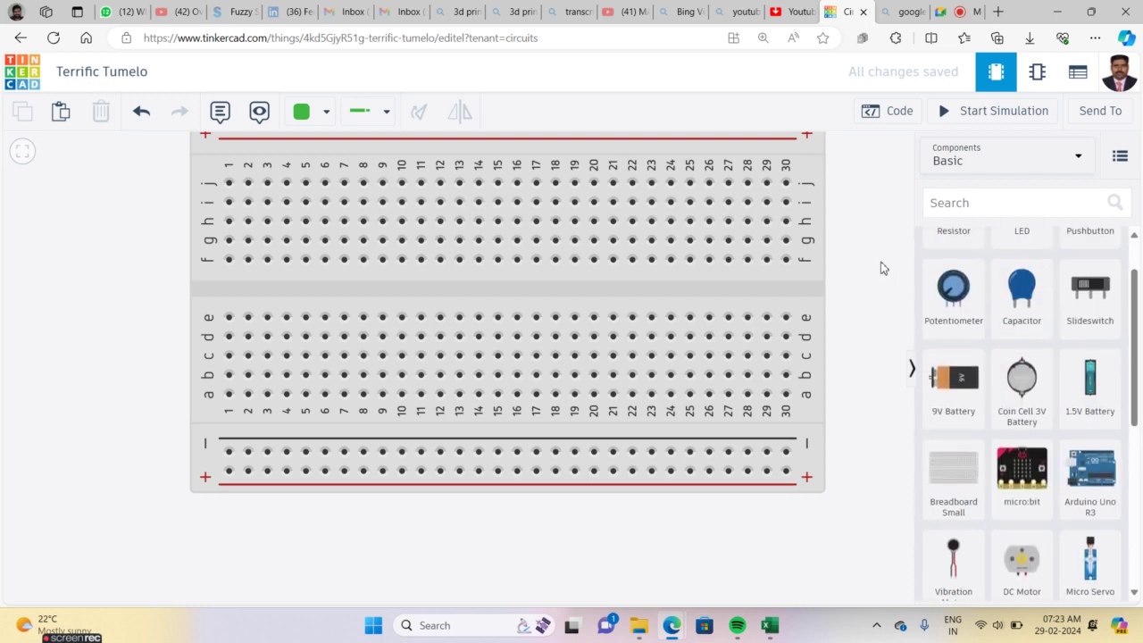
Wire the multimeter's negative probe to hole j30 and positive probe to f30
{"action": "left_click", "coordinate": [24, 151]}
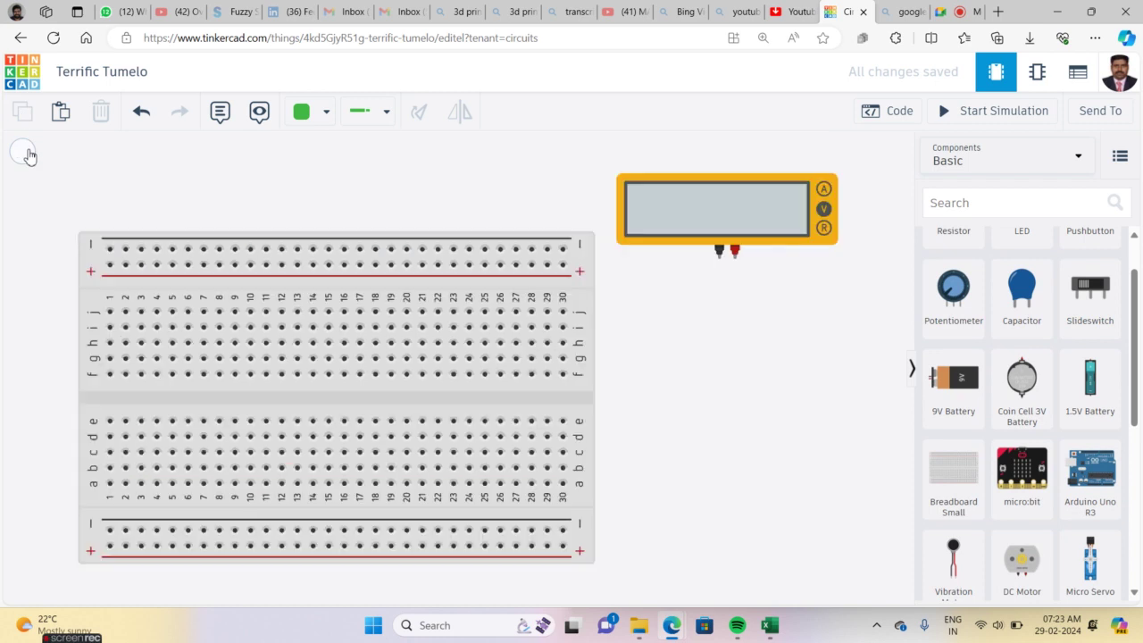
{"action": "left_click", "coordinate": [719, 258]}
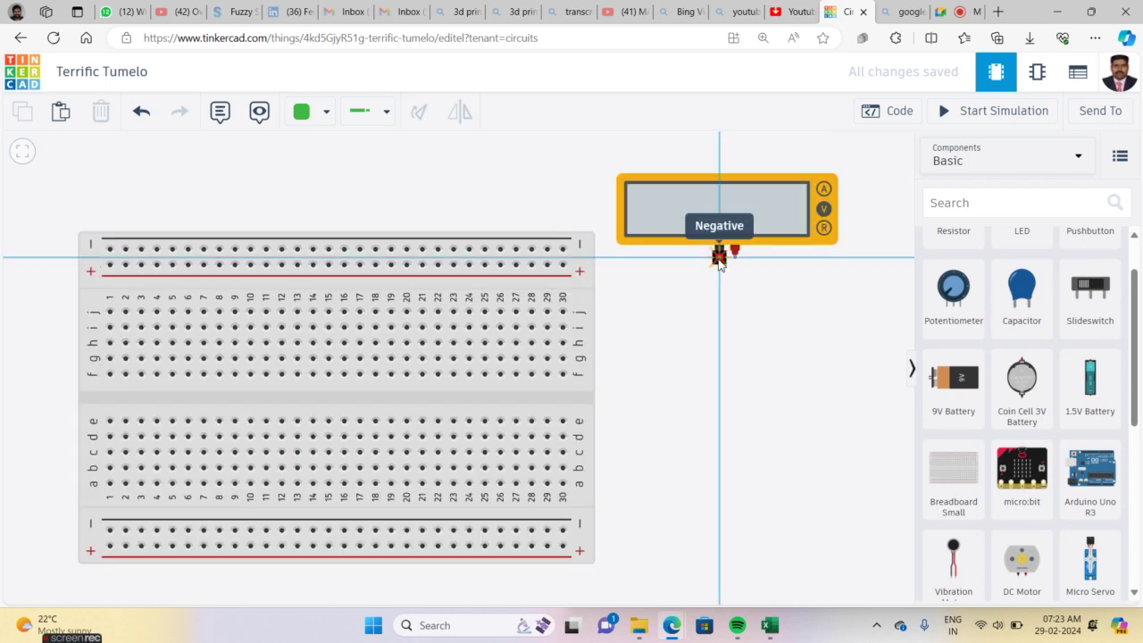
{"action": "left_click", "coordinate": [625, 262]}
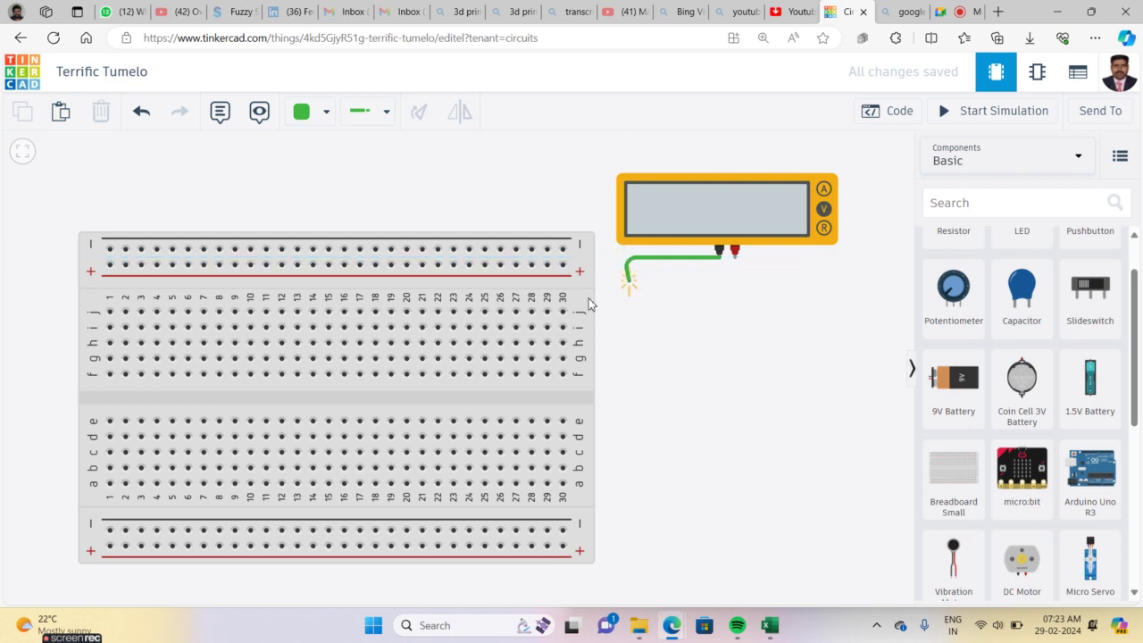
{"action": "left_click", "coordinate": [562, 311]}
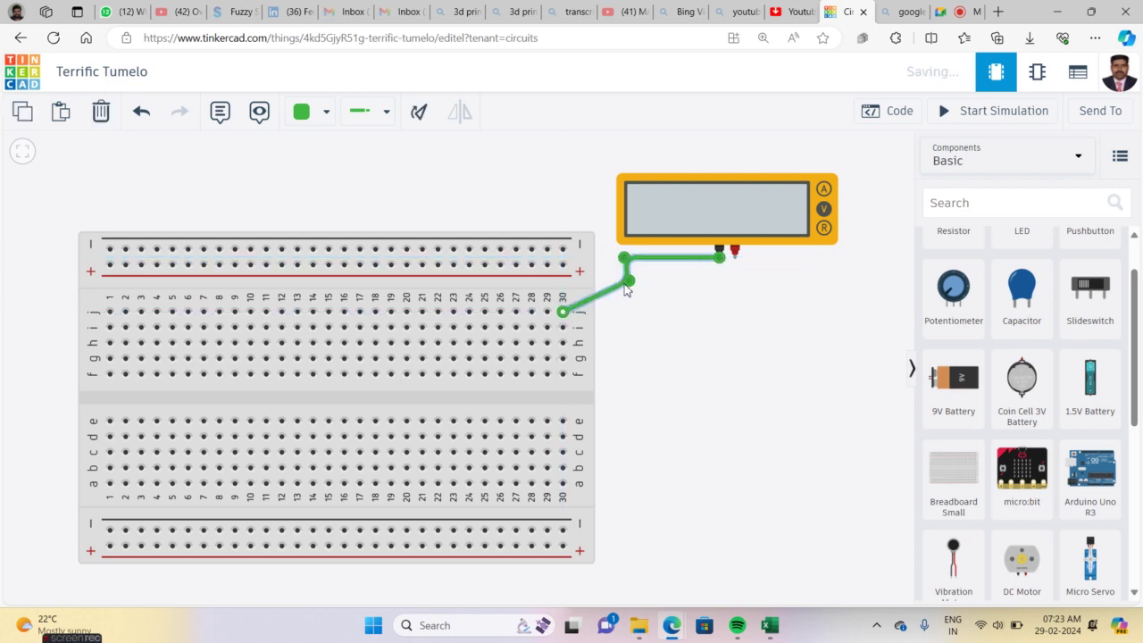
{"action": "left_click", "coordinate": [735, 259]}
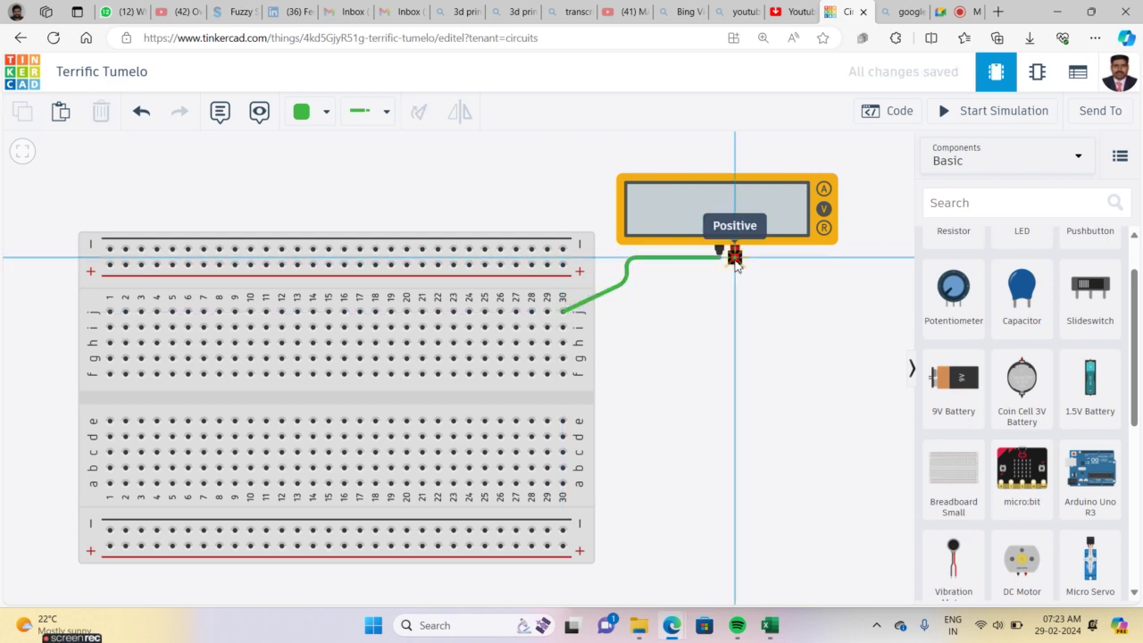
{"action": "left_click", "coordinate": [735, 355]}
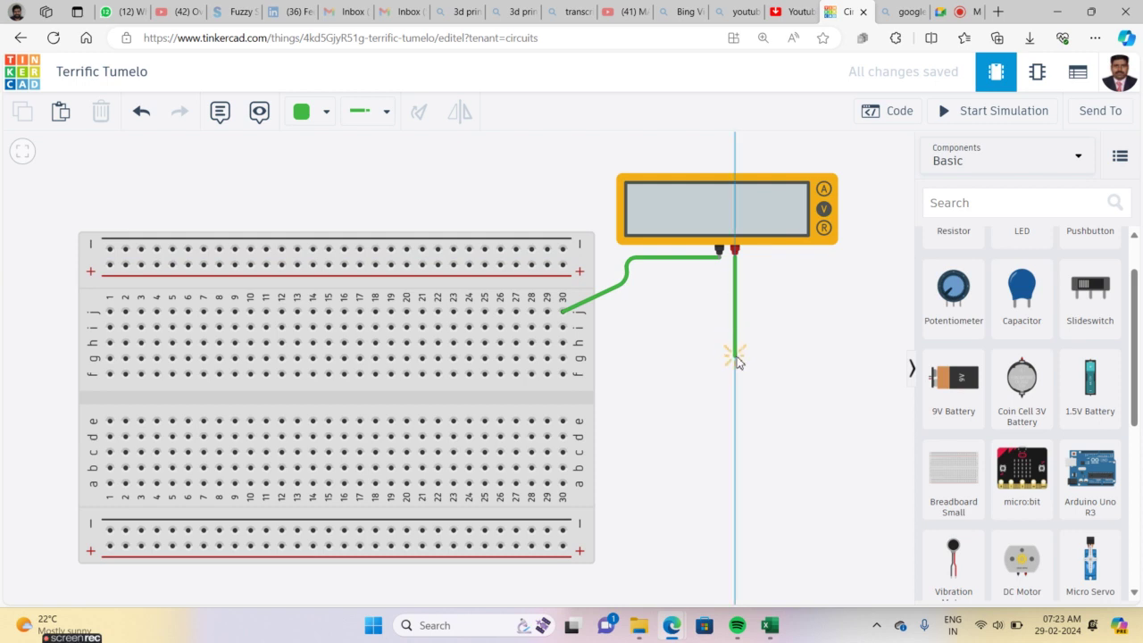
{"action": "left_click", "coordinate": [563, 374]}
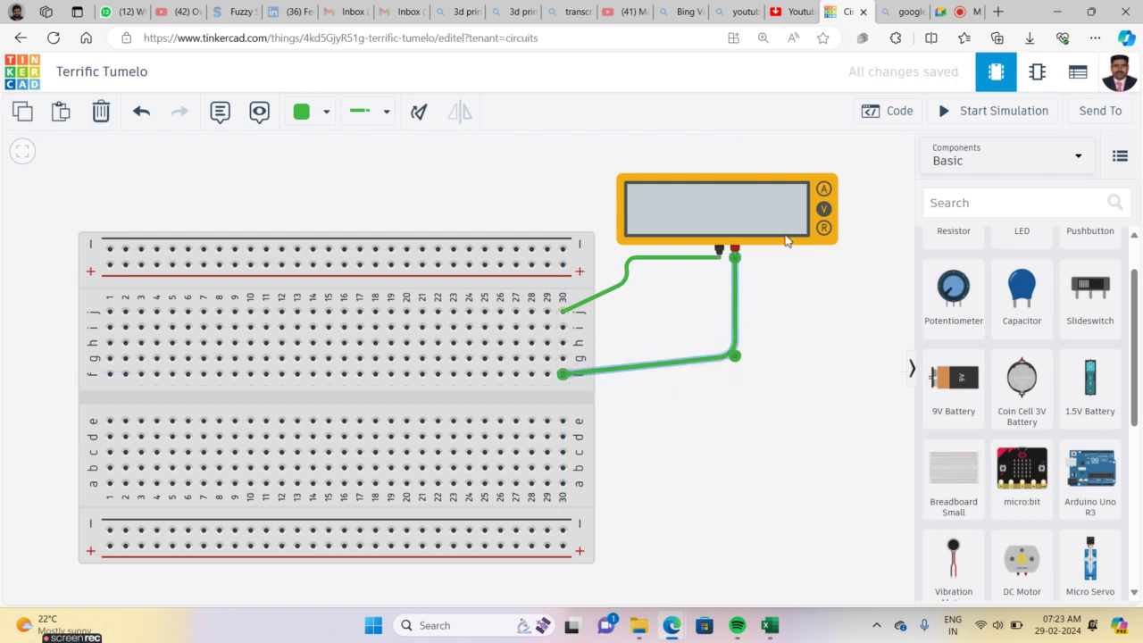
Set the multimeter to Resistance mode and run the simulation
{"action": "left_click", "coordinate": [821, 231]}
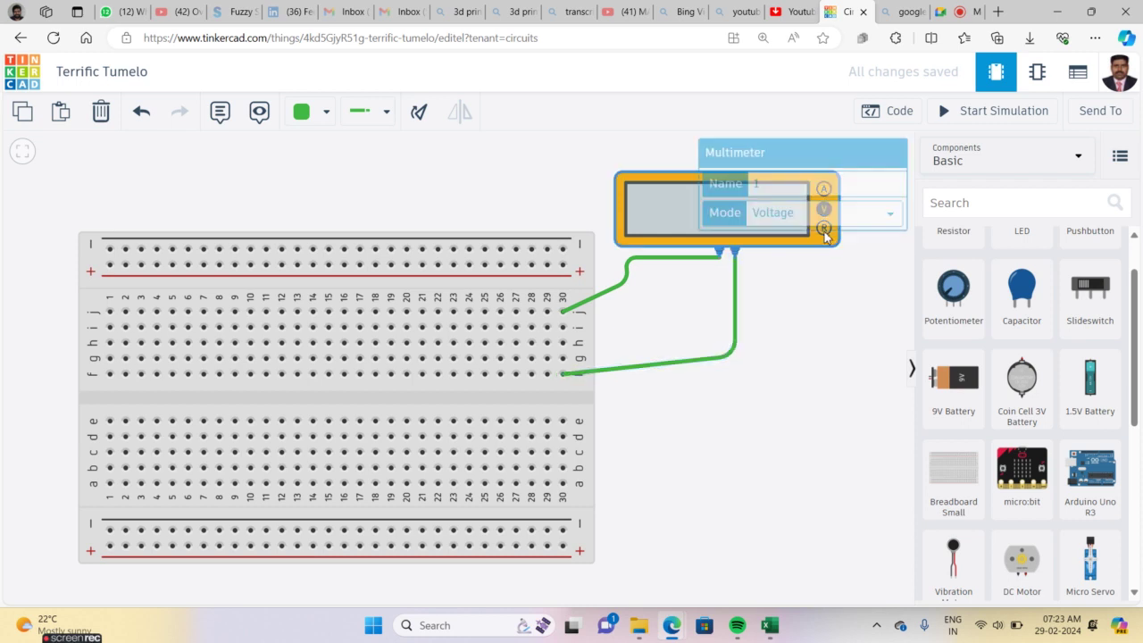
{"action": "left_click", "coordinate": [832, 215]}
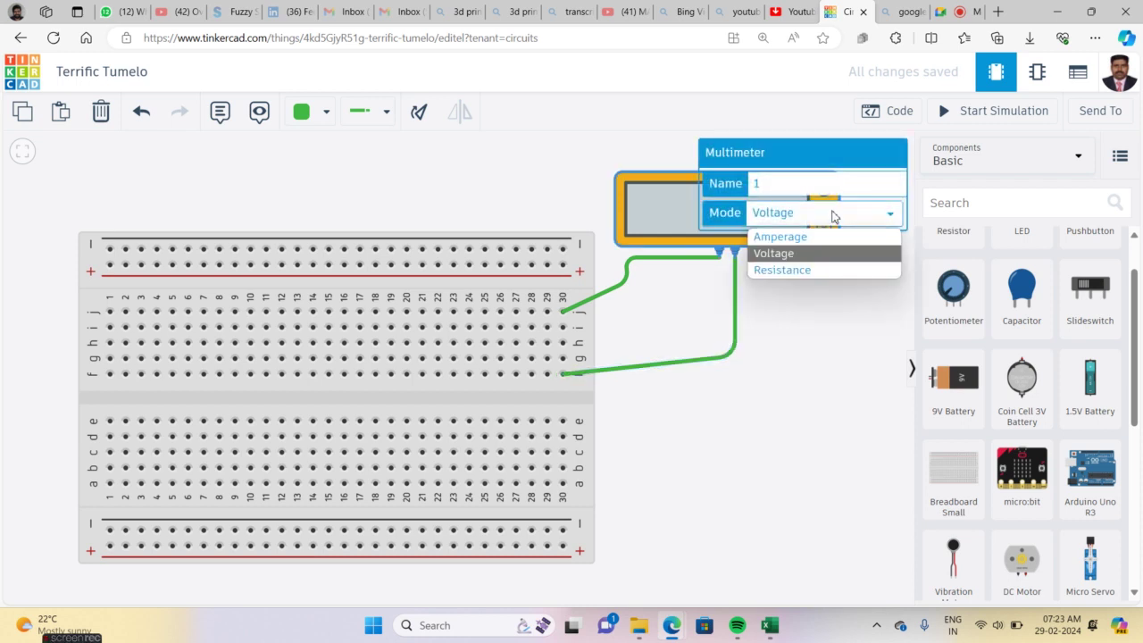
{"action": "left_click", "coordinate": [809, 270]}
{"action": "left_click", "coordinate": [823, 311]}
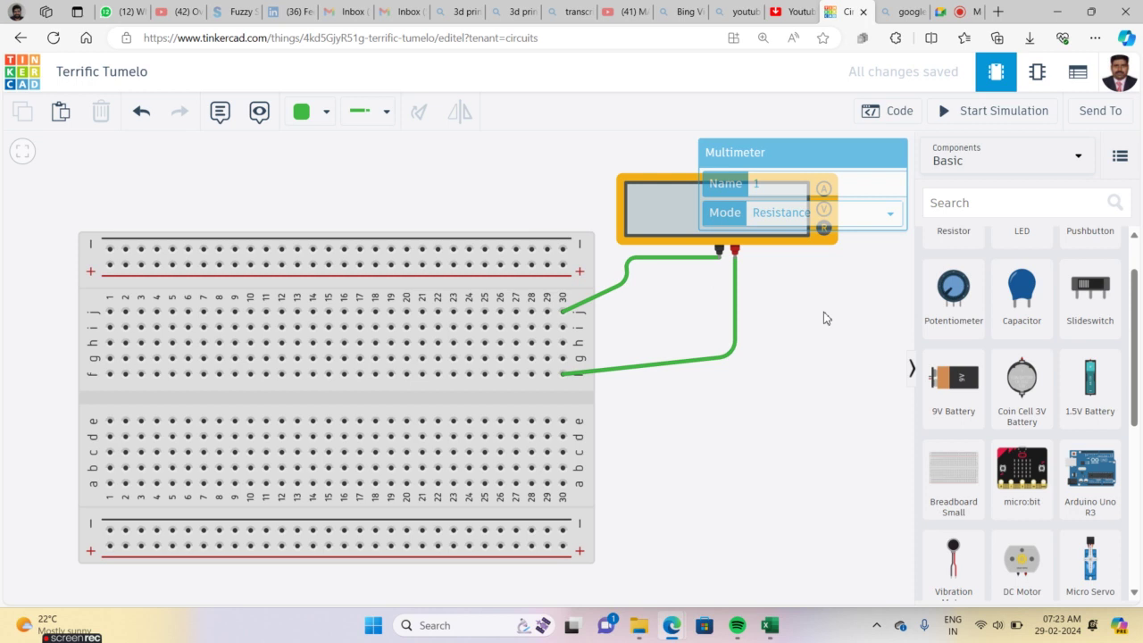
{"action": "left_click", "coordinate": [959, 111]}
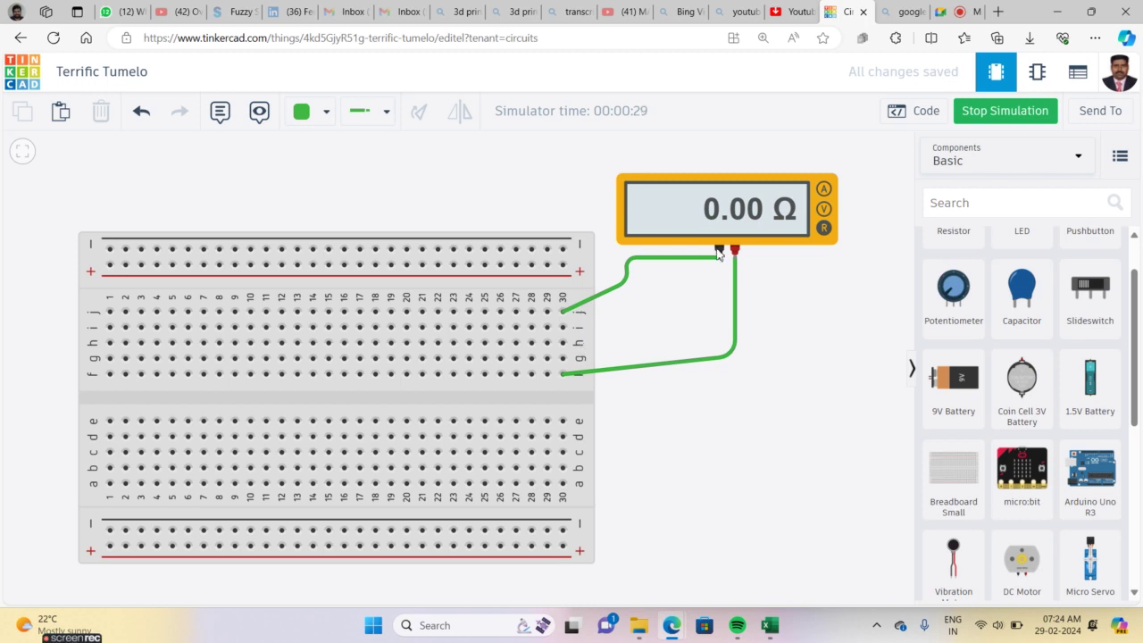
Delete the positive-probe wire going to breadboard hole f30
{"action": "left_click", "coordinate": [571, 375]}
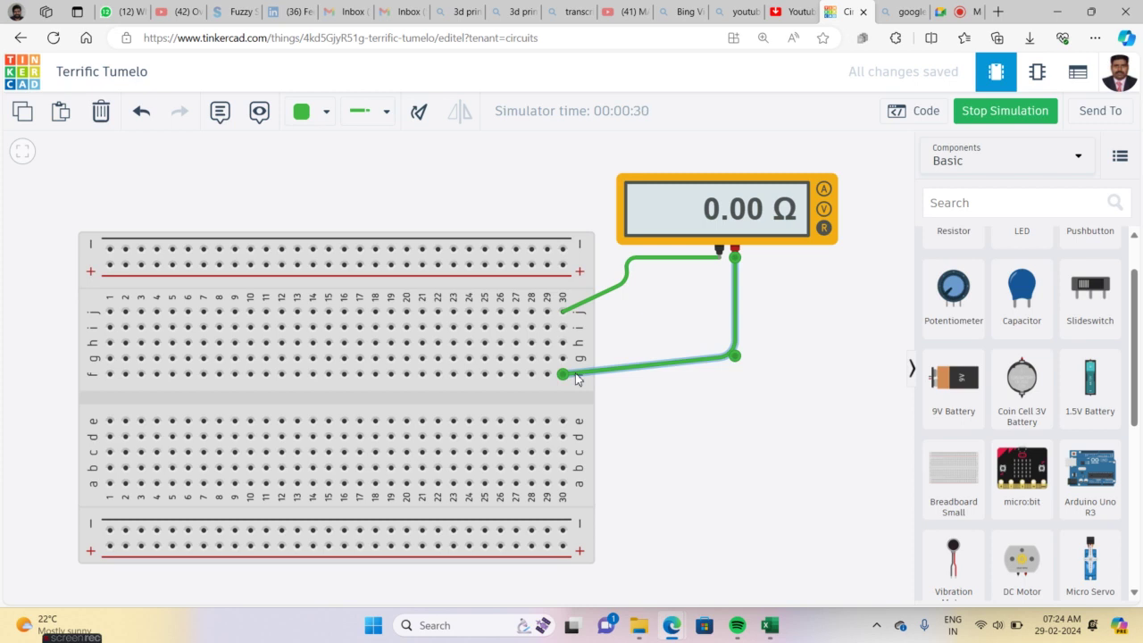
{"action": "key", "text": "Delete"}
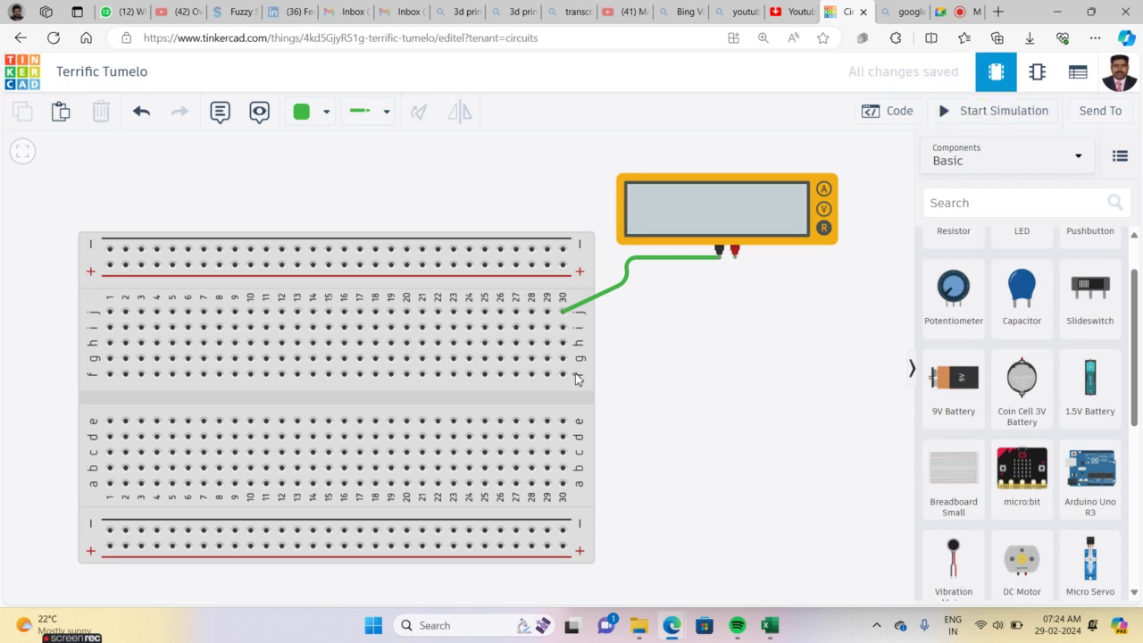
Rerun the simulation with one probe open, then place a diode beside the breadboard
{"action": "left_click", "coordinate": [987, 113]}
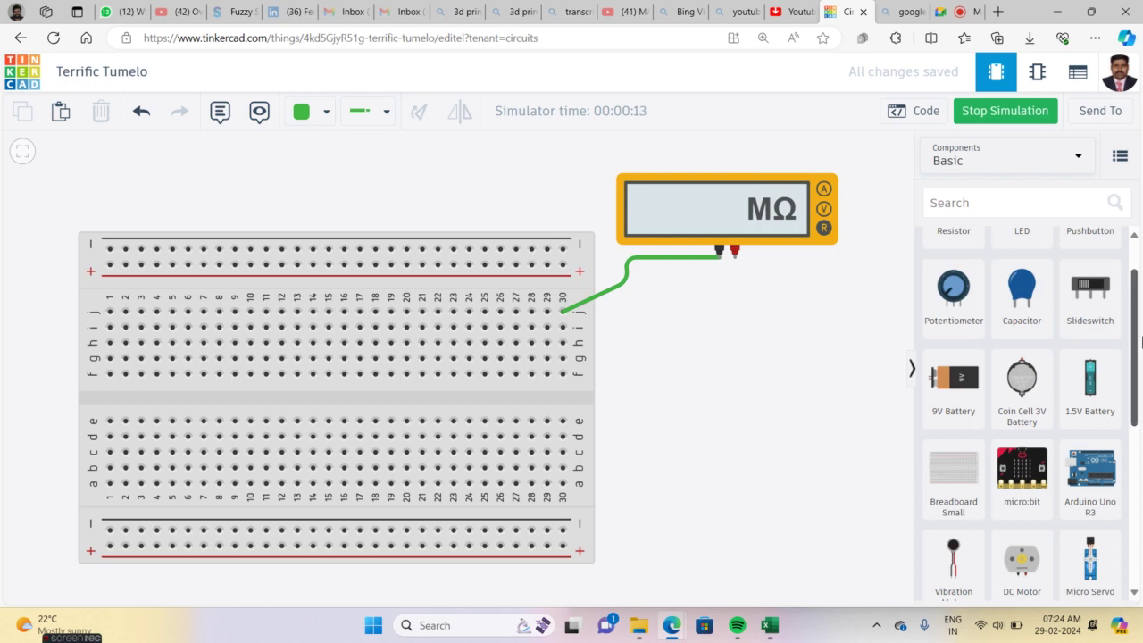
{"action": "left_click_drag", "start_coordinate": [1135, 325], "coordinate": [1134, 464]}
{"action": "left_click_drag", "start_coordinate": [953, 406], "coordinate": [743, 387]}
{"action": "left_click", "coordinate": [798, 430]}
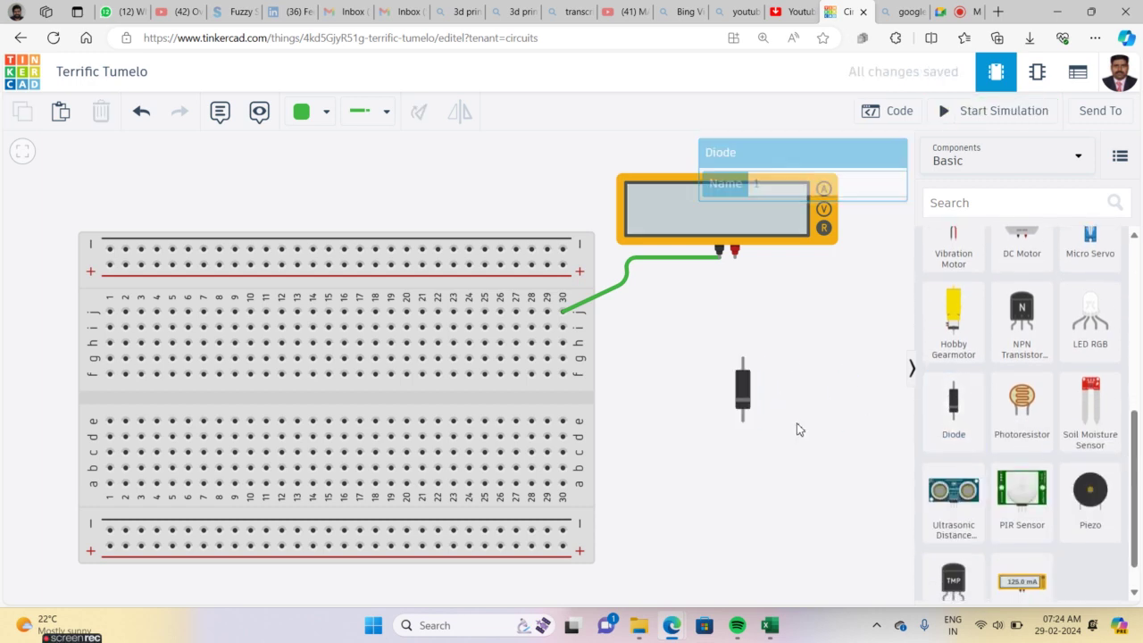
Rotate the diode horizontal and place a duplicate multimeter below the first one
{"action": "left_click", "coordinate": [743, 396]}
{"action": "key", "text": "r"}
{"action": "key", "text": "r"}
{"action": "key", "text": "r"}
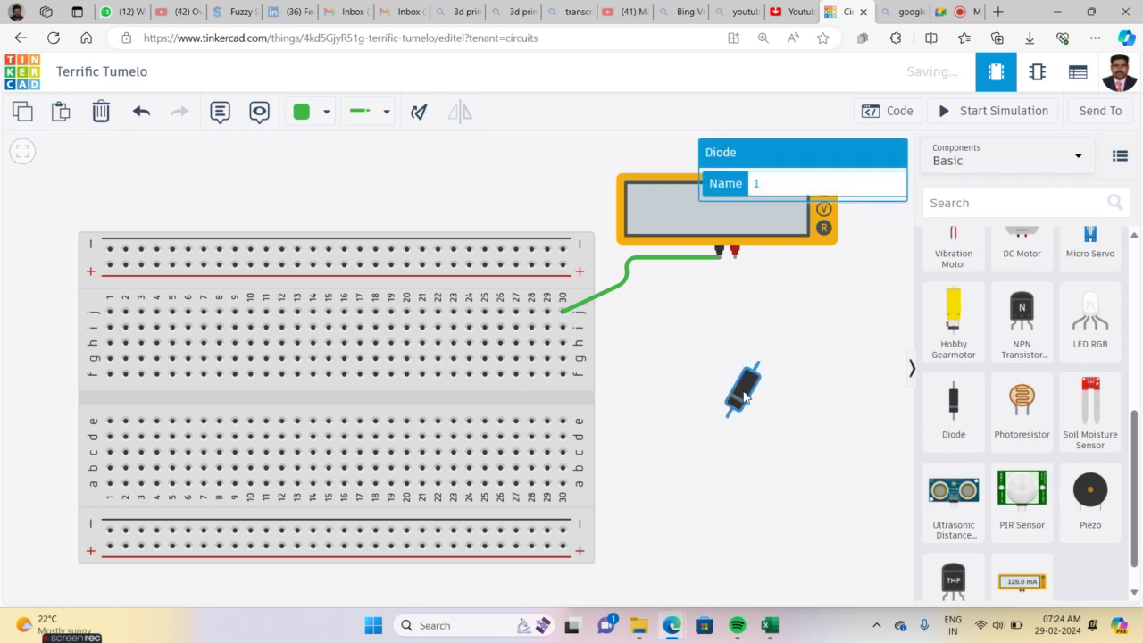
{"action": "left_click", "coordinate": [706, 234]}
{"action": "key", "text": "ctrl+d"}
{"action": "left_click_drag", "start_coordinate": [693, 258], "coordinate": [737, 362]}
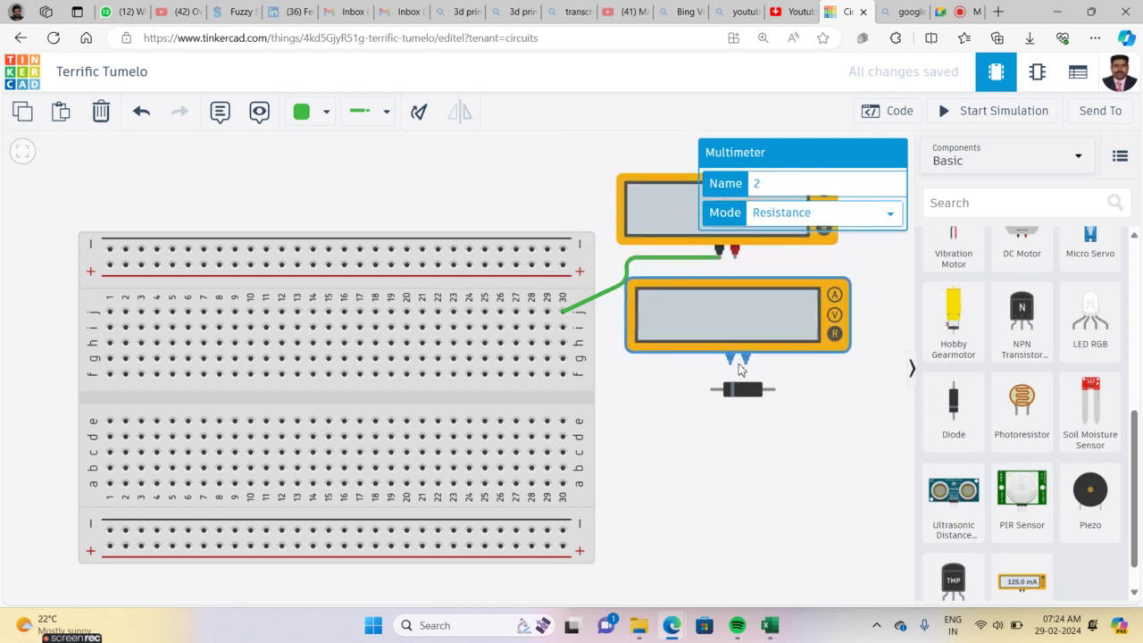
{"action": "left_click", "coordinate": [820, 403]}
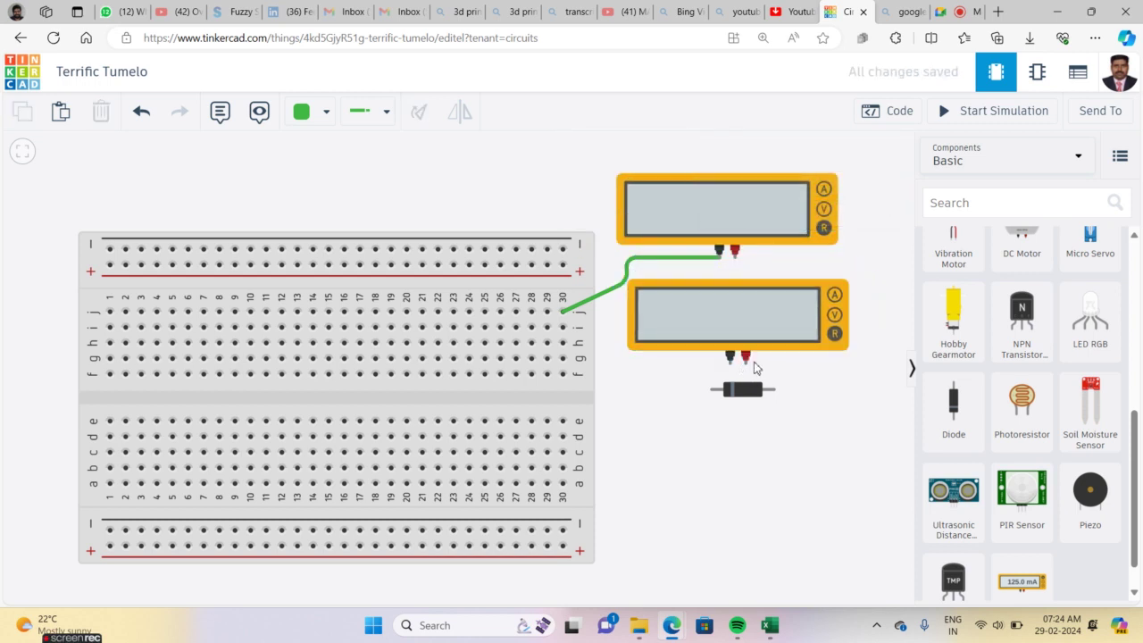
Wire the second meter's positive terminal to the diode anode, negative to cathode, and simulate
{"action": "left_click", "coordinate": [747, 368]}
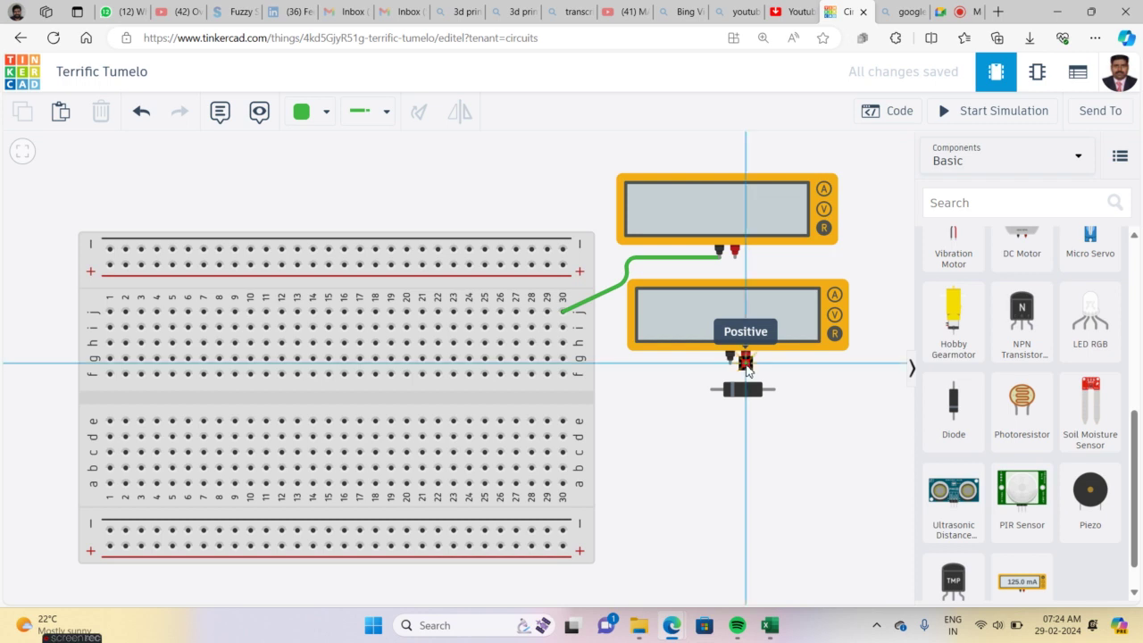
{"action": "left_click", "coordinate": [775, 390]}
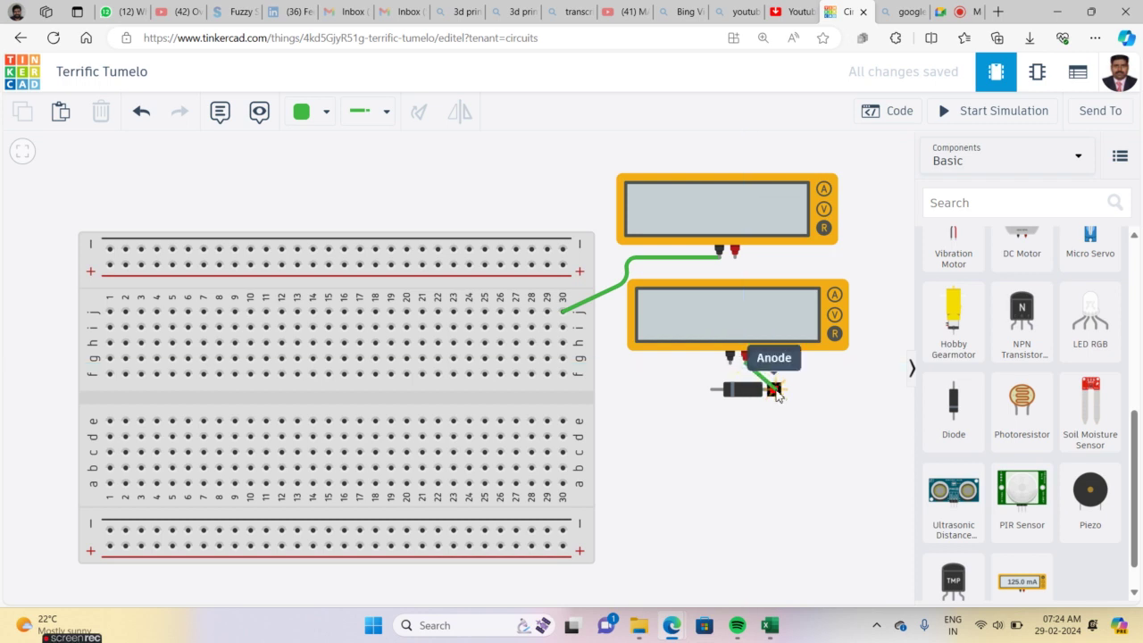
{"action": "left_click", "coordinate": [729, 365]}
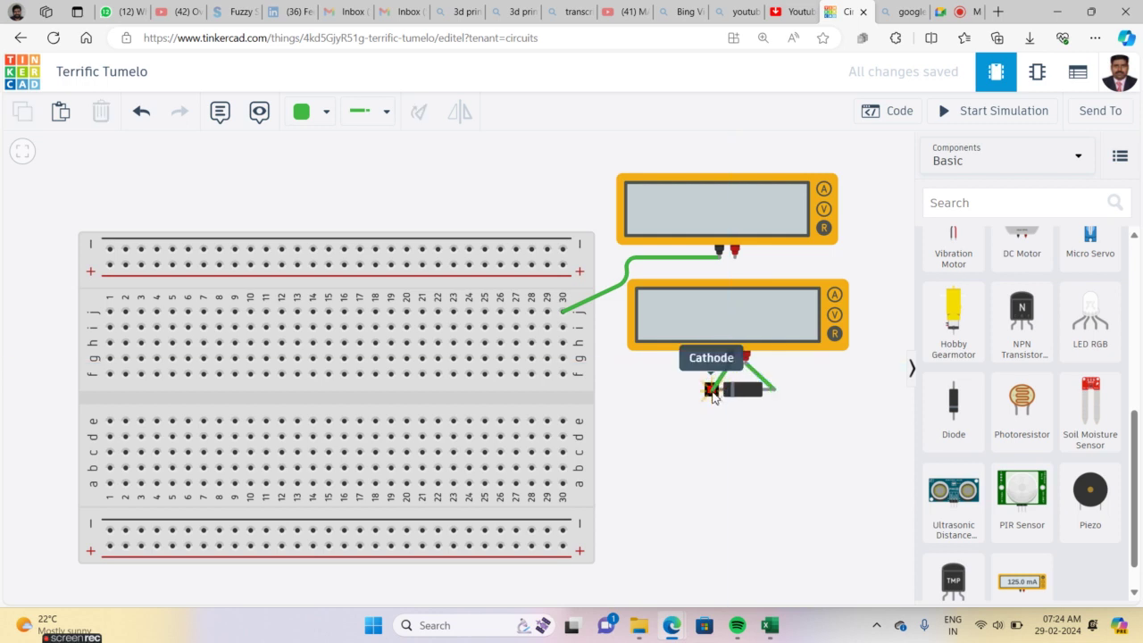
{"action": "left_click", "coordinate": [711, 390]}
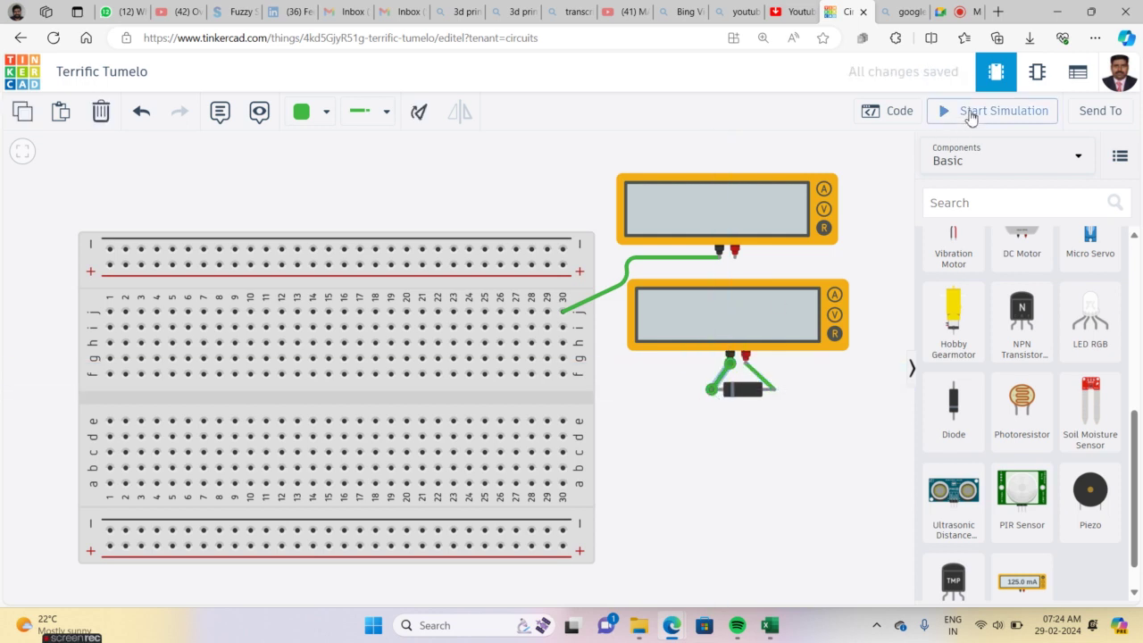
{"action": "left_click", "coordinate": [971, 116]}
{"action": "left_click", "coordinate": [768, 459]}
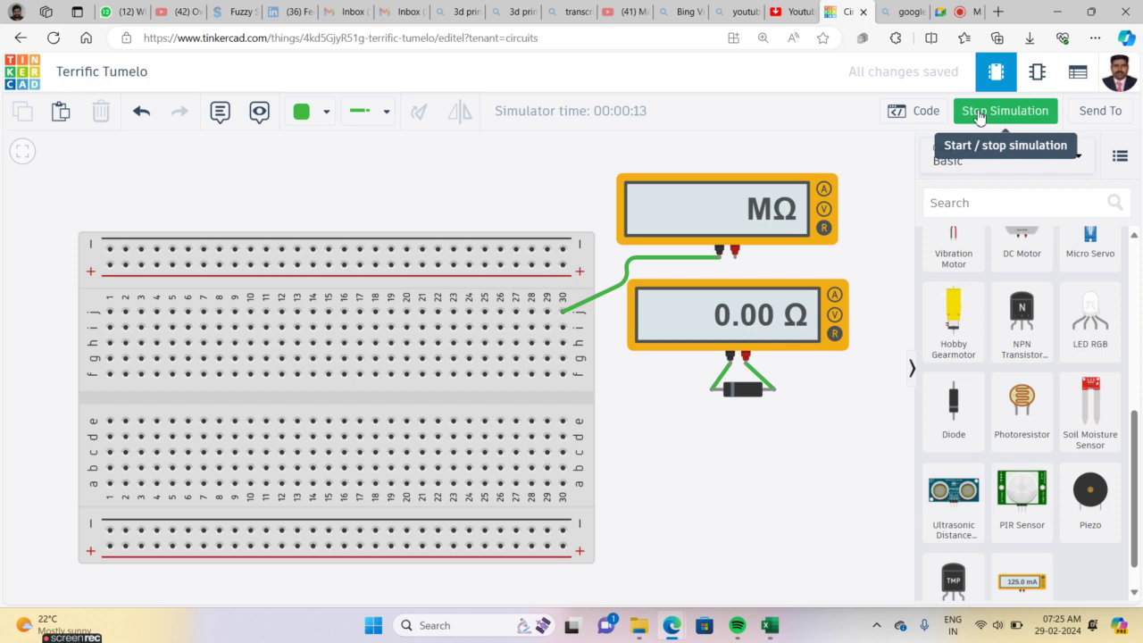
Stop the simulation and delete both wires connected to the diode
{"action": "left_click", "coordinate": [977, 110]}
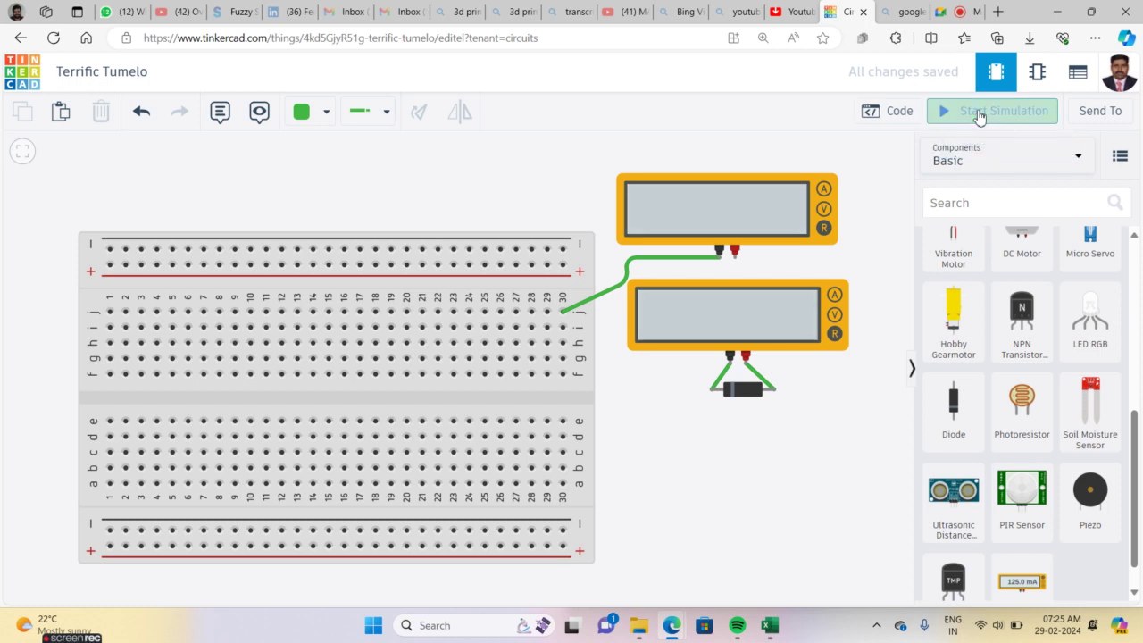
{"action": "left_click", "coordinate": [760, 379]}
{"action": "key", "text": "Delete"}
{"action": "left_click", "coordinate": [726, 374]}
{"action": "key", "text": "Delete"}
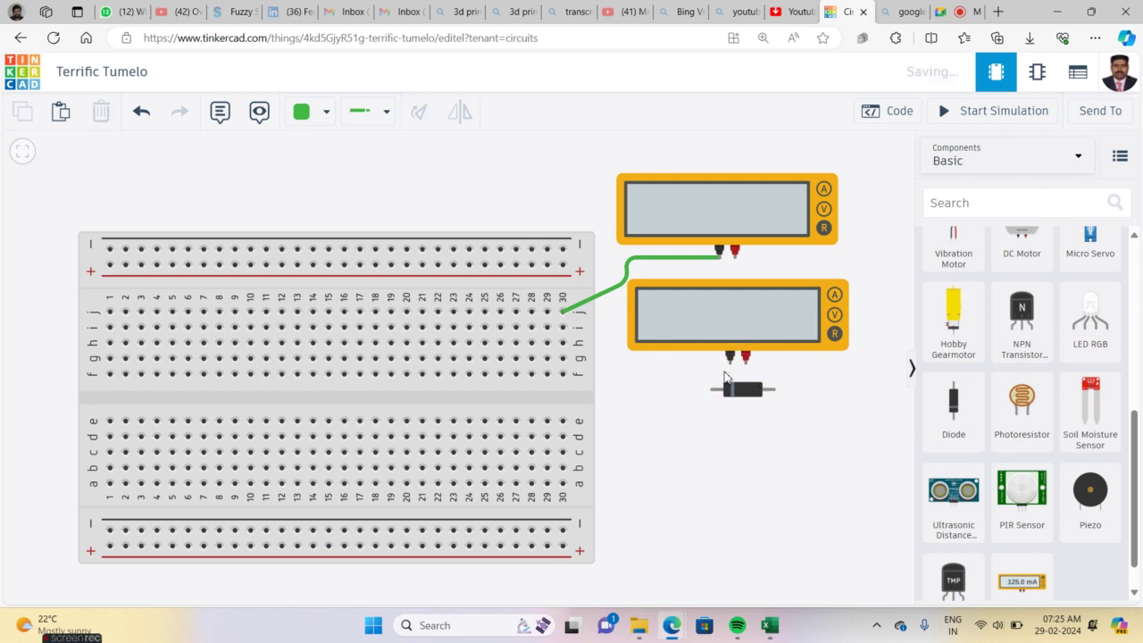
Wire the lower meter's negative to the anode and positive to the cathode, then run and stop the simulation
{"action": "left_click", "coordinate": [730, 354]}
{"action": "left_click", "coordinate": [775, 390]}
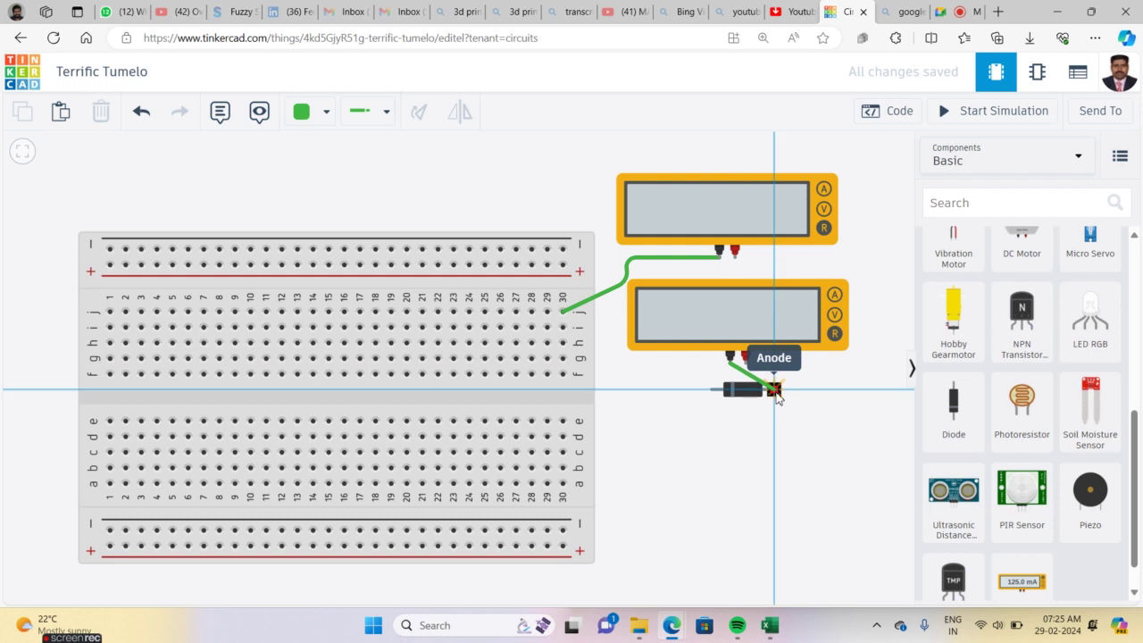
{"action": "left_click", "coordinate": [745, 362]}
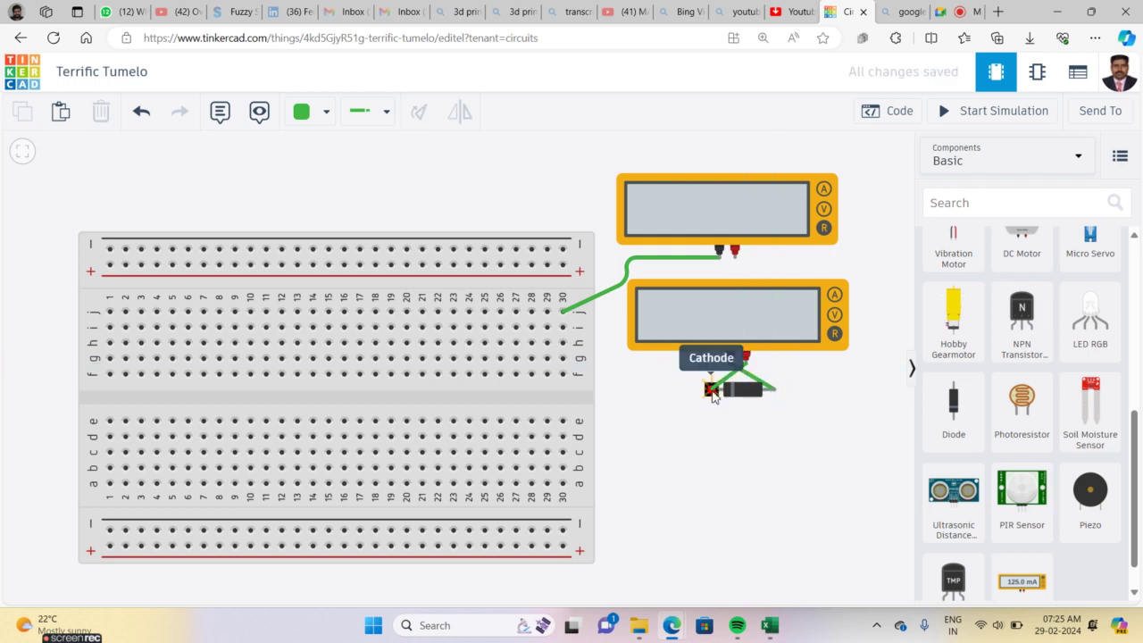
{"action": "left_click", "coordinate": [713, 389]}
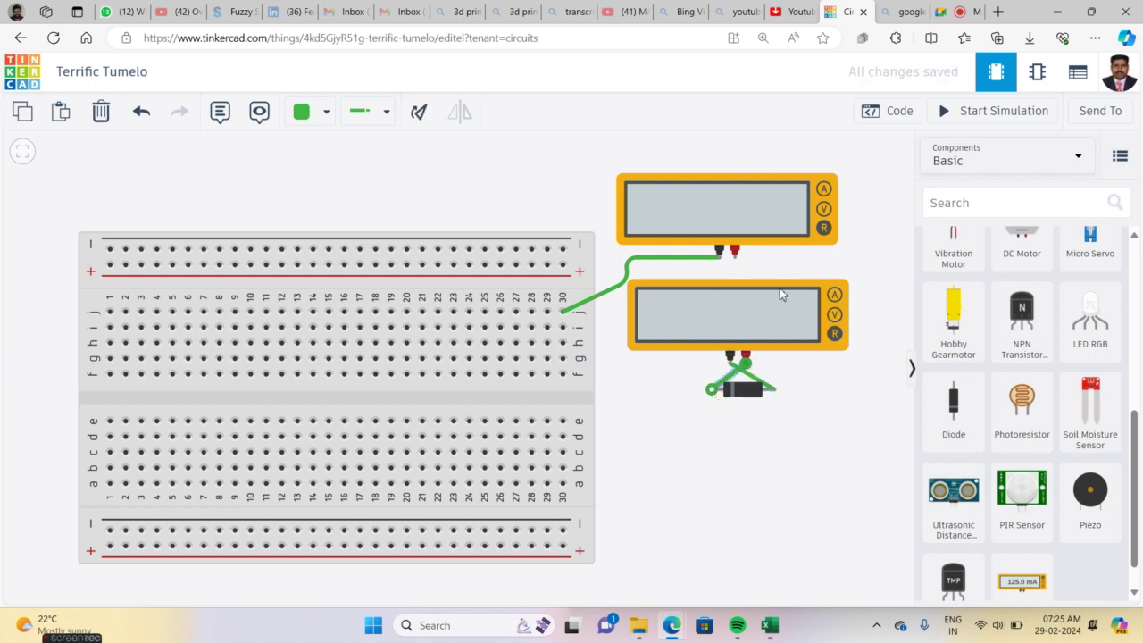
{"action": "left_click", "coordinate": [992, 114]}
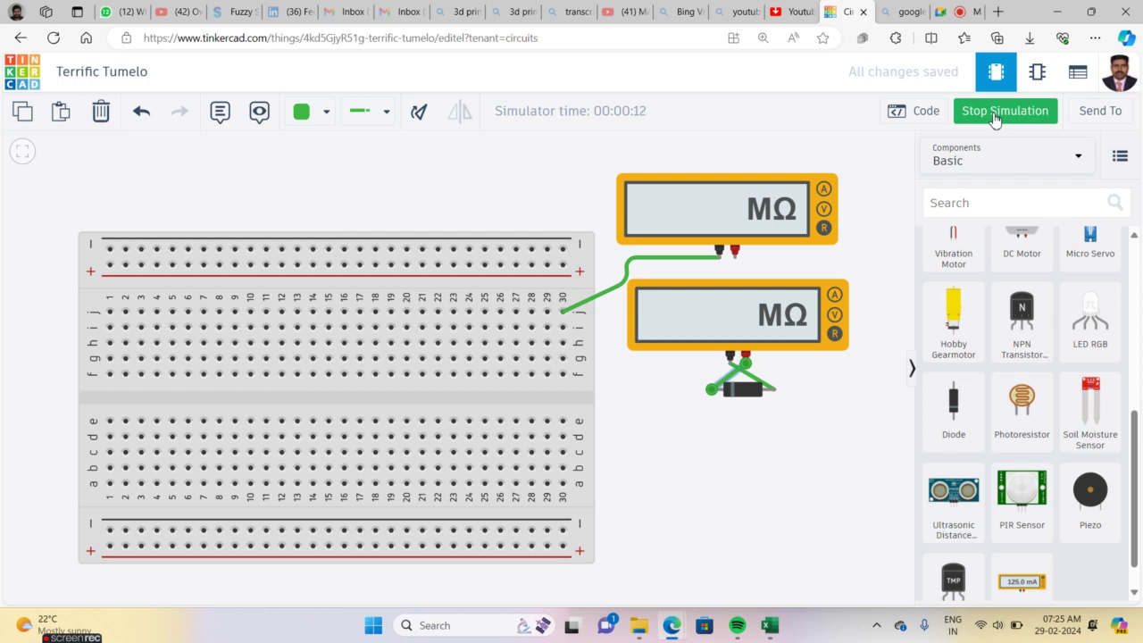
{"action": "left_click", "coordinate": [994, 116]}
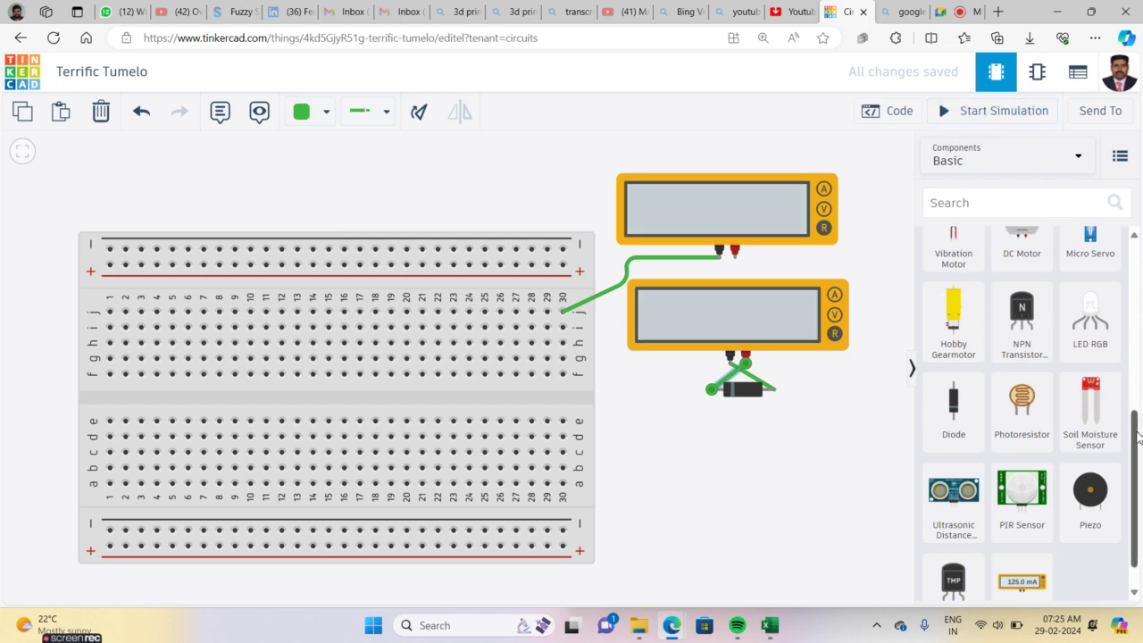
{"action": "scroll", "coordinate": [1138, 437], "scroll_direction": "up", "scroll_amount": 8}
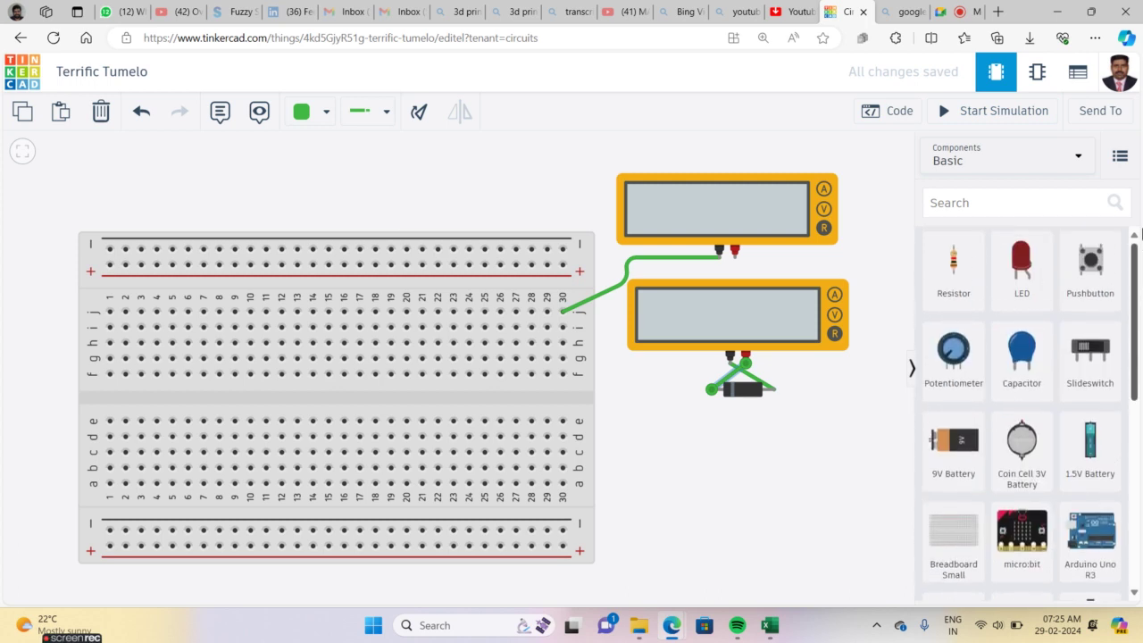
Add a 1 kΩ resistor, rotate it horizontal, and place it just above the breadboard's upper left edge
{"action": "left_click_drag", "start_coordinate": [980, 256], "coordinate": [684, 502]}
{"action": "scroll", "coordinate": [1137, 264], "scroll_direction": "down", "scroll_amount": 2}
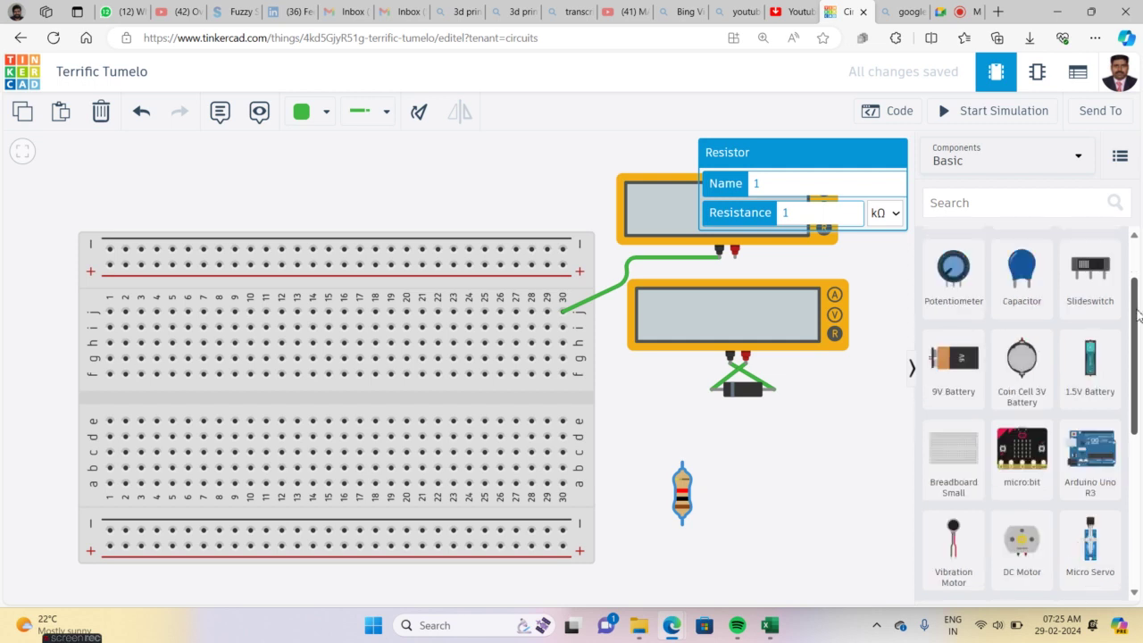
{"action": "left_click_drag", "start_coordinate": [684, 490], "coordinate": [358, 180]}
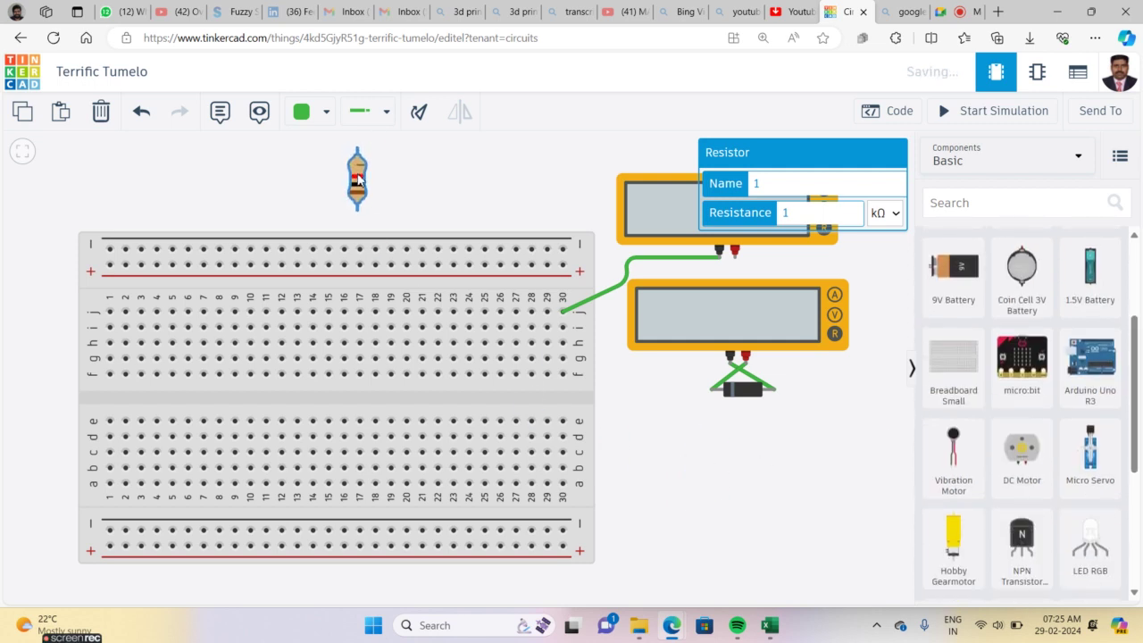
{"action": "key", "text": "r"}
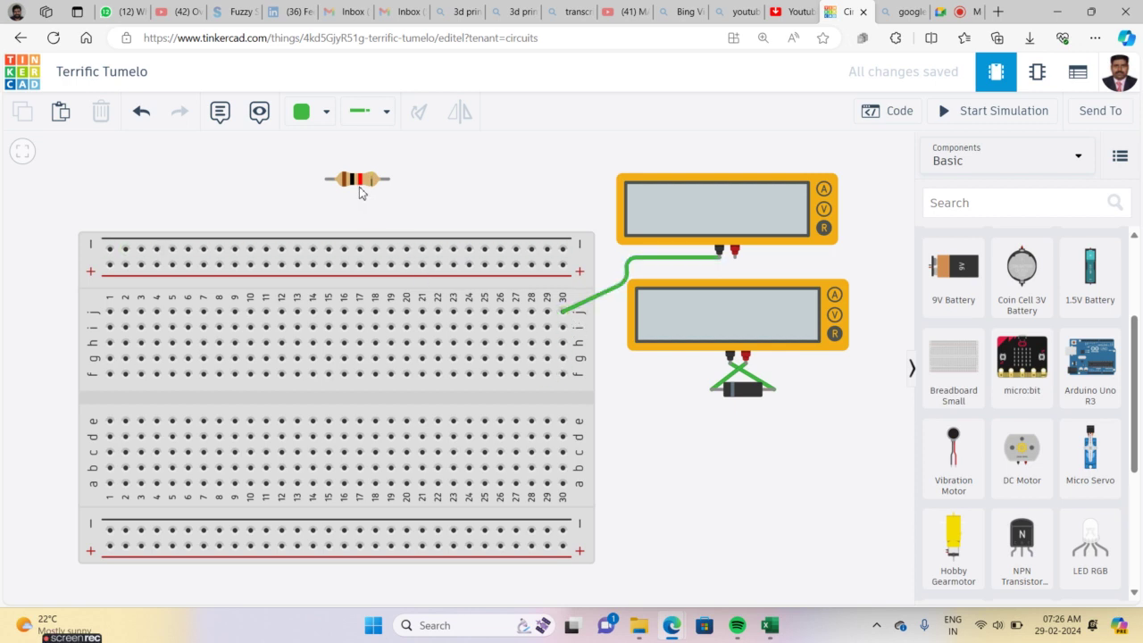
{"action": "left_click_drag", "start_coordinate": [359, 182], "coordinate": [356, 218]}
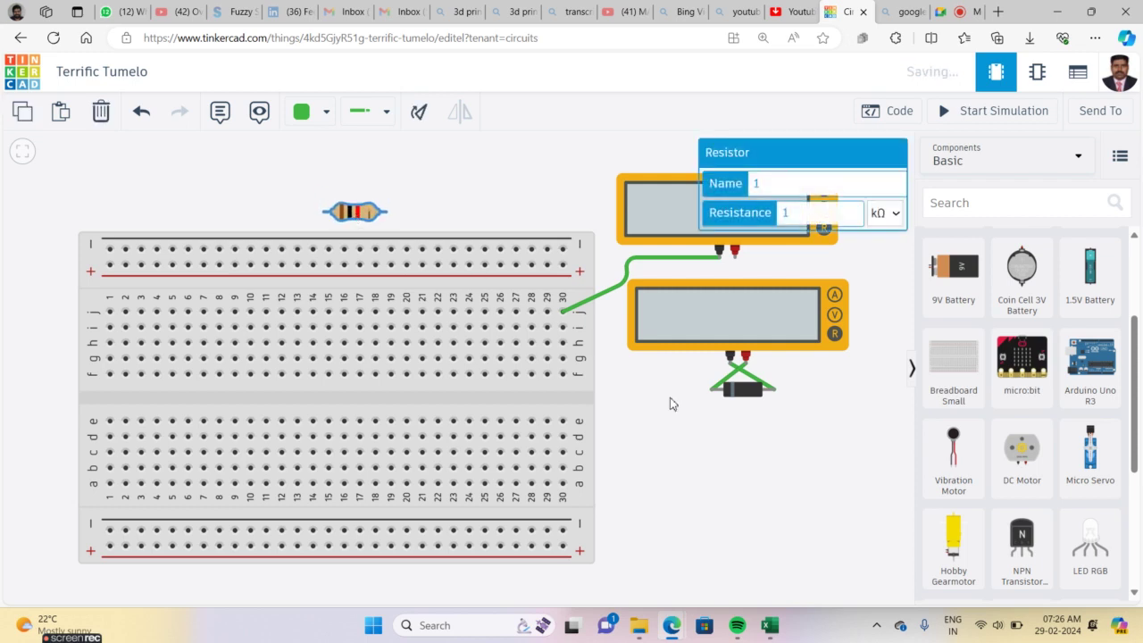
{"action": "left_click", "coordinate": [755, 467]}
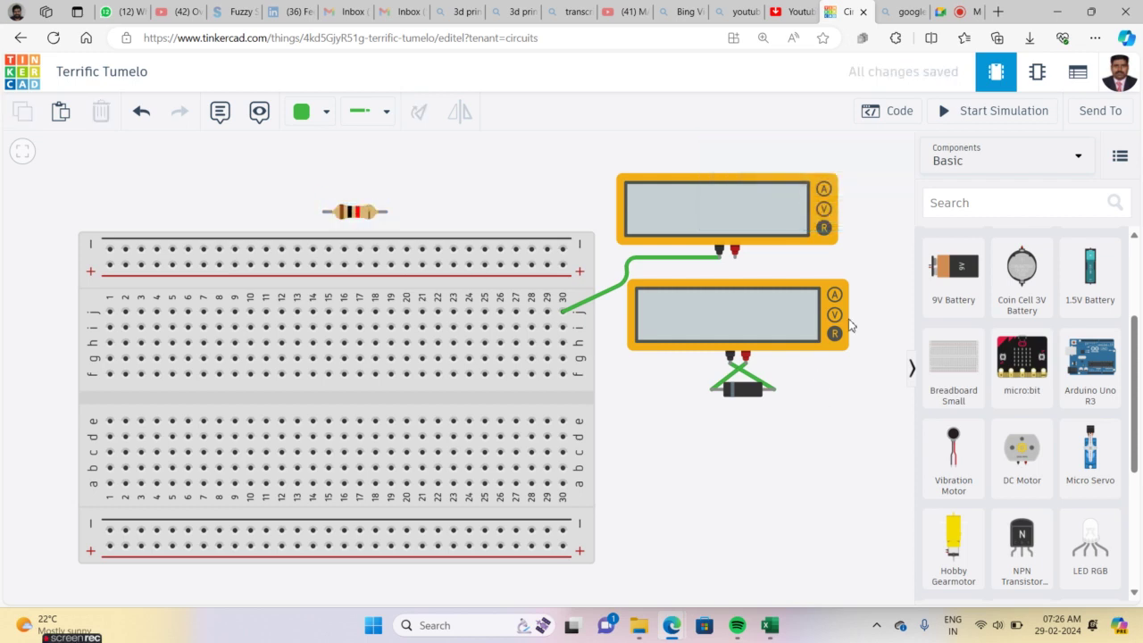
Place a third multimeter above the resistor and set it to measure Resistance
{"action": "left_click_drag", "start_coordinate": [1134, 390], "coordinate": [1125, 500]}
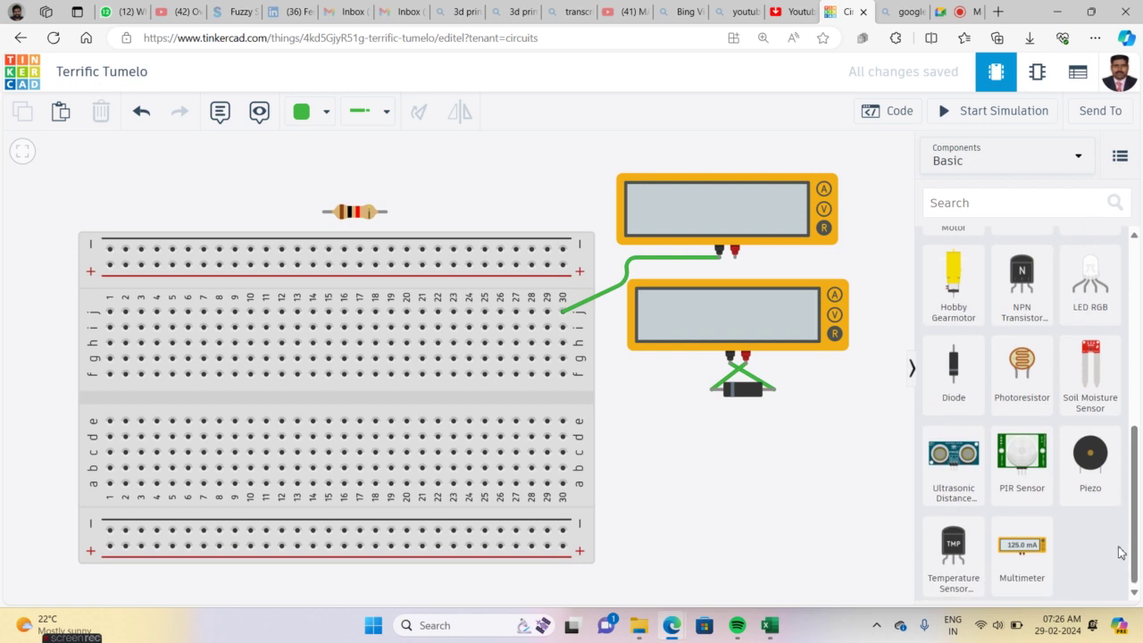
{"action": "left_click", "coordinate": [1033, 558]}
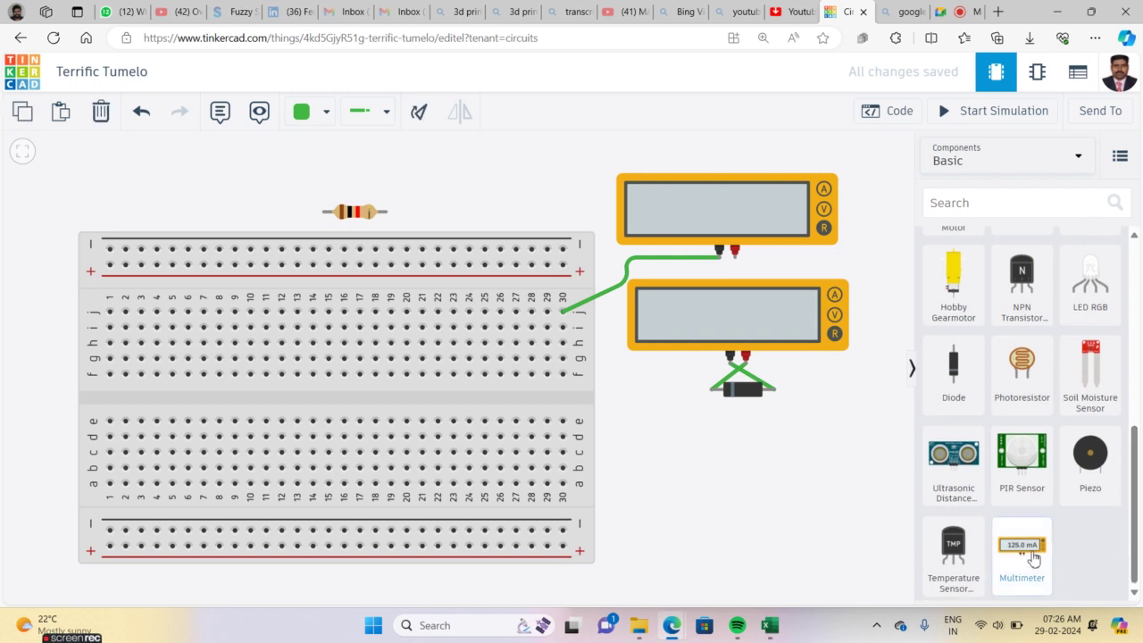
{"action": "left_click_drag", "start_coordinate": [1033, 558], "coordinate": [265, 209]}
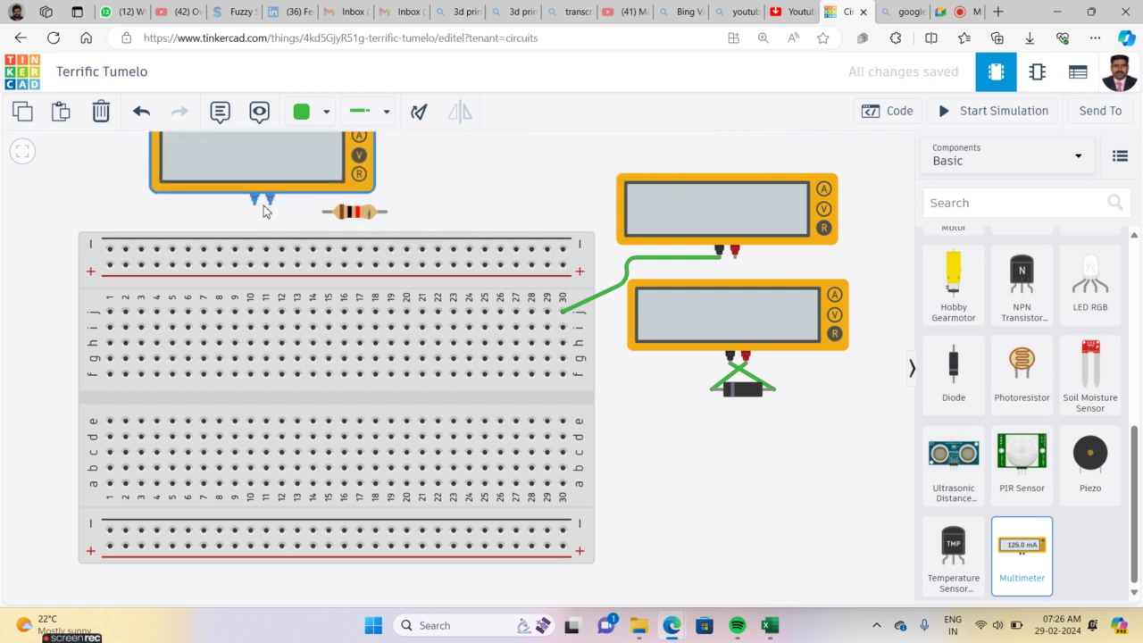
{"action": "left_click", "coordinate": [23, 150]}
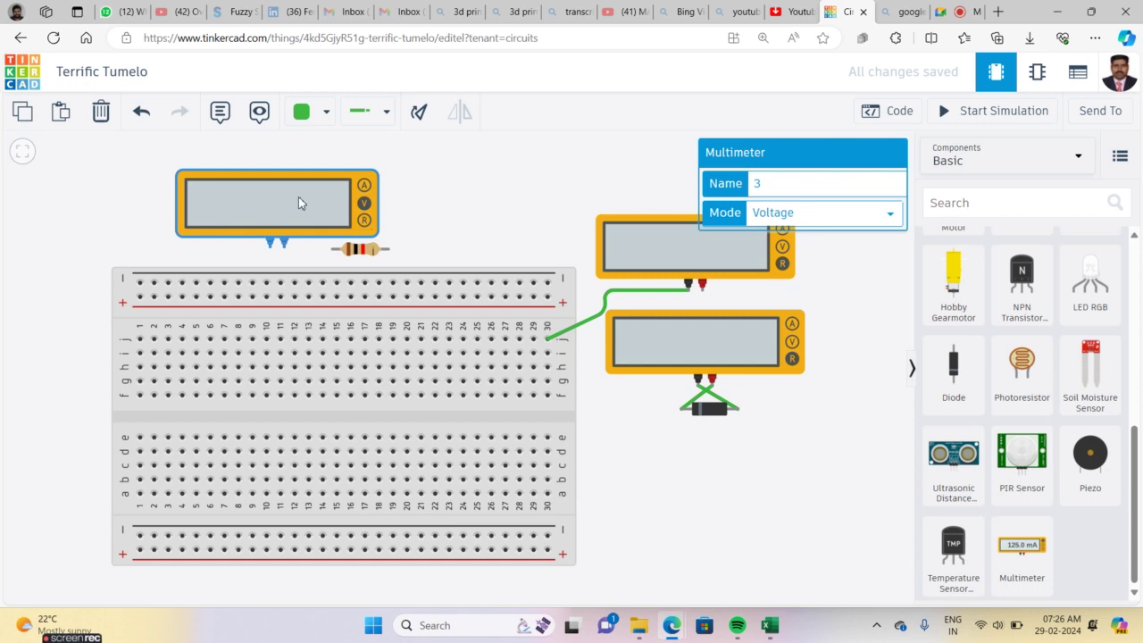
{"action": "left_click", "coordinate": [805, 212]}
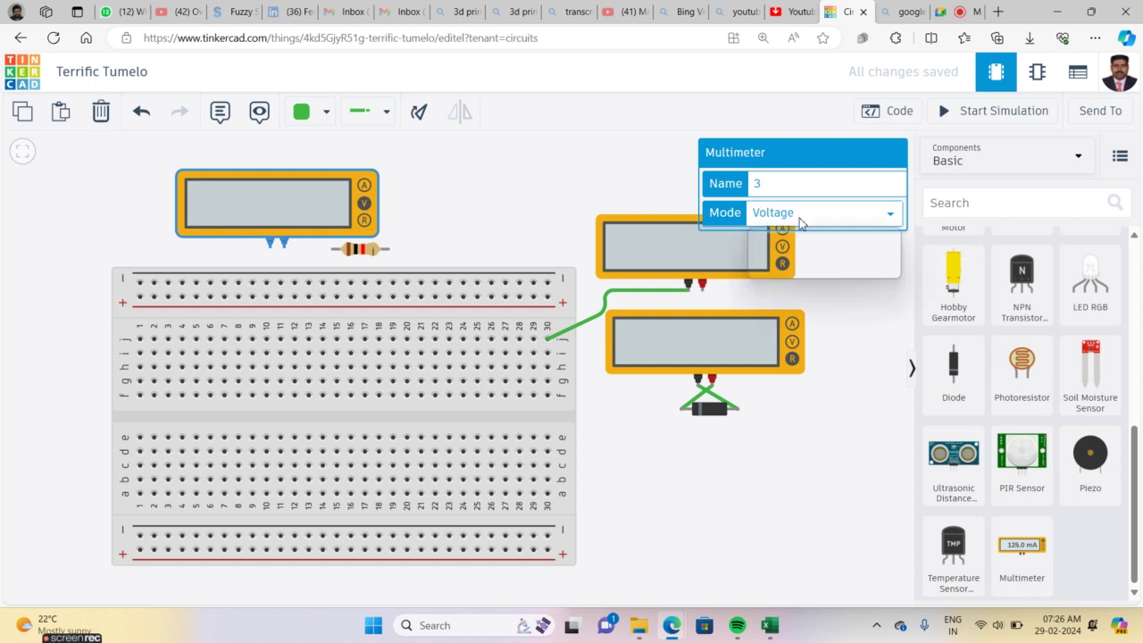
{"action": "left_click", "coordinate": [782, 270]}
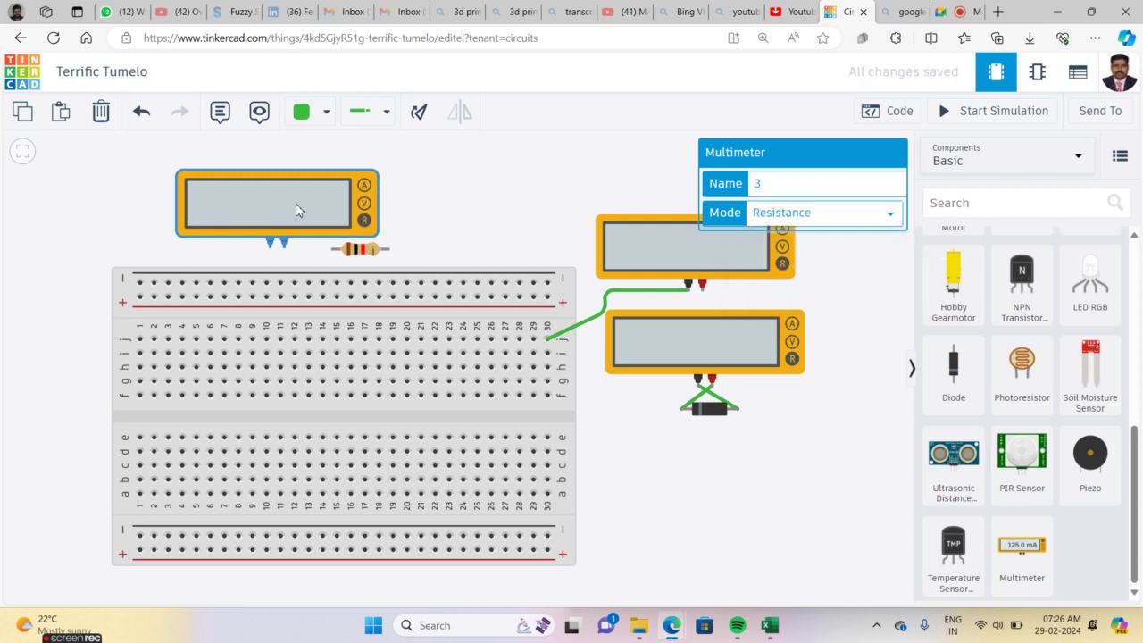
{"action": "left_click_drag", "start_coordinate": [295, 209], "coordinate": [376, 182]}
{"action": "left_click", "coordinate": [423, 250]}
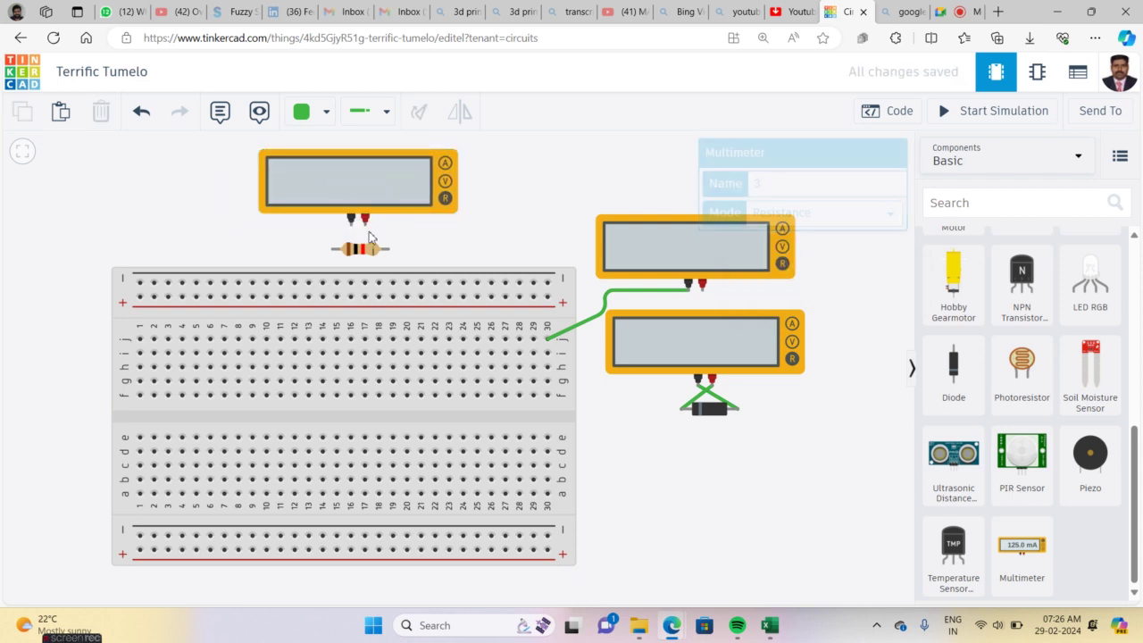
Wire the third meter's negative probe to the resistor's left end and positive probe to Terminal 2
{"action": "left_click", "coordinate": [351, 222]}
{"action": "left_click", "coordinate": [332, 249]}
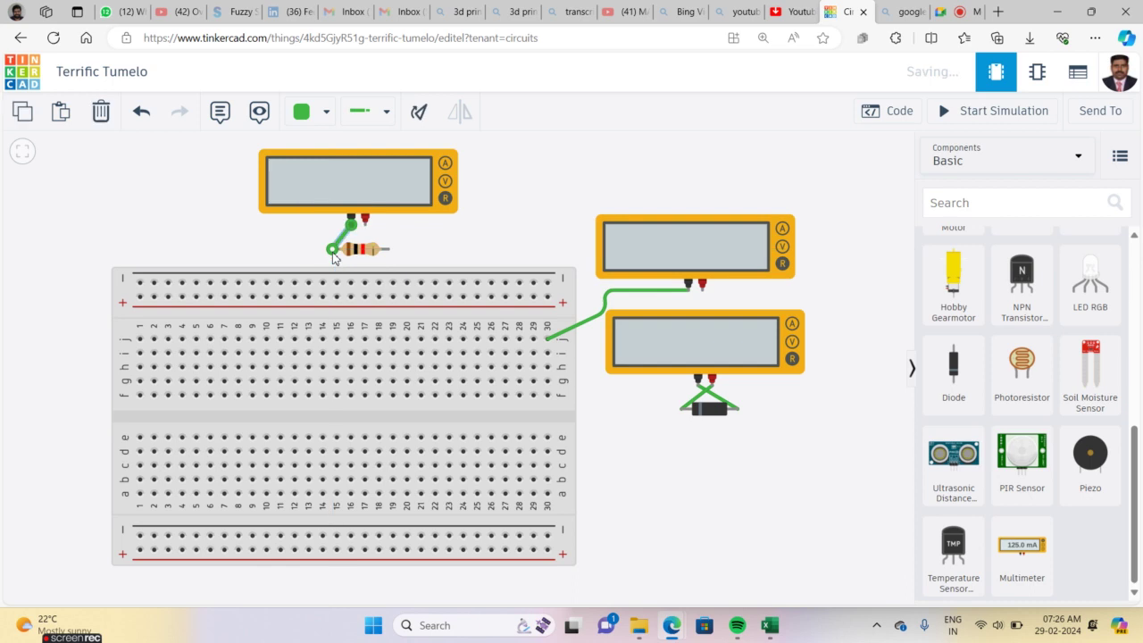
{"action": "left_click", "coordinate": [366, 224]}
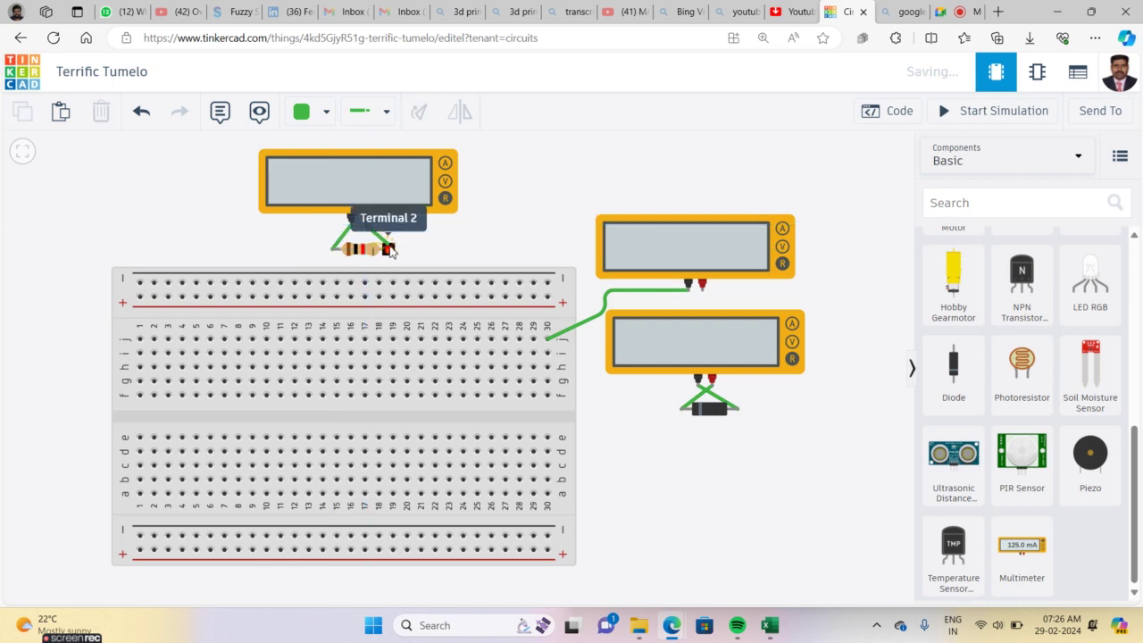
{"action": "left_click", "coordinate": [389, 250]}
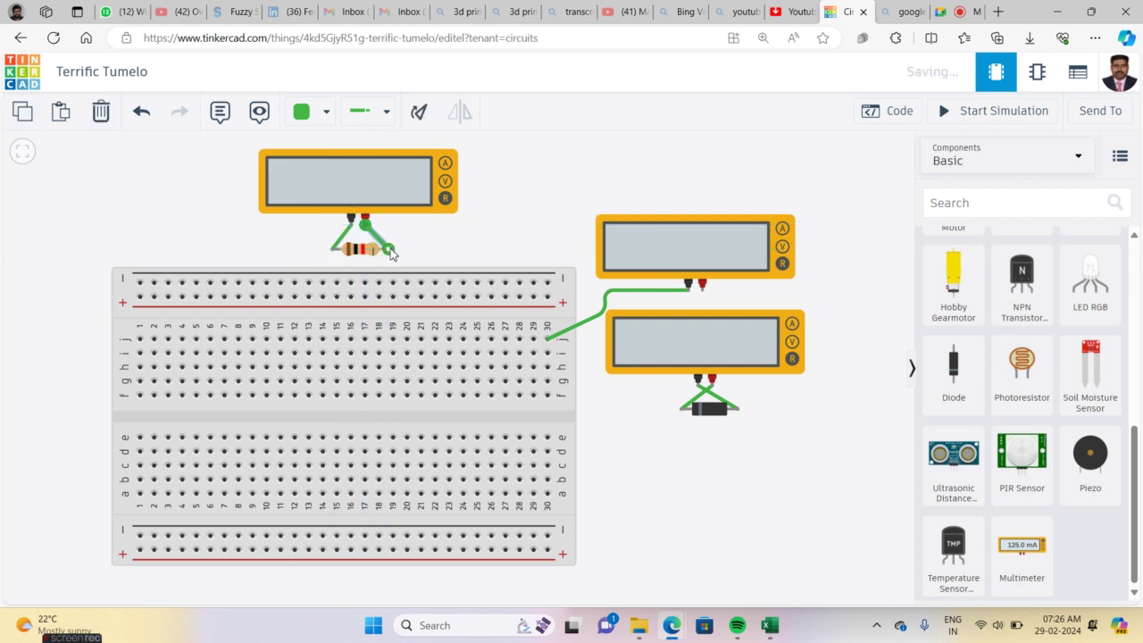
{"action": "left_click", "coordinate": [1008, 112]}
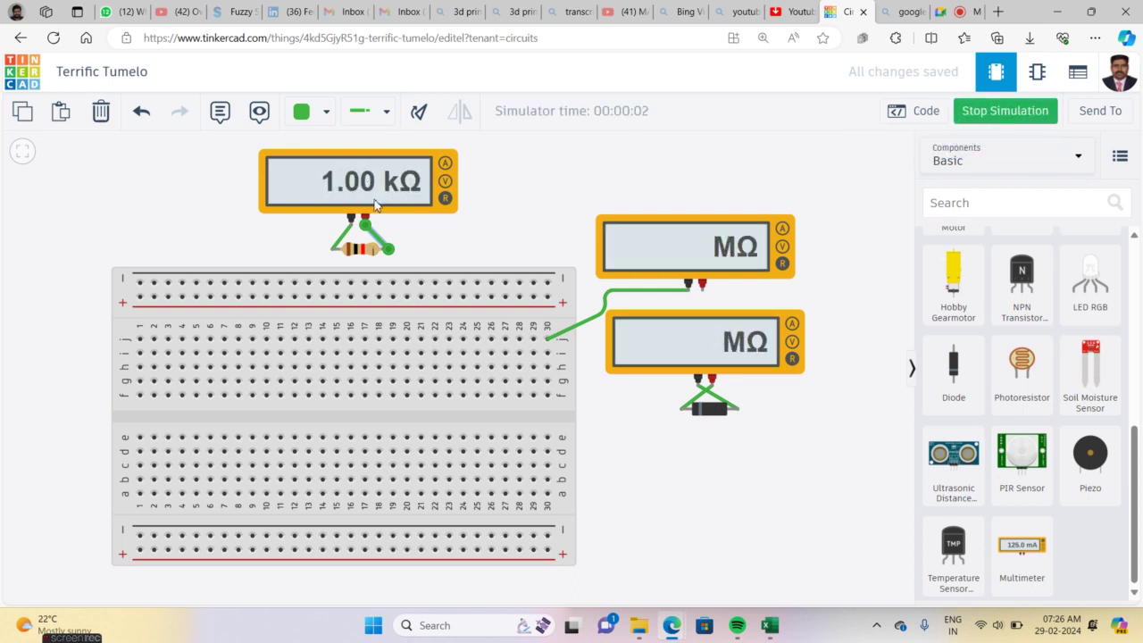
{"action": "left_click", "coordinate": [525, 198]}
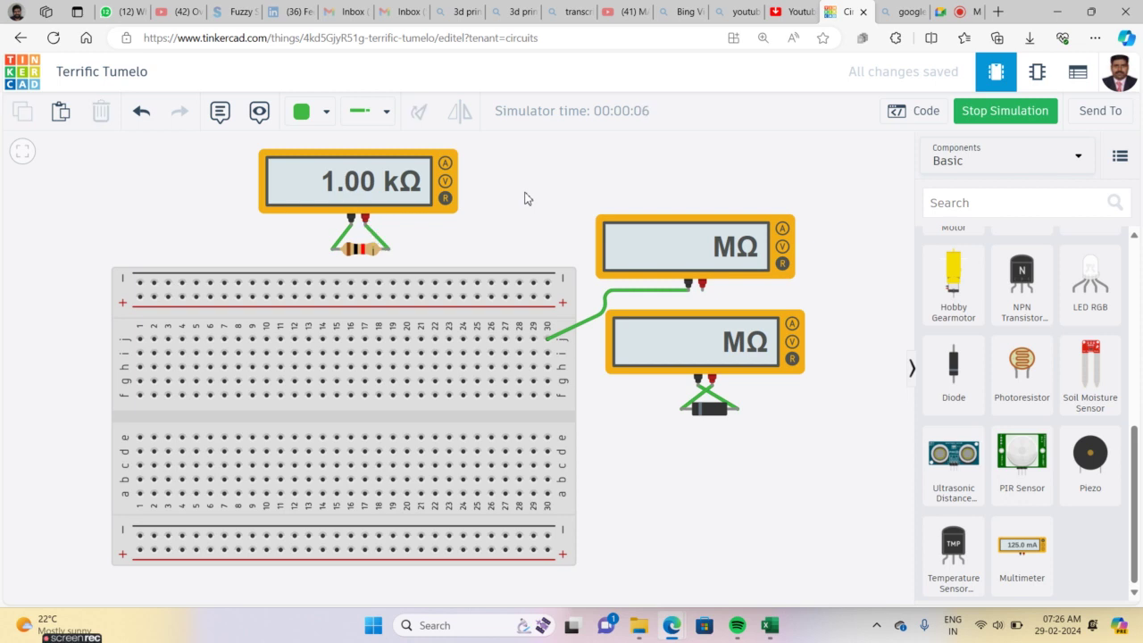
{"action": "scroll", "coordinate": [525, 198], "scroll_direction": "up", "scroll_amount": 2}
{"action": "scroll", "coordinate": [525, 198], "scroll_direction": "down", "scroll_amount": 1}
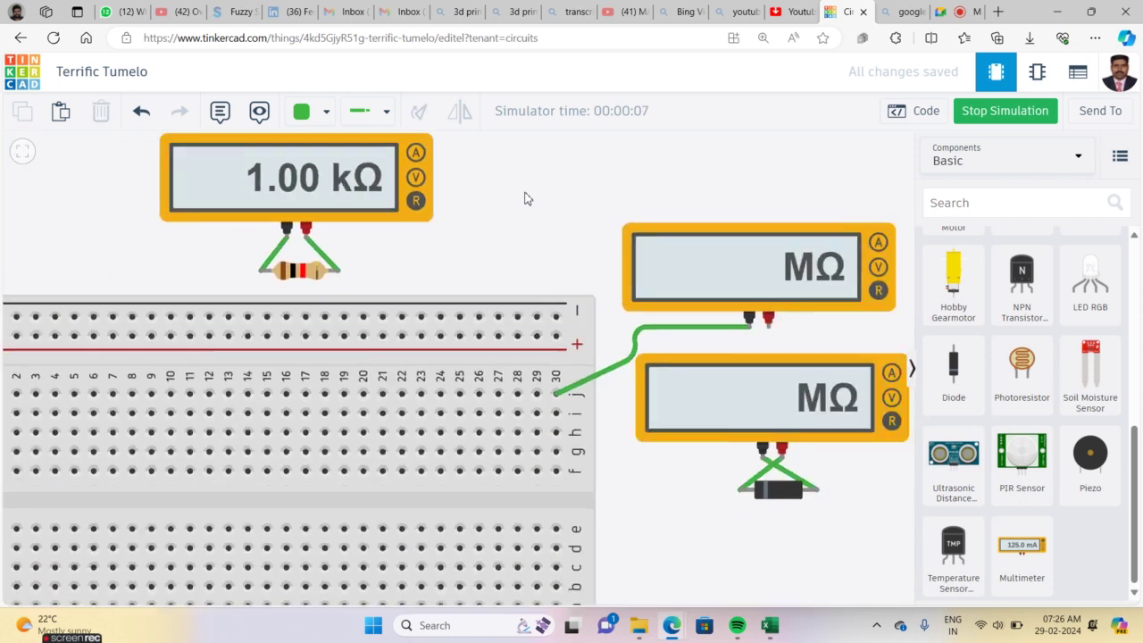
{"action": "scroll", "coordinate": [525, 198], "scroll_direction": "up", "scroll_amount": 5}
{"action": "scroll", "coordinate": [525, 198], "scroll_direction": "down", "scroll_amount": 5}
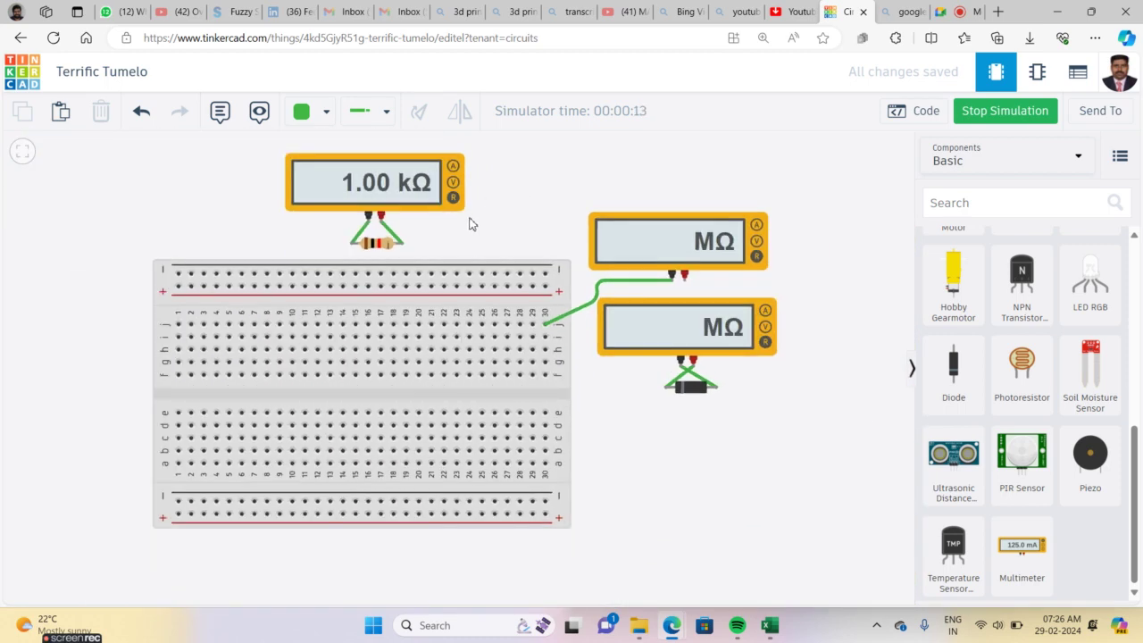
{"action": "left_click", "coordinate": [975, 110]}
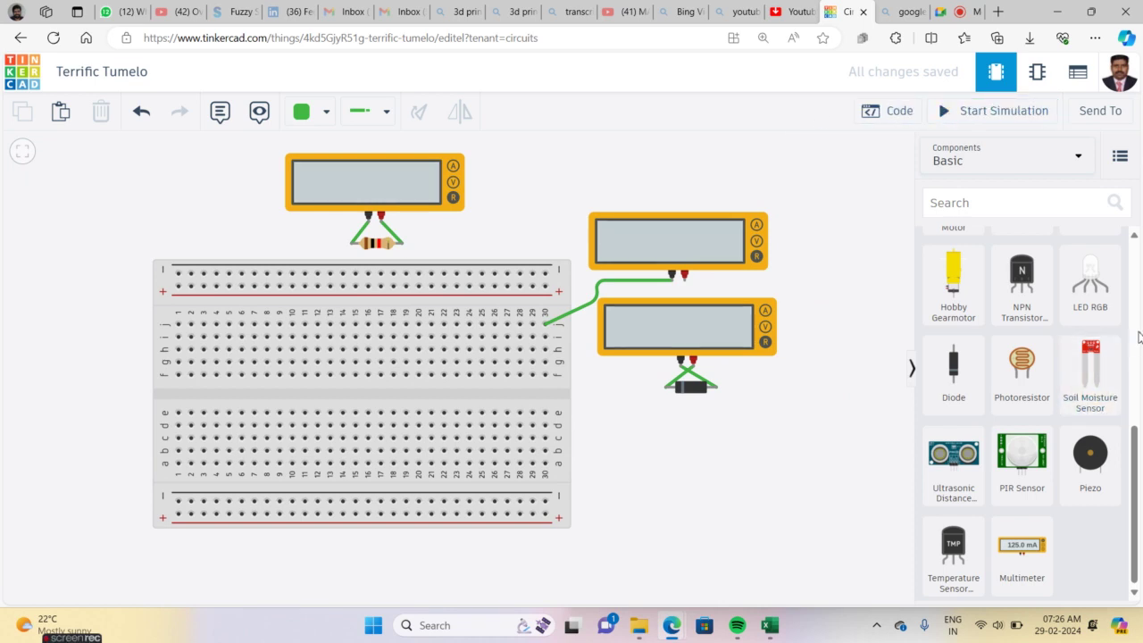
{"action": "scroll", "coordinate": [1137, 336], "scroll_direction": "up", "scroll_amount": 10}
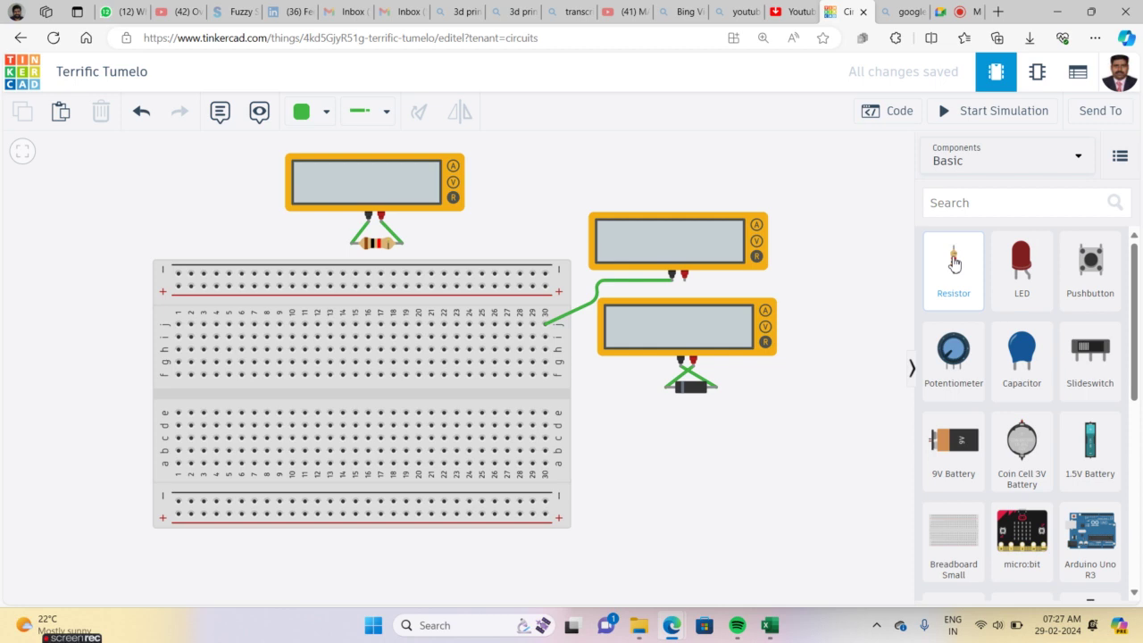
{"action": "left_click", "coordinate": [382, 246]}
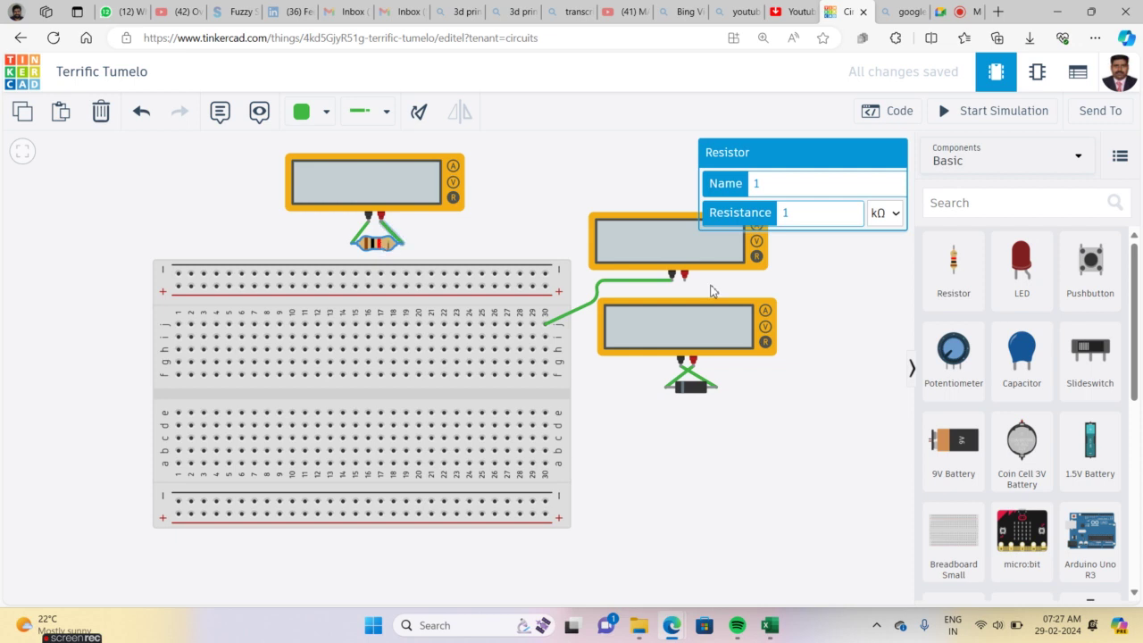
Add a rotated 9V battery and place an LED just above it
{"action": "left_click_drag", "start_coordinate": [953, 442], "coordinate": [598, 529]}
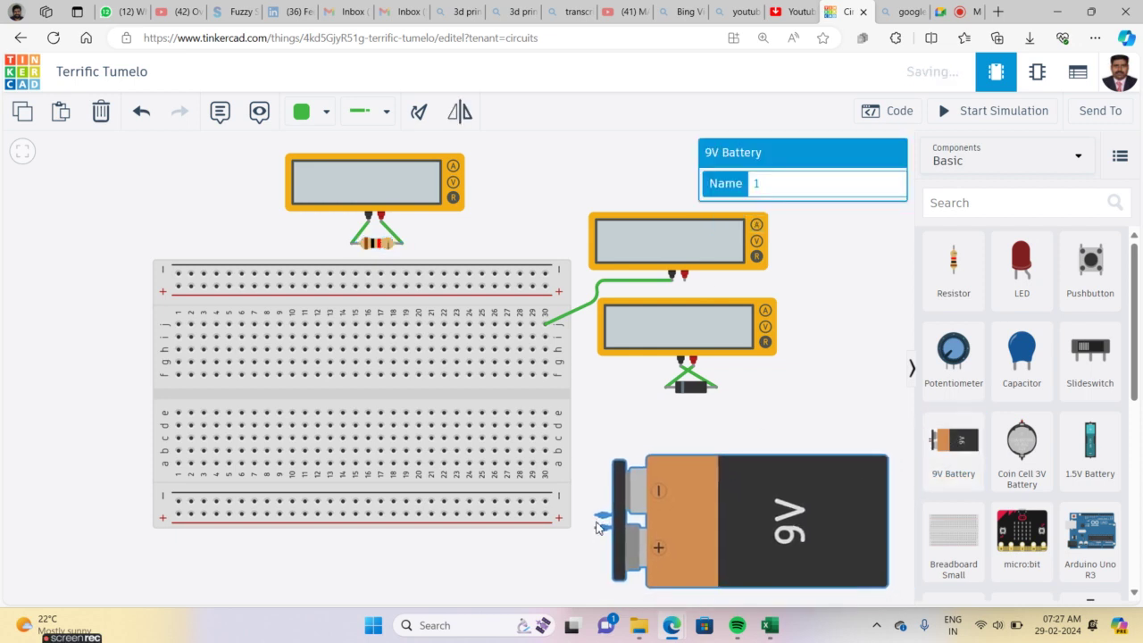
{"action": "key", "text": "r"}
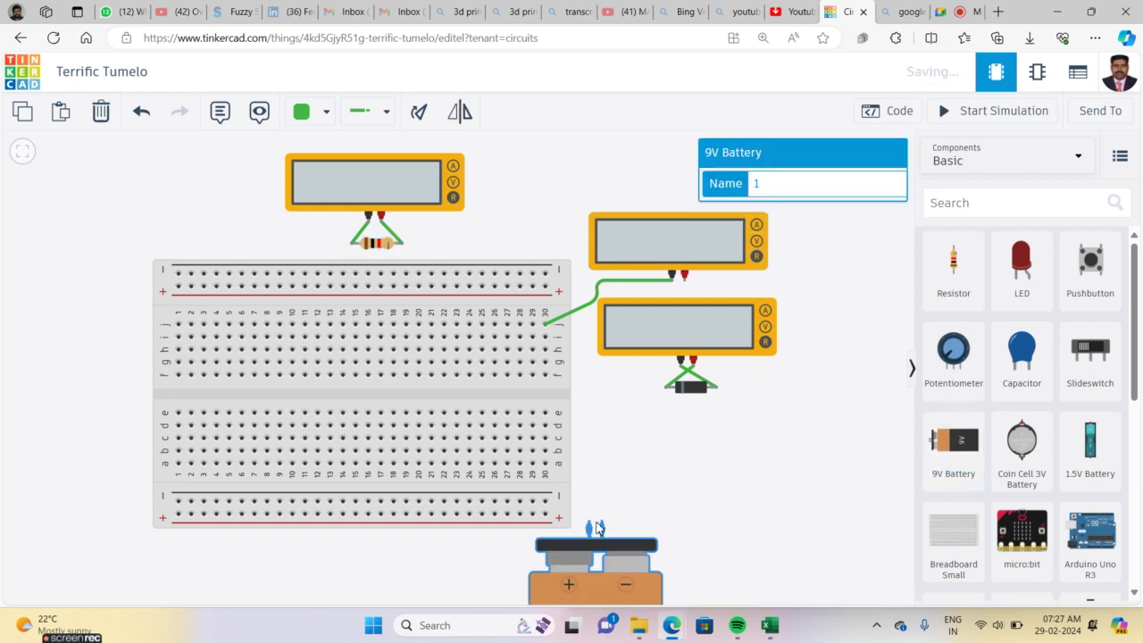
{"action": "left_click", "coordinate": [22, 155]}
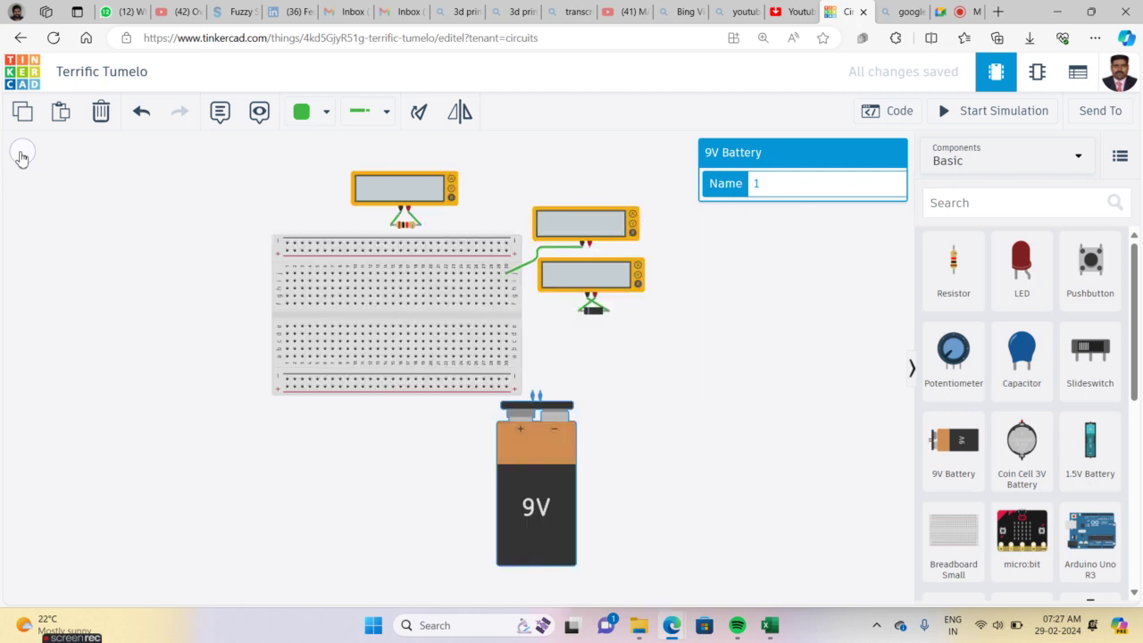
{"action": "left_click_drag", "start_coordinate": [546, 476], "coordinate": [655, 486]}
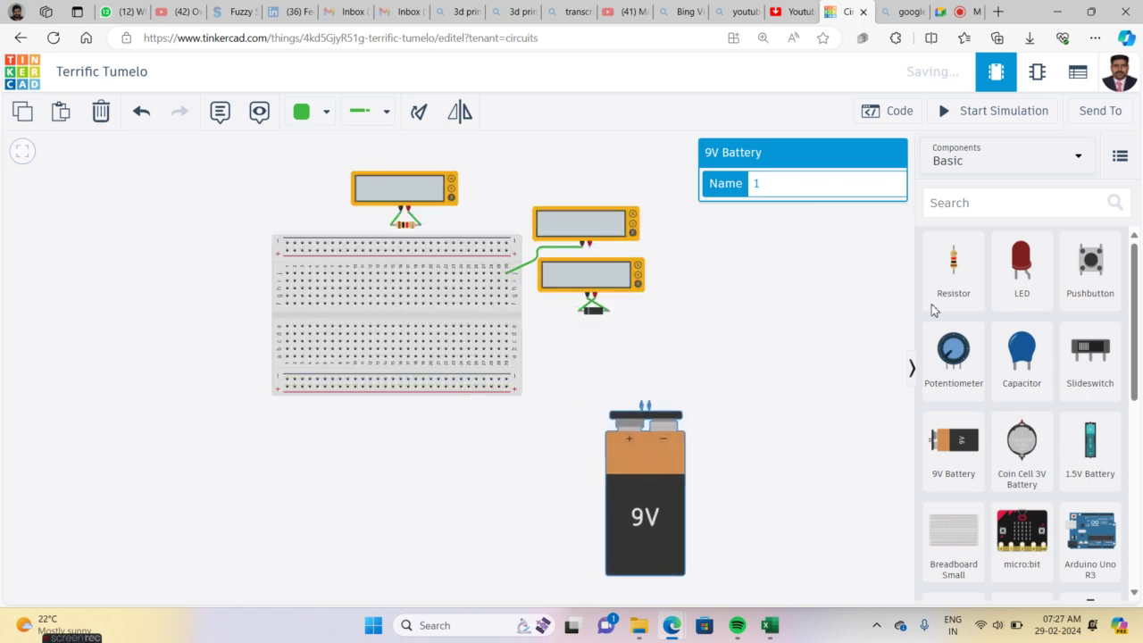
{"action": "left_click_drag", "start_coordinate": [1021, 265], "coordinate": [645, 393]}
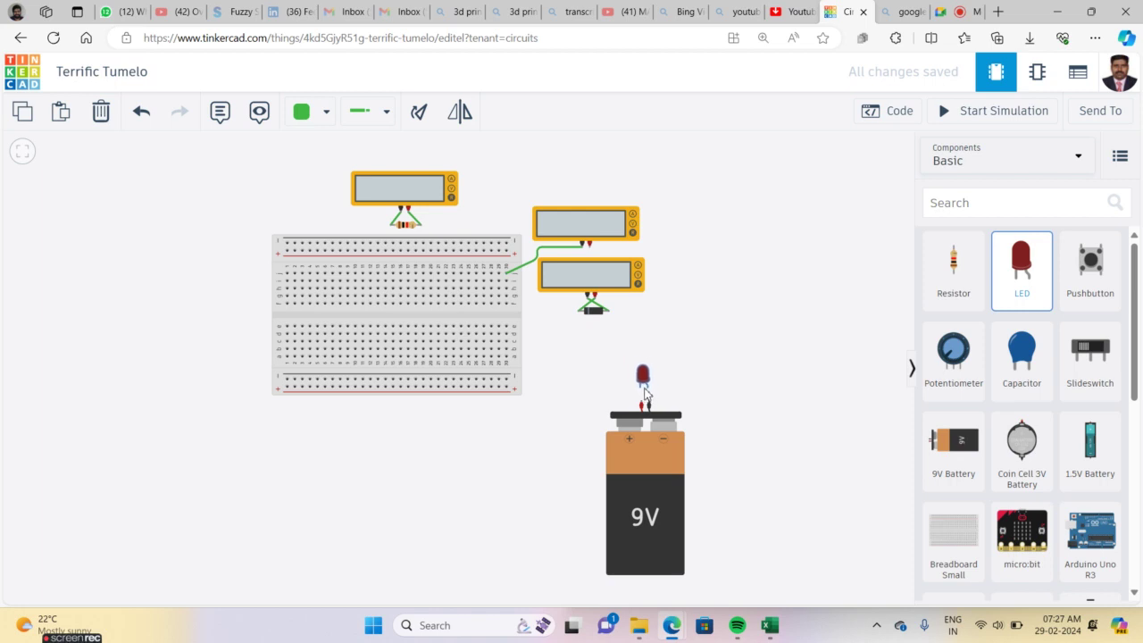
{"action": "left_click", "coordinate": [757, 403]}
Connect the LED's anode to the battery's positive terminal with a red wire
{"action": "left_click", "coordinate": [643, 402]}
{"action": "left_click", "coordinate": [647, 391]}
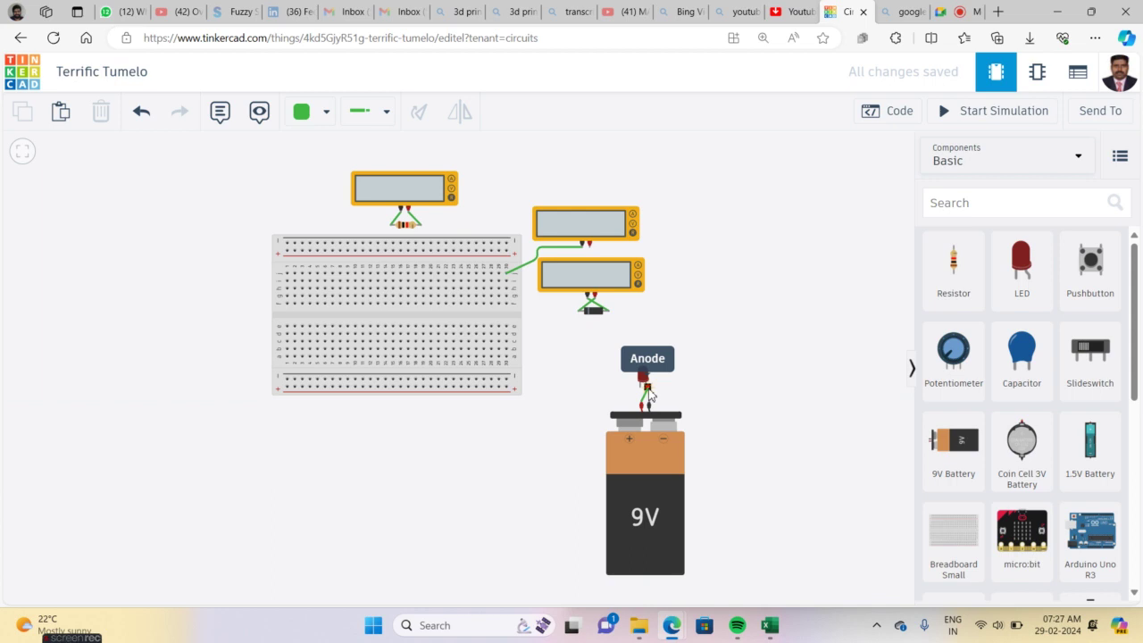
{"action": "left_click_drag", "start_coordinate": [650, 396], "coordinate": [649, 394]}
{"action": "left_click", "coordinate": [647, 393]}
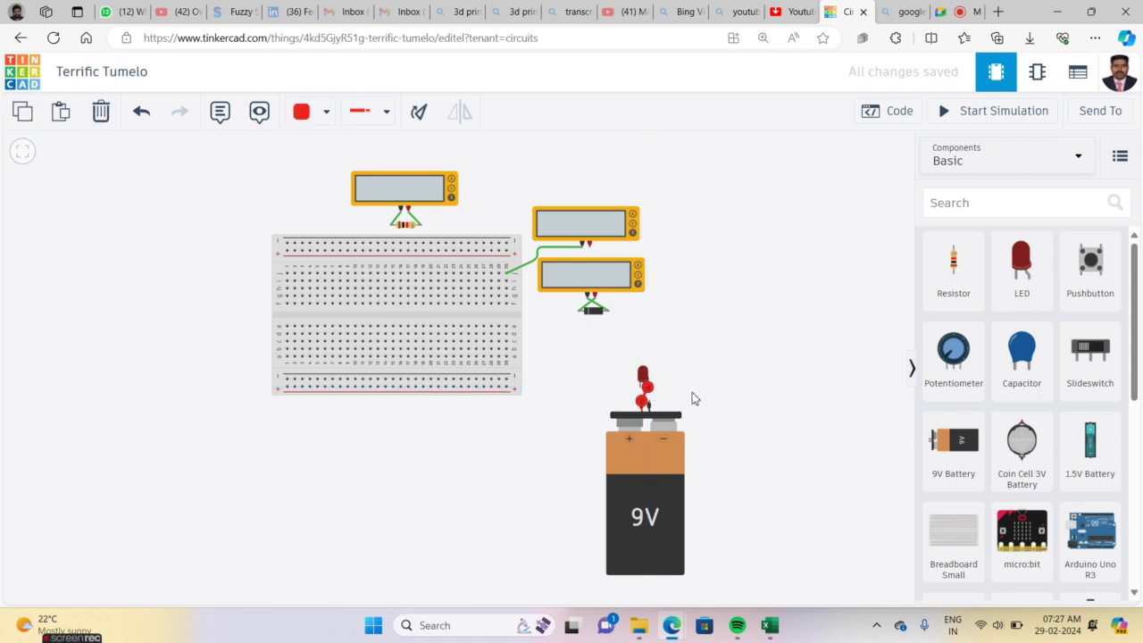
{"action": "left_click", "coordinate": [647, 406]}
Wire the LED's cathode to the battery's negative terminal and start the simulation
{"action": "left_click", "coordinate": [641, 363]}
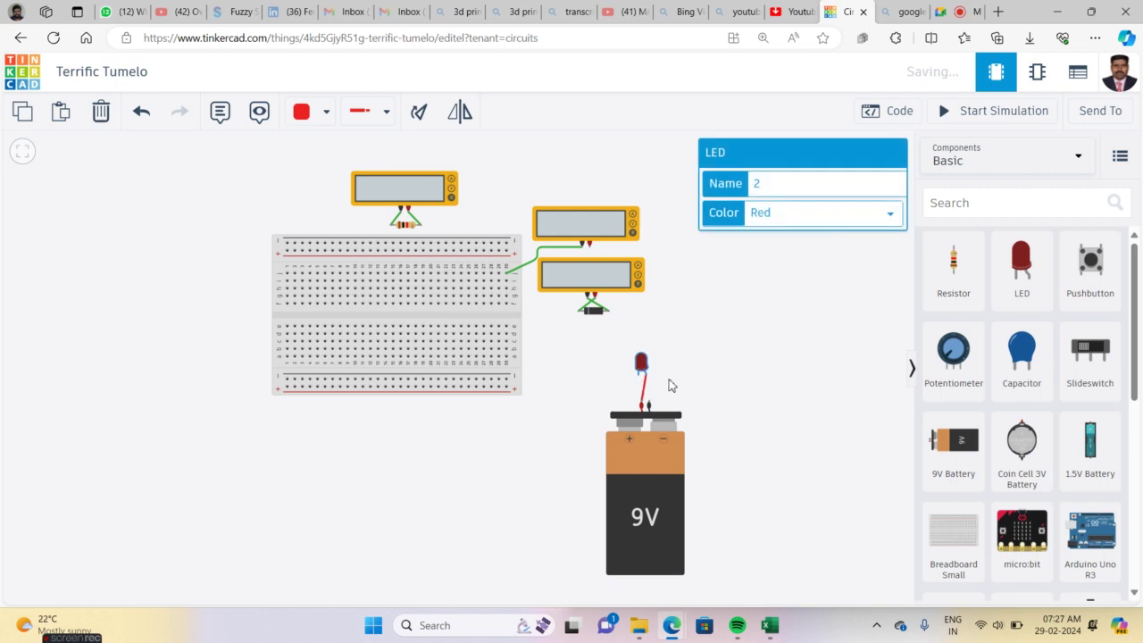
{"action": "left_click", "coordinate": [668, 382]}
{"action": "left_click", "coordinate": [640, 374]}
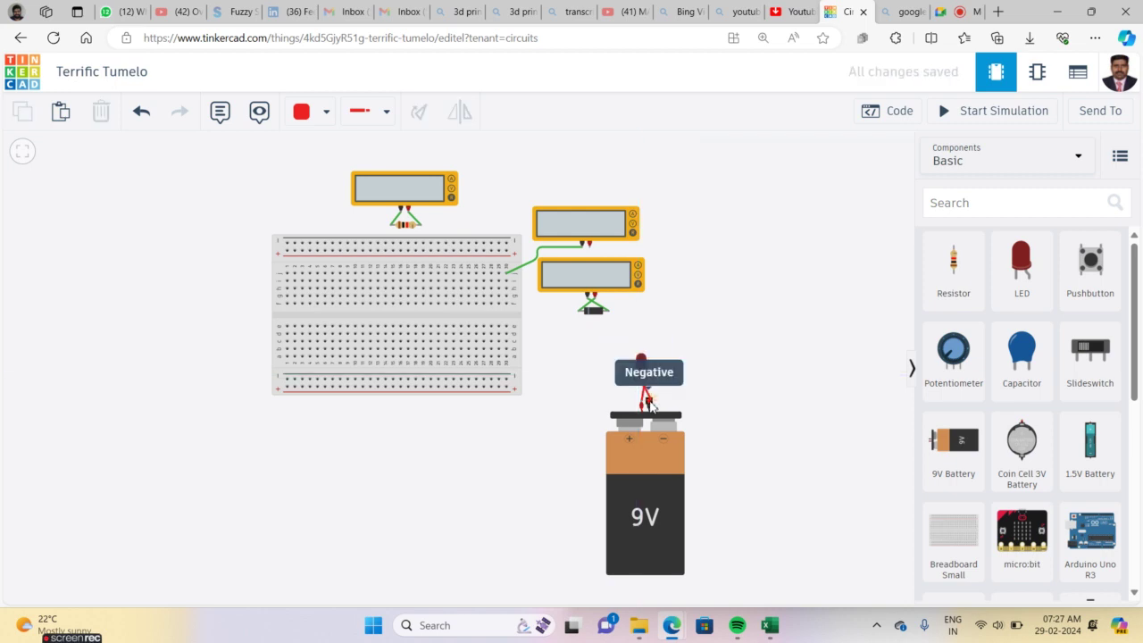
{"action": "left_click", "coordinate": [649, 402]}
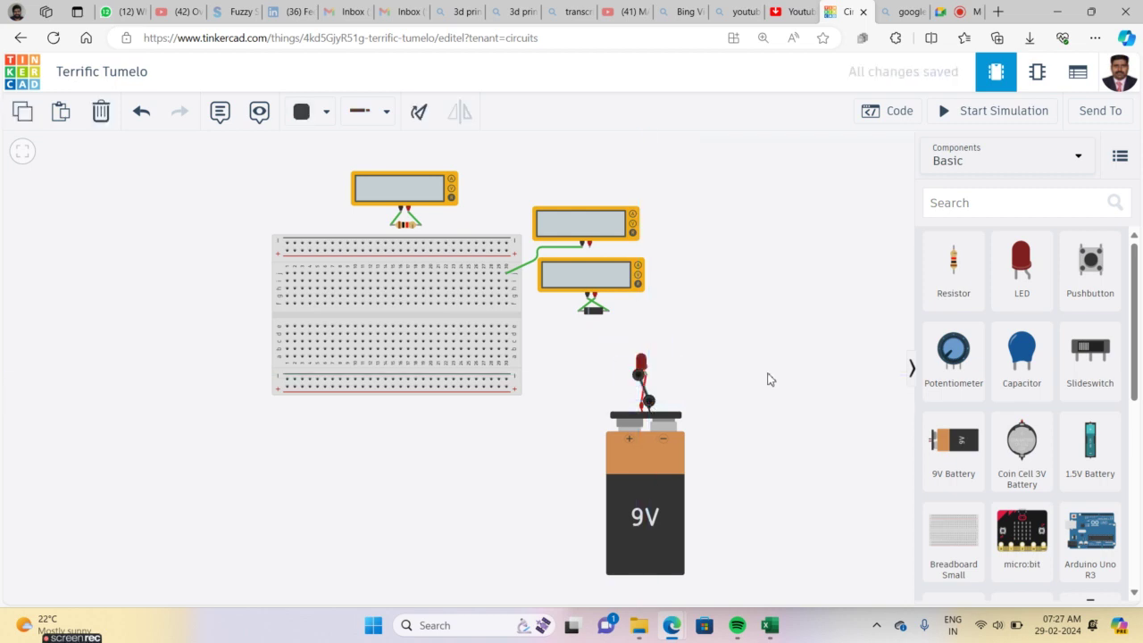
{"action": "left_click", "coordinate": [771, 379]}
{"action": "left_click", "coordinate": [961, 119]}
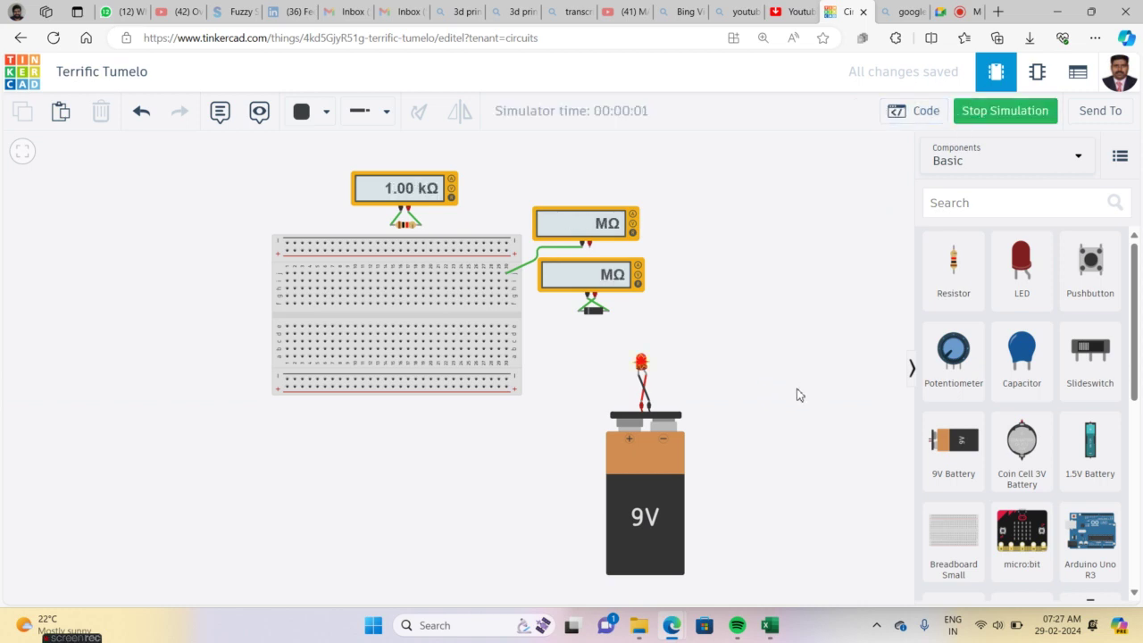
Zoom in on the LED, read its 915 mA overcurrent warning (20.0 mA max), and stop the simulation
{"action": "scroll", "coordinate": [797, 390], "scroll_direction": "up", "scroll_amount": 4}
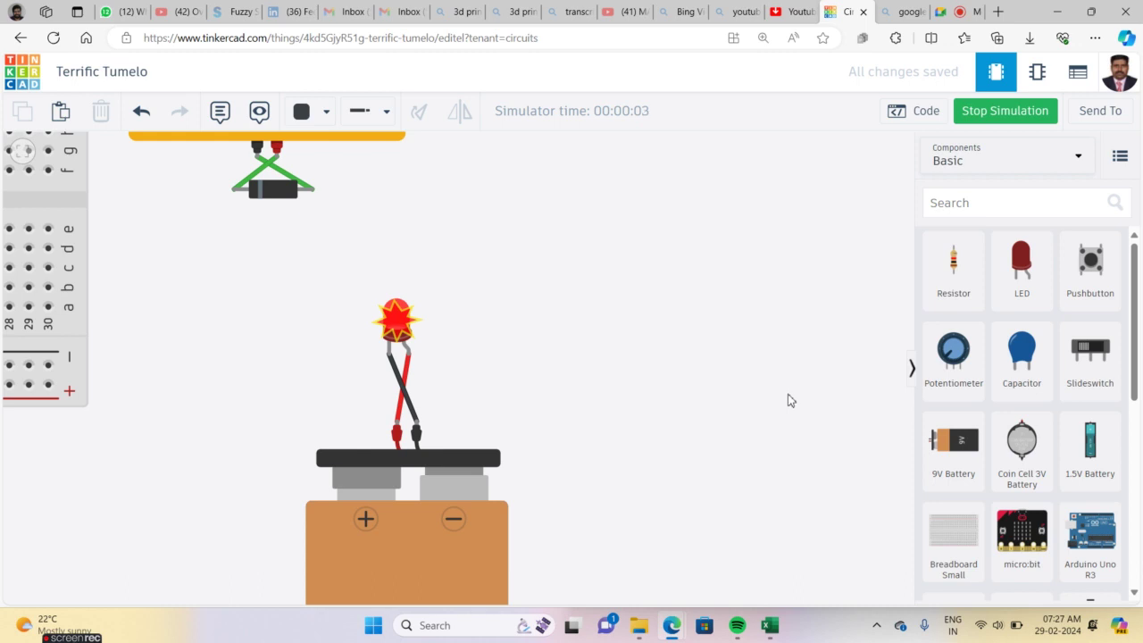
{"action": "mouse_move", "coordinate": [395, 325]}
{"action": "left_click", "coordinate": [1002, 113]}
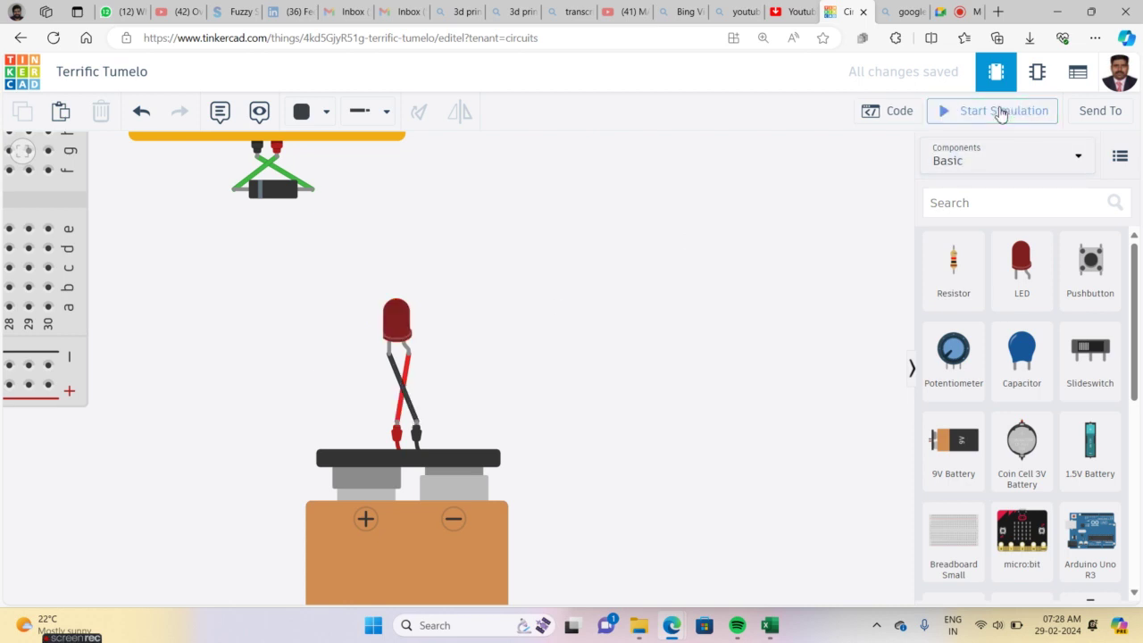
Delete the red LED-to-positive wire and place a resistor beside the LED
{"action": "left_click", "coordinate": [403, 324]}
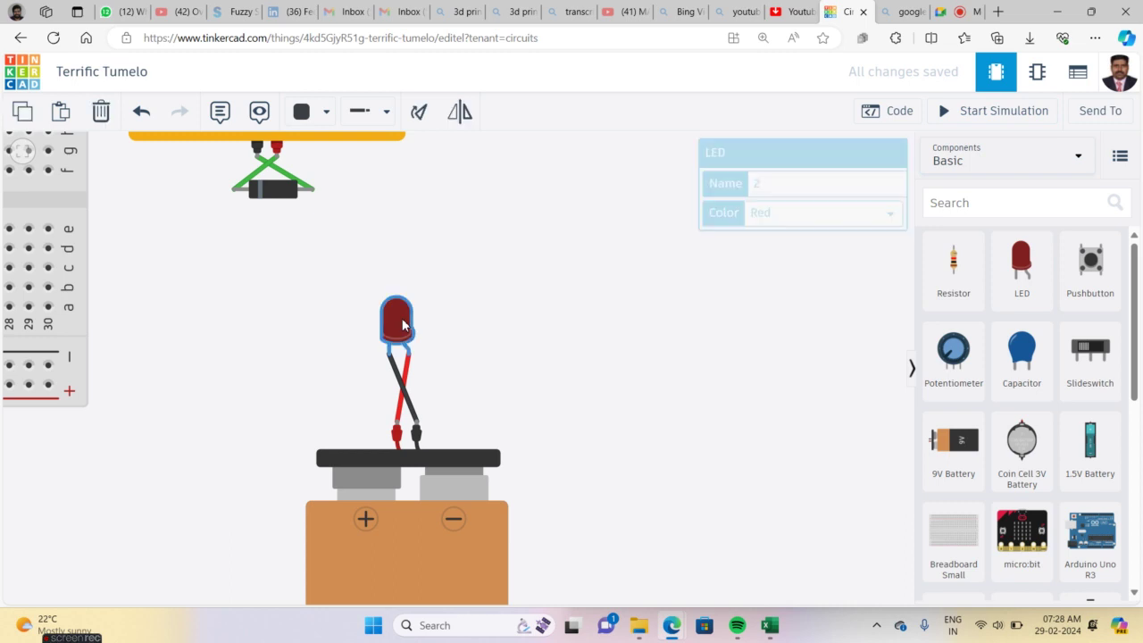
{"action": "left_click", "coordinate": [410, 372]}
{"action": "key", "text": "Delete"}
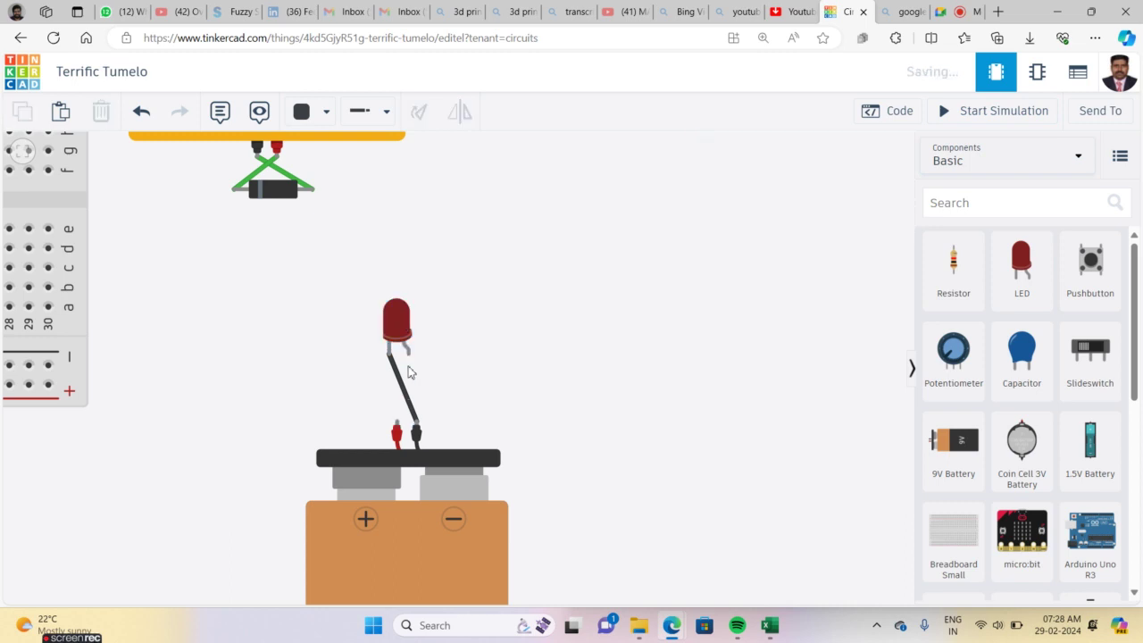
{"action": "left_click_drag", "start_coordinate": [672, 357], "coordinate": [466, 379]}
Wire the battery's positive to resistor Terminal 1 in red and the LED anode to Terminal 2, then start the simulation
{"action": "left_click", "coordinate": [396, 424]}
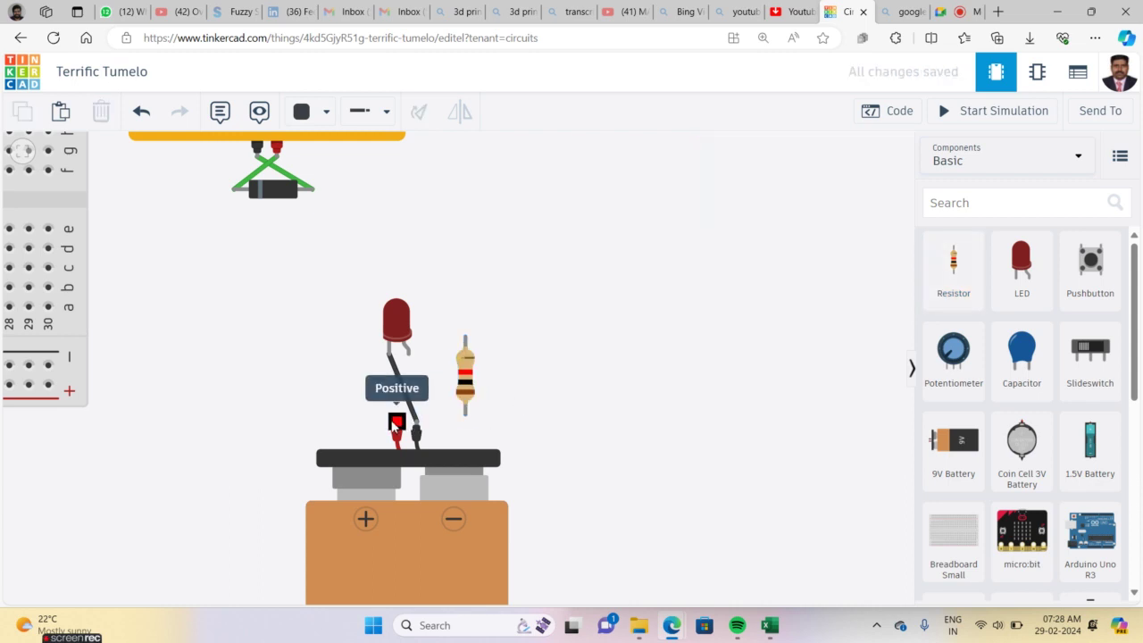
{"action": "left_click", "coordinate": [465, 414]}
{"action": "key", "text": "2"}
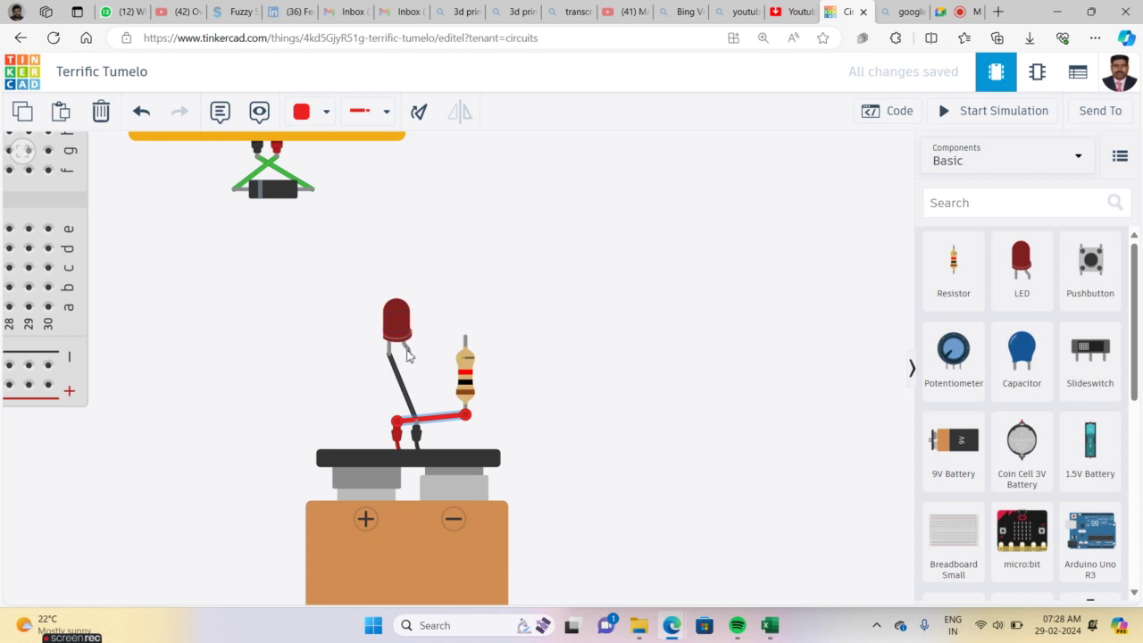
{"action": "left_click", "coordinate": [408, 353]}
{"action": "left_click", "coordinate": [465, 339]}
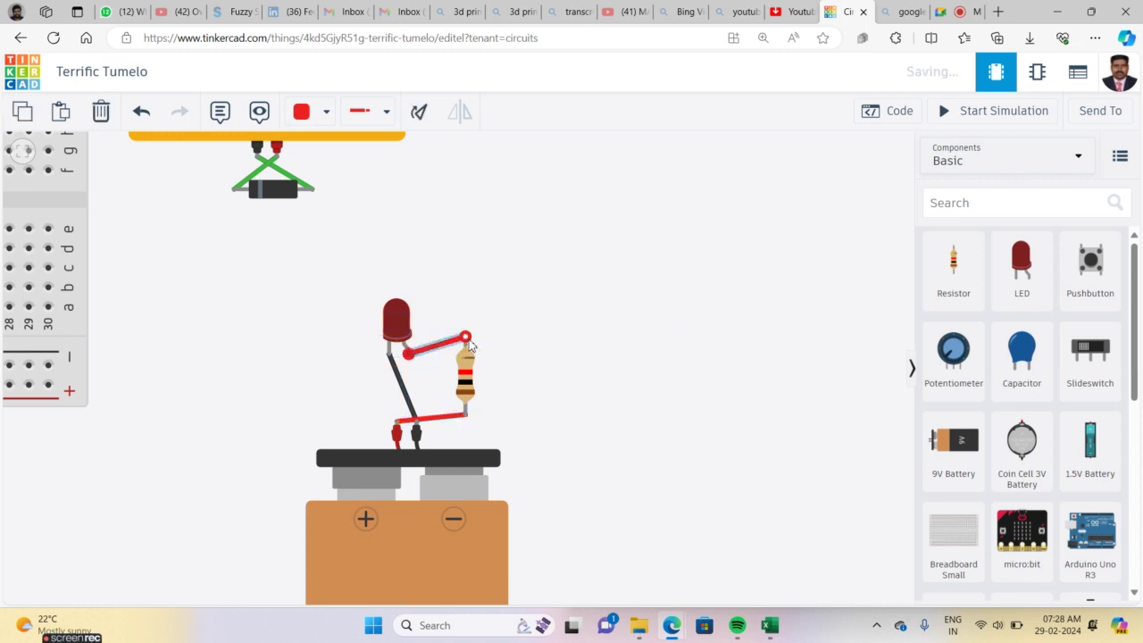
{"action": "left_click", "coordinate": [995, 116]}
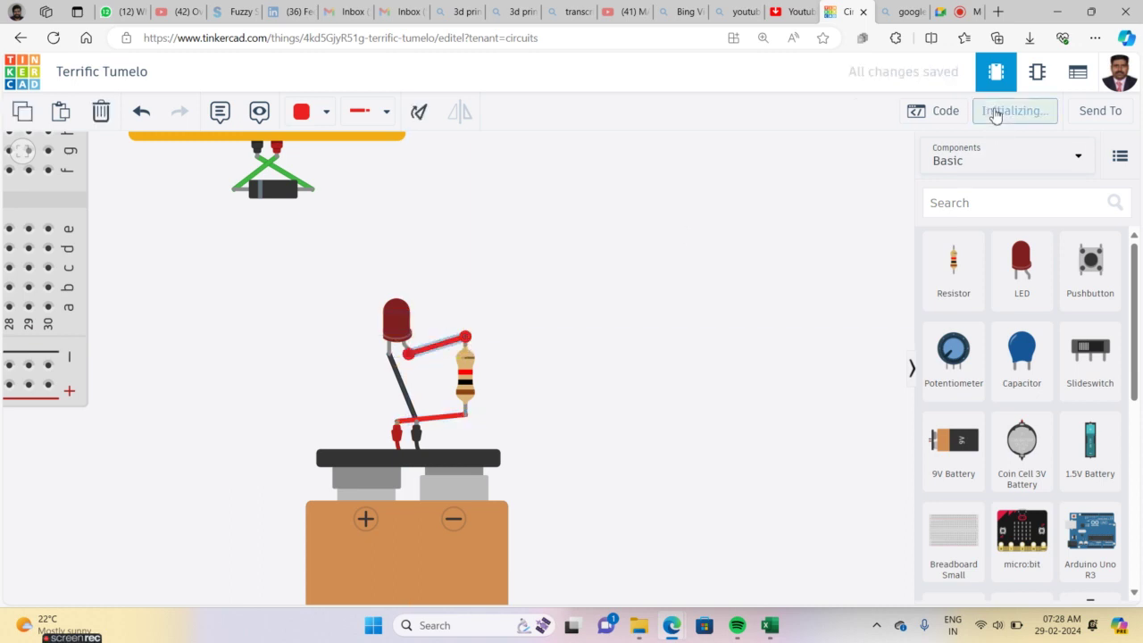
Zoom around the lit LED and resistor circuit, deselect the wire, then stop the simulation
{"action": "scroll", "coordinate": [571, 375], "scroll_direction": "up", "scroll_amount": 1}
{"action": "scroll", "coordinate": [571, 375], "scroll_direction": "up", "scroll_amount": 3}
{"action": "scroll", "coordinate": [572, 375], "scroll_direction": "down", "scroll_amount": 4}
{"action": "scroll", "coordinate": [571, 375], "scroll_direction": "up", "scroll_amount": 5}
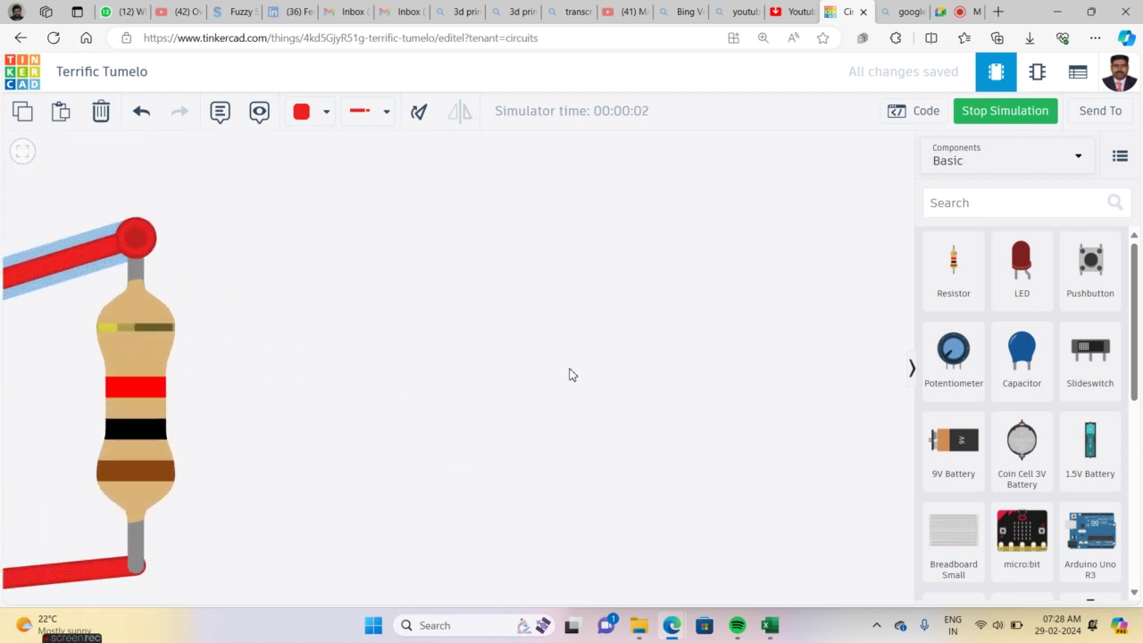
{"action": "scroll", "coordinate": [573, 372], "scroll_direction": "down", "scroll_amount": 4}
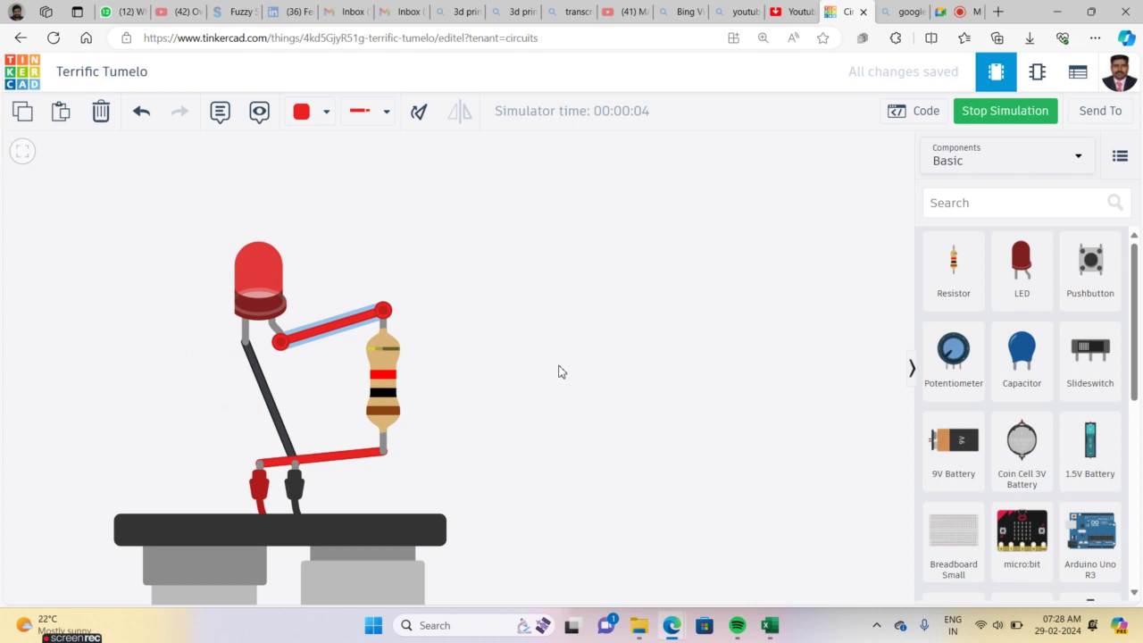
{"action": "left_click", "coordinate": [500, 335]}
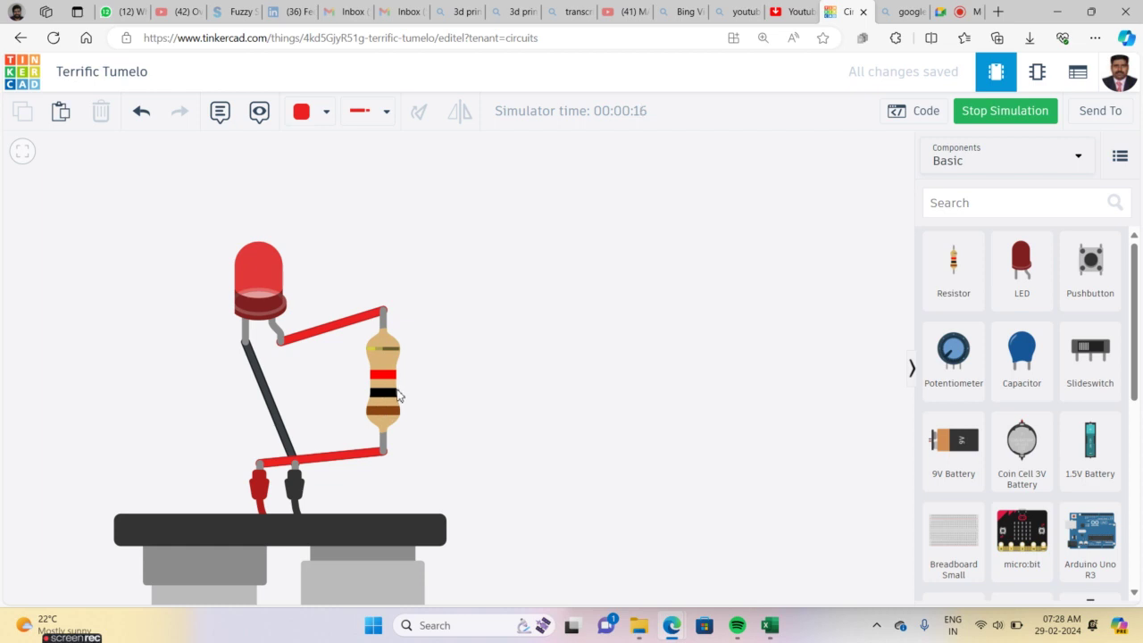
{"action": "left_click", "coordinate": [973, 112]}
Set the resistor to 220 Ω, run the simulation to see the 30.9 mA warning, then stop it
{"action": "left_click", "coordinate": [391, 368]}
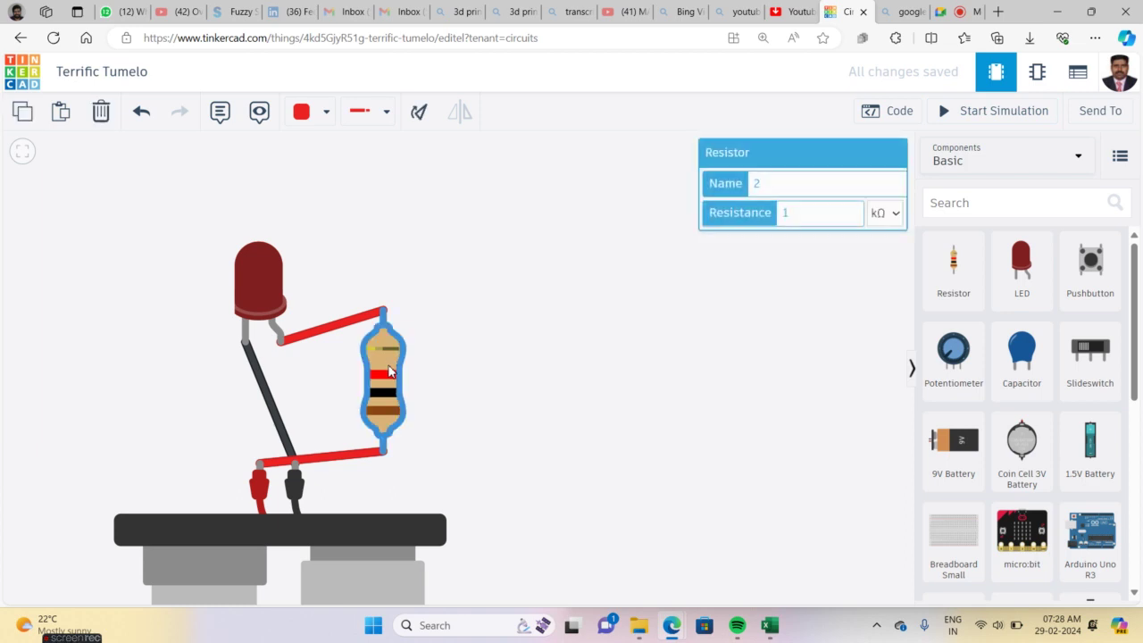
{"action": "left_click", "coordinate": [880, 216]}
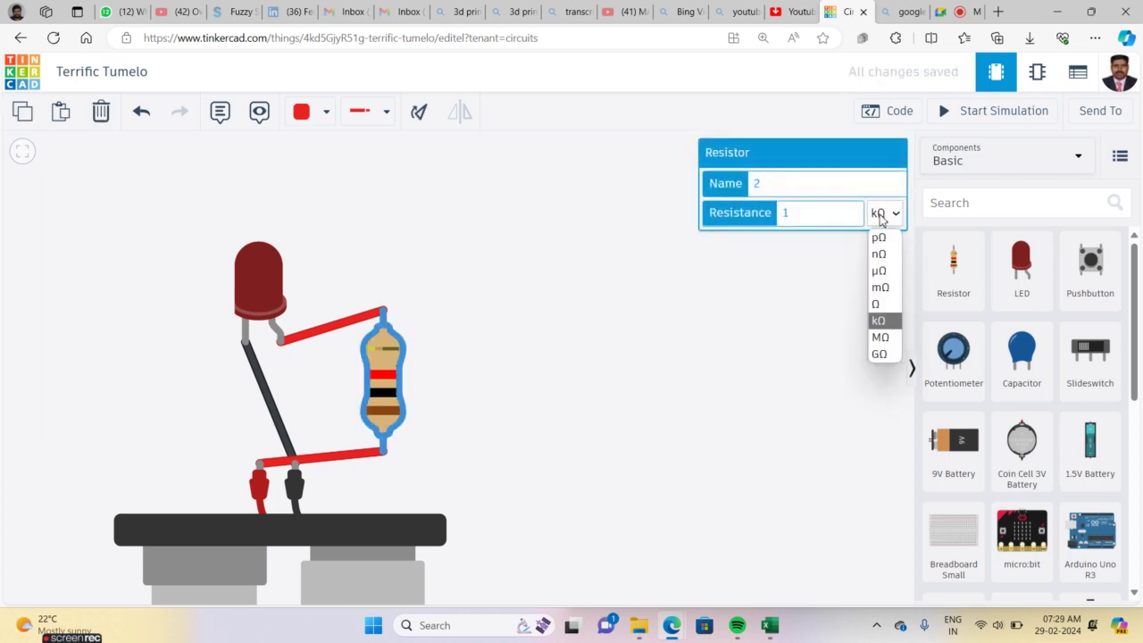
{"action": "left_click", "coordinate": [875, 305]}
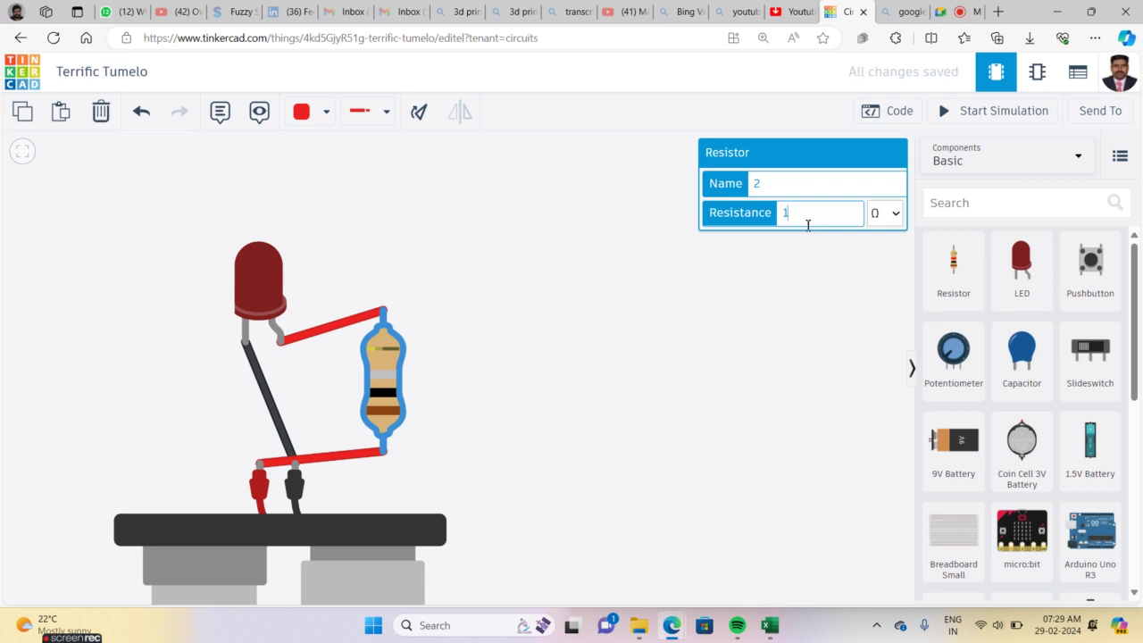
{"action": "type", "text": "220"}
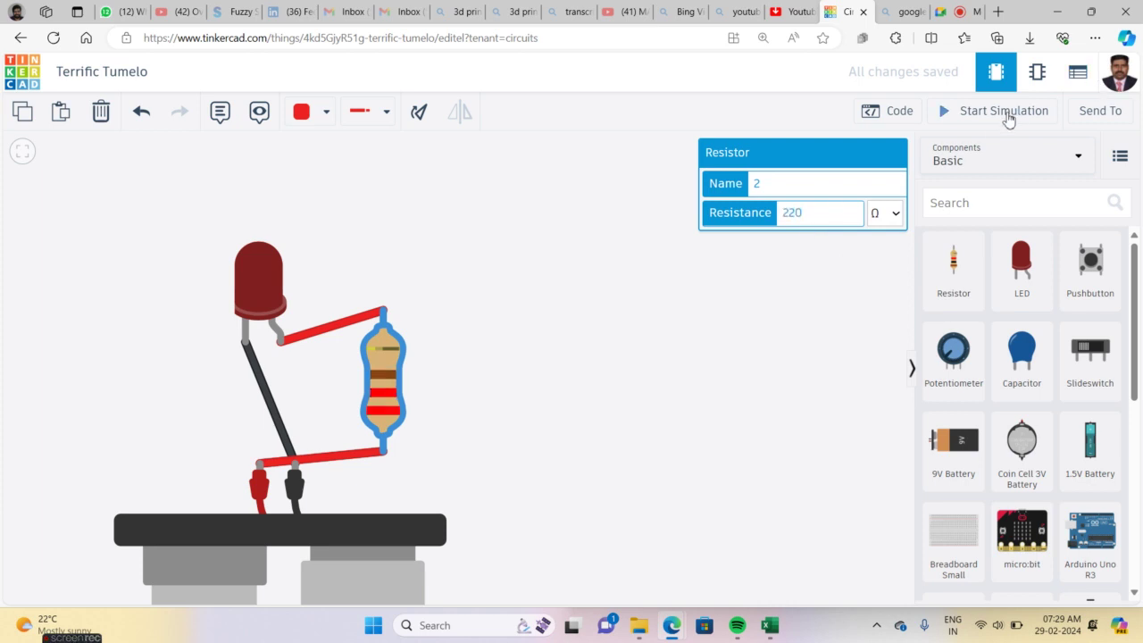
{"action": "left_click", "coordinate": [996, 114]}
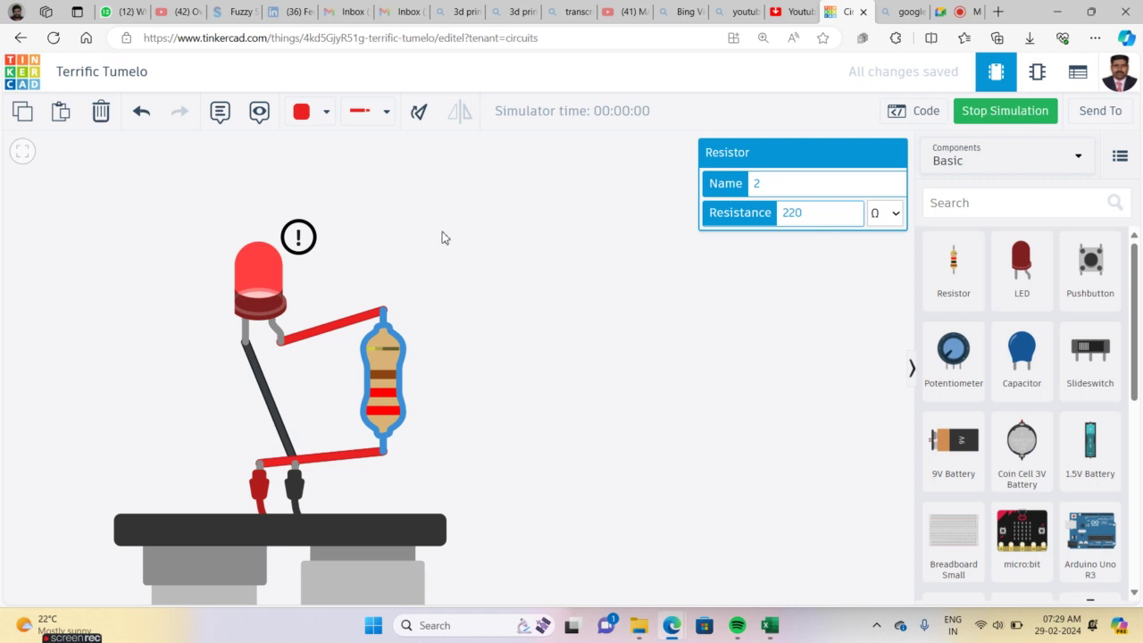
{"action": "mouse_move", "coordinate": [298, 248]}
{"action": "left_click", "coordinate": [1001, 118]}
Change the resistance to 330 Ω, test it in the simulation, and stop
{"action": "left_click", "coordinate": [823, 216]}
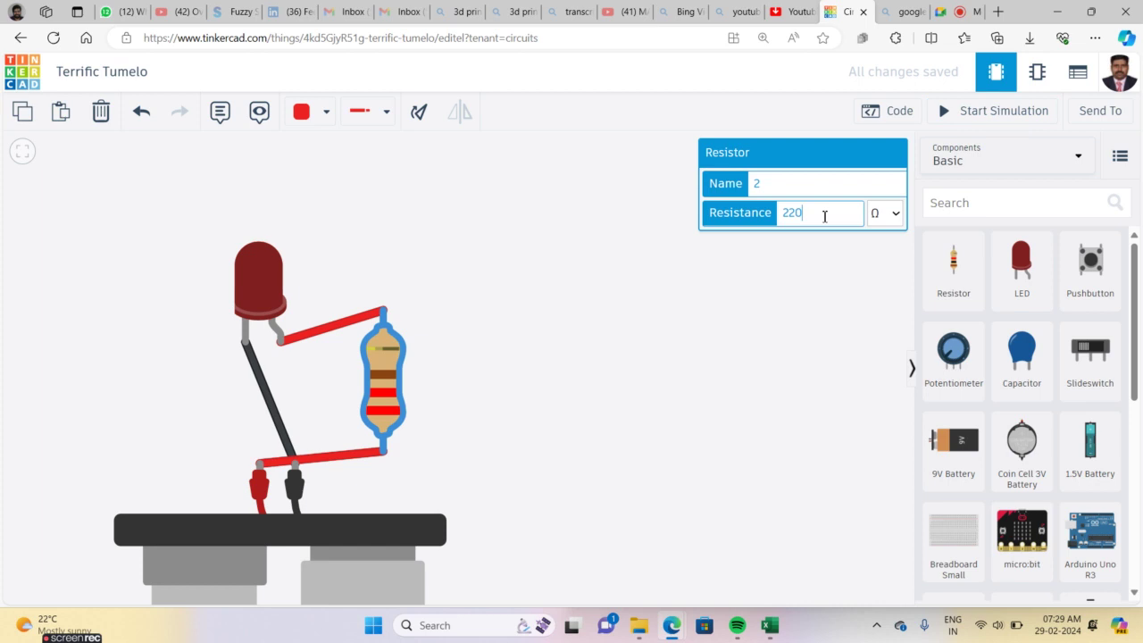
{"action": "key", "text": "BackSpace"}
{"action": "key", "text": "BackSpace"}
{"action": "key", "text": "BackSpace"}
{"action": "type", "text": "330"}
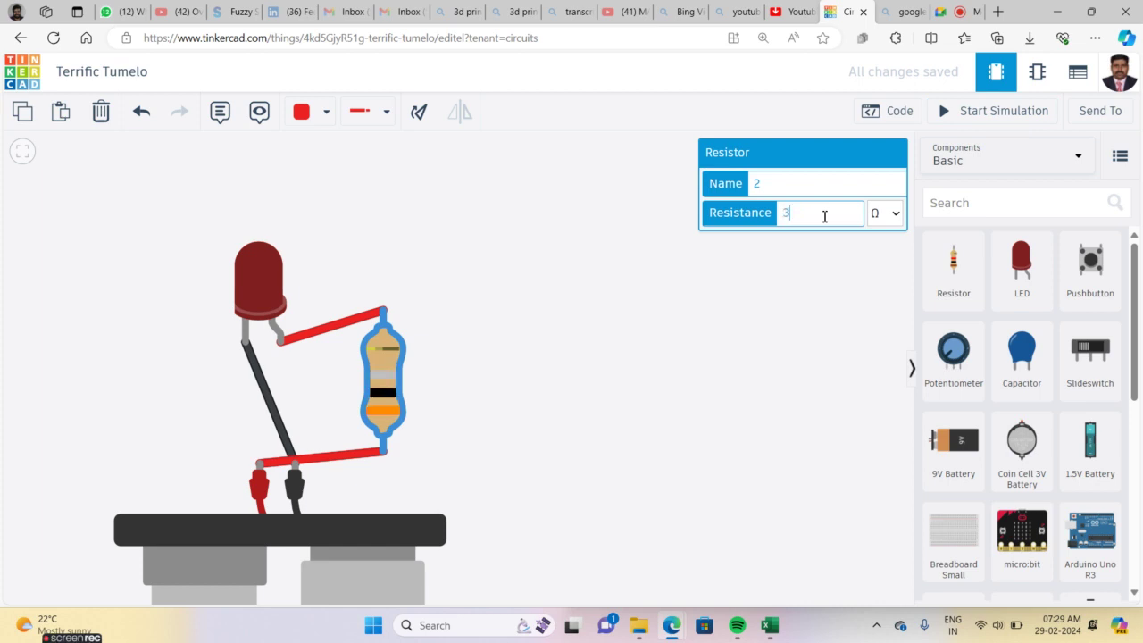
{"action": "left_click", "coordinate": [753, 297]}
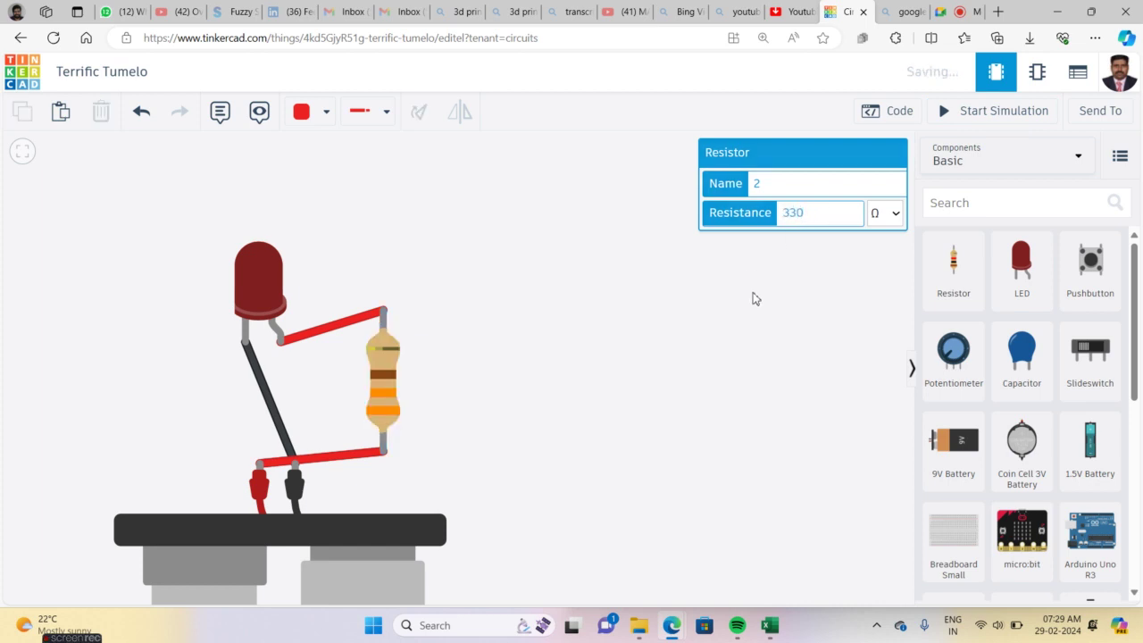
{"action": "left_click", "coordinate": [998, 117]}
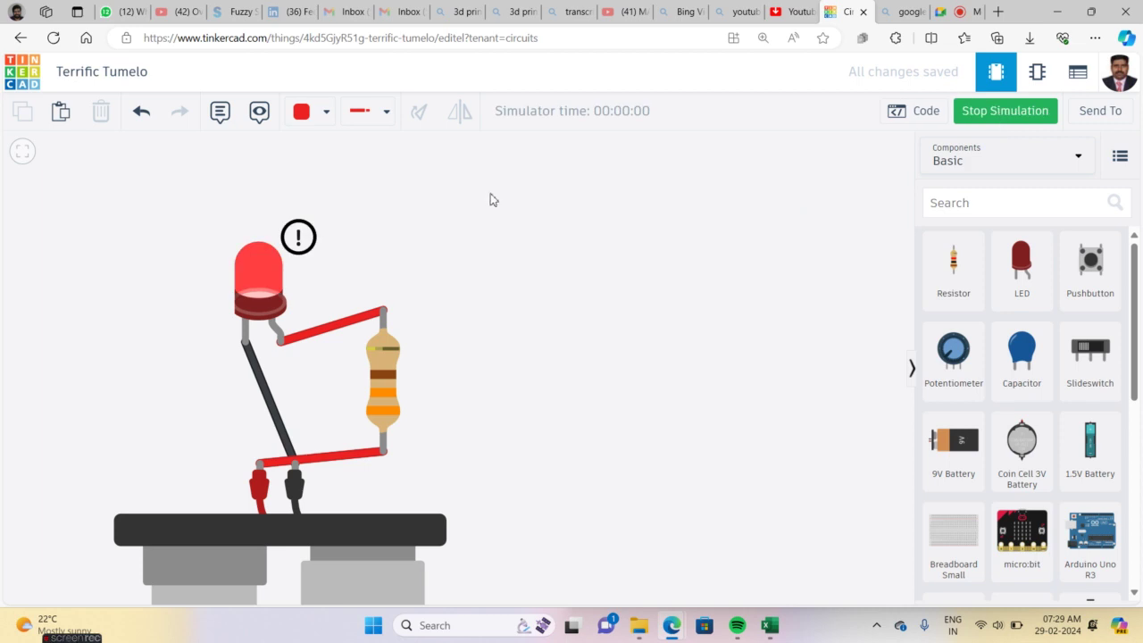
{"action": "mouse_move", "coordinate": [300, 237]}
{"action": "left_click", "coordinate": [980, 109]}
Set the resistance to 470 Ω, run the simulation, and frame the whole layout
{"action": "left_click", "coordinate": [386, 390]}
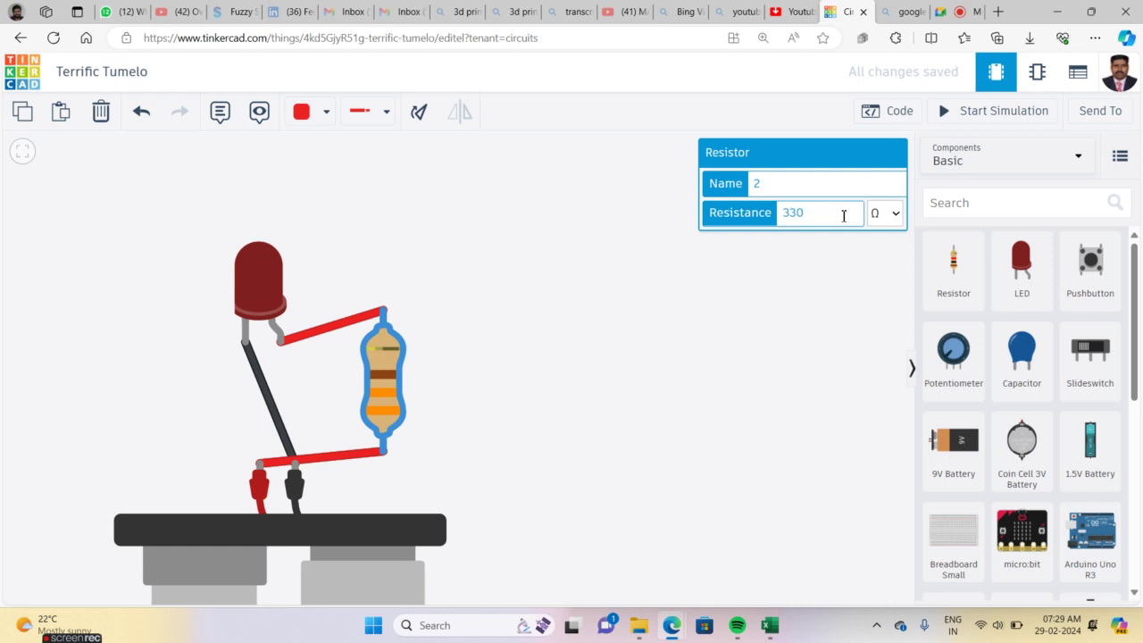
{"action": "key", "text": "BackSpace"}
{"action": "key", "text": "BackSpace"}
{"action": "key", "text": "BackSpace"}
{"action": "type", "text": "470"}
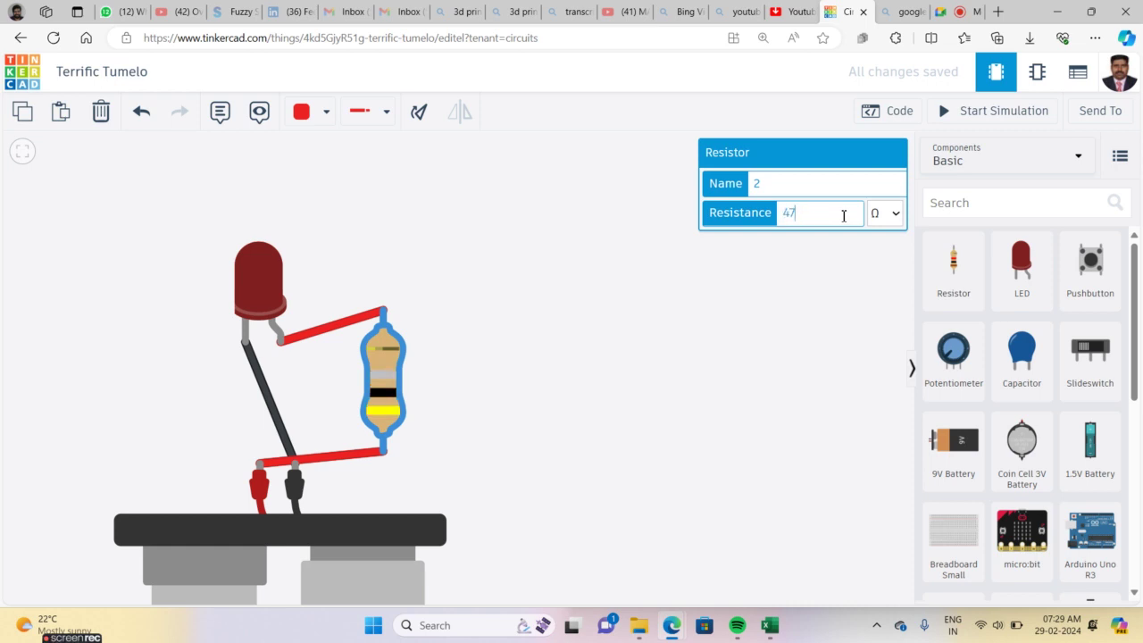
{"action": "left_click", "coordinate": [999, 116]}
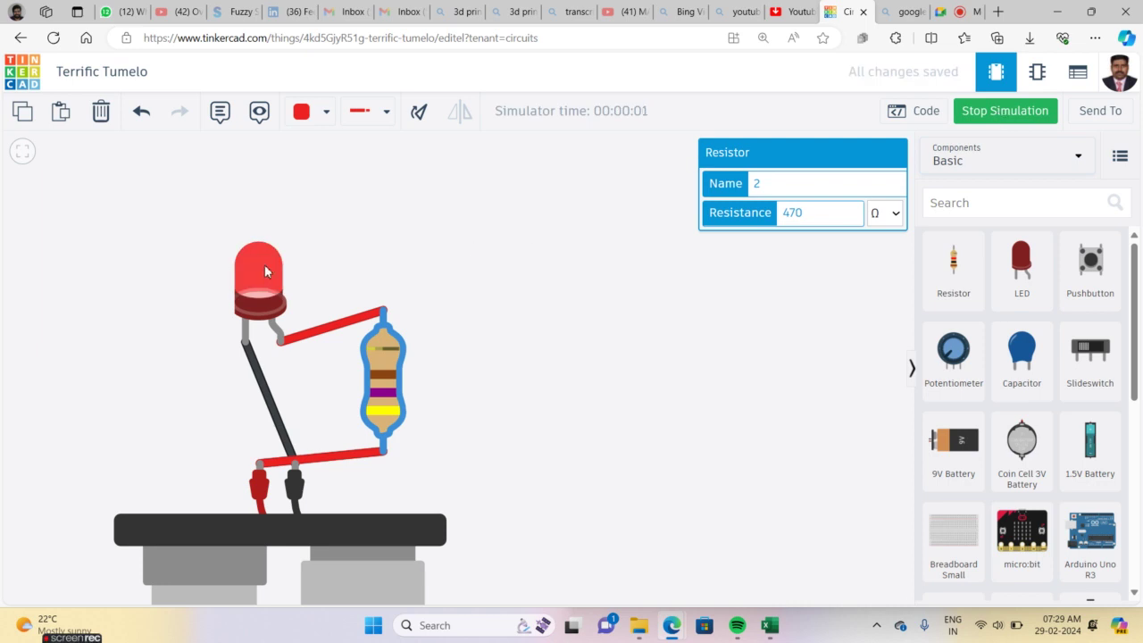
{"action": "left_click", "coordinate": [516, 344]}
{"action": "scroll", "coordinate": [519, 347], "scroll_direction": "down", "scroll_amount": 3}
{"action": "scroll", "coordinate": [519, 348], "scroll_direction": "down", "scroll_amount": 3}
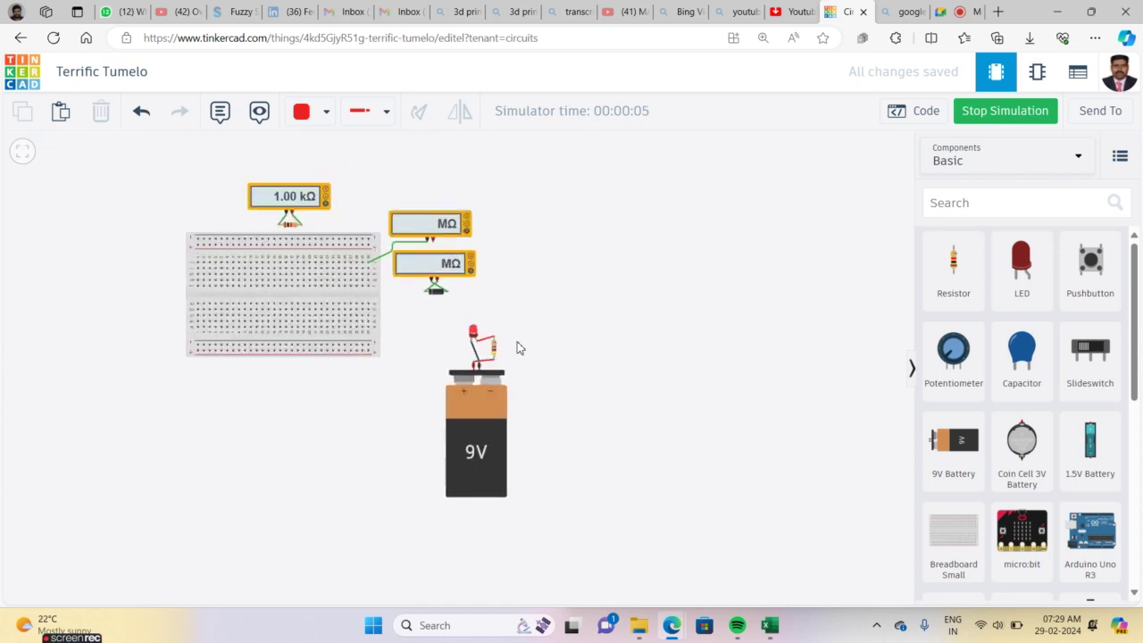
{"action": "scroll", "coordinate": [519, 347], "scroll_direction": "up", "scroll_amount": 2}
{"action": "scroll", "coordinate": [519, 347], "scroll_direction": "down", "scroll_amount": 1}
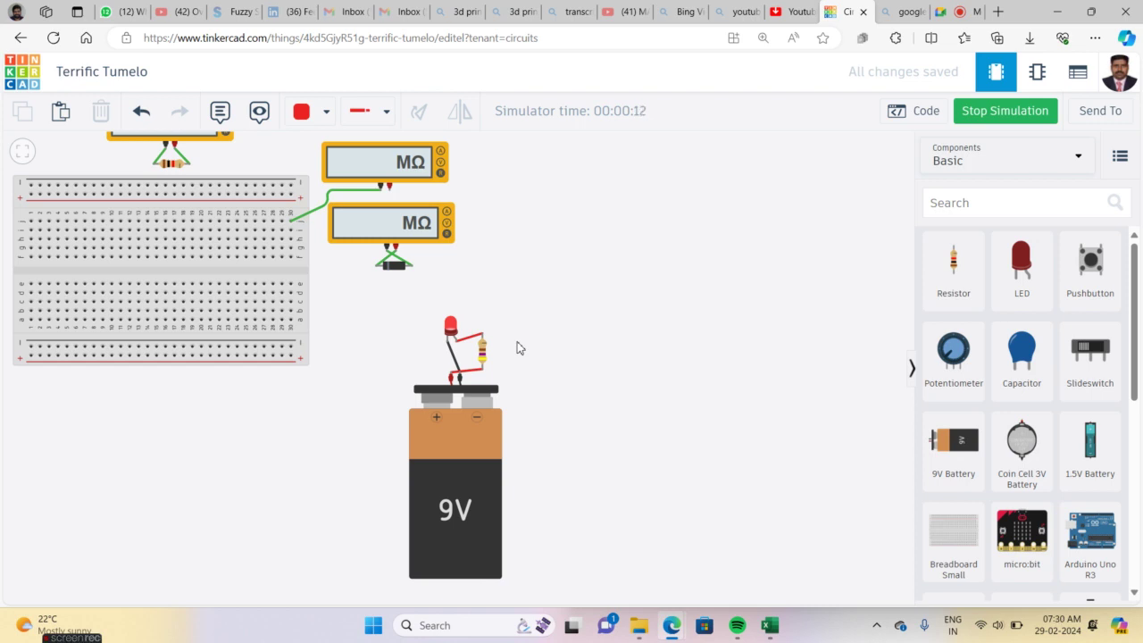
{"action": "left_click_drag", "start_coordinate": [549, 328], "coordinate": [756, 380]}
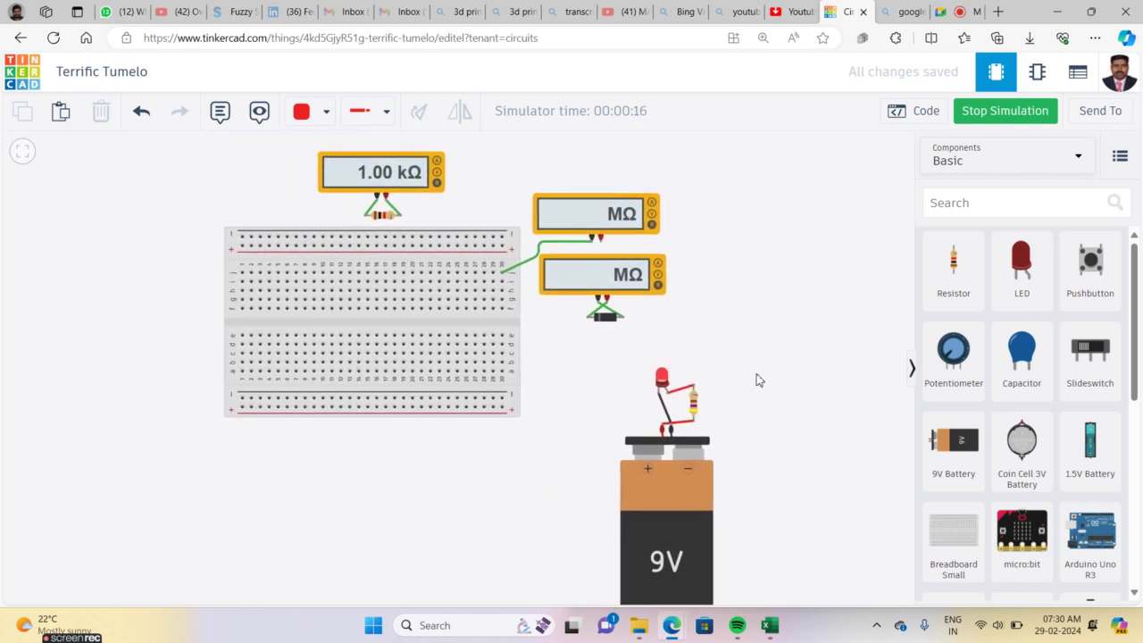
Stop the simulation and place a horizontal resistor in breadboard row i
{"action": "left_click", "coordinate": [954, 265]}
{"action": "left_click_drag", "start_coordinate": [954, 265], "coordinate": [275, 305]}
{"action": "key", "text": "ctrl+r"}
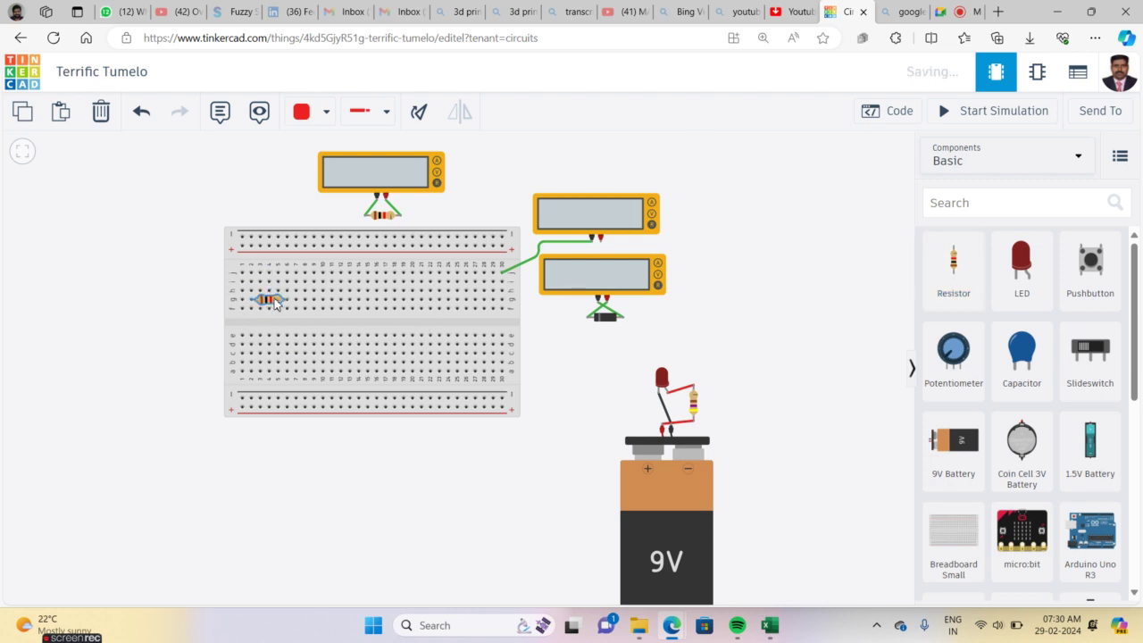
{"action": "left_click_drag", "start_coordinate": [275, 305], "coordinate": [279, 288]}
Add a second horizontal resistor and align it end to end with the first
{"action": "left_click_drag", "start_coordinate": [951, 262], "coordinate": [312, 299]}
{"action": "key", "text": "ctrl+r"}
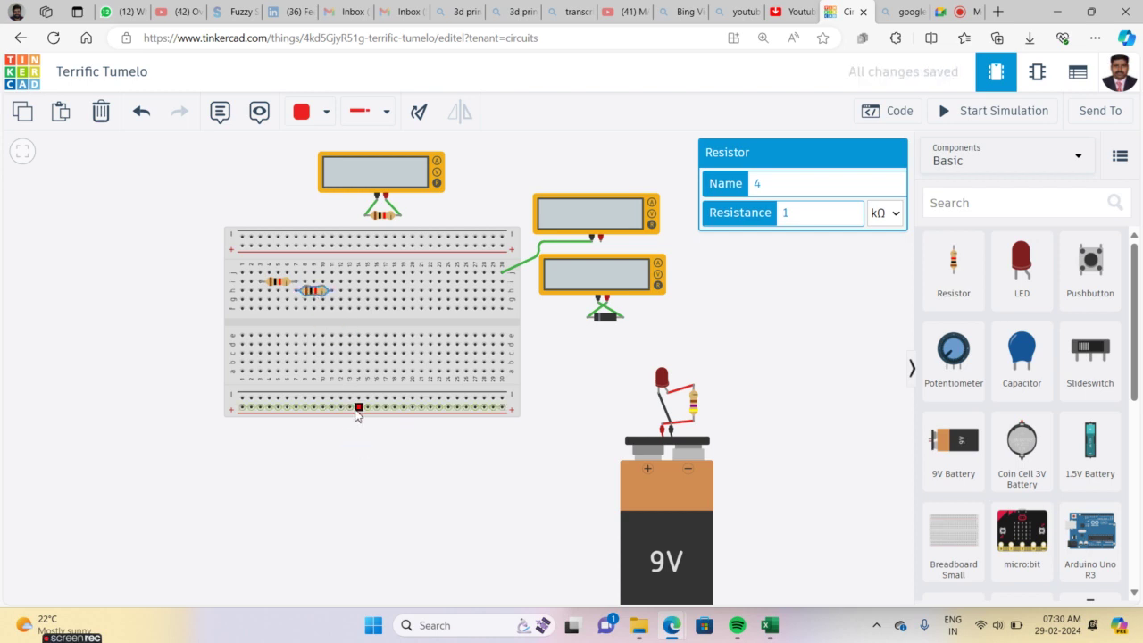
{"action": "scroll", "coordinate": [312, 318], "scroll_direction": "up", "scroll_amount": 5}
{"action": "scroll", "coordinate": [311, 319], "scroll_direction": "down", "scroll_amount": 4}
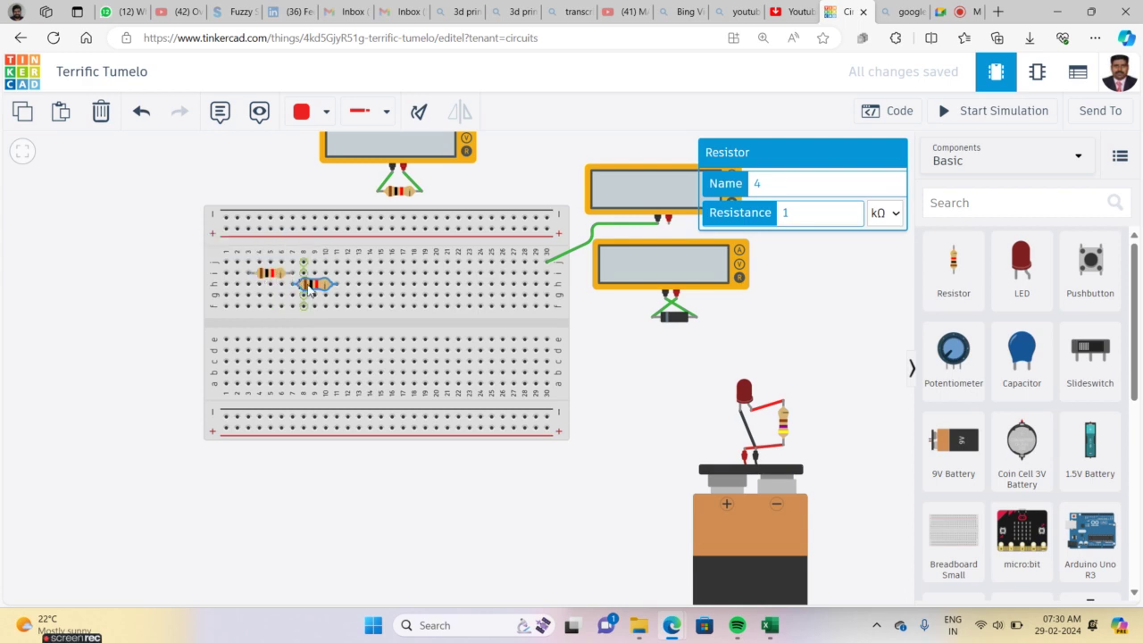
{"action": "left_click_drag", "start_coordinate": [331, 290], "coordinate": [321, 275]}
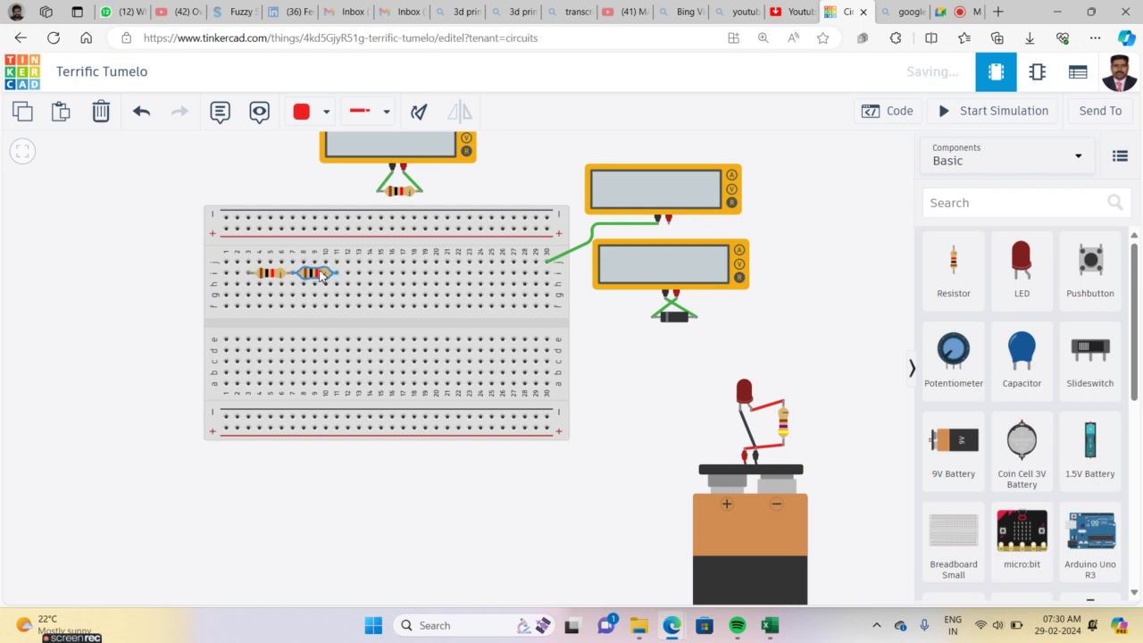
{"action": "left_click", "coordinate": [370, 516]}
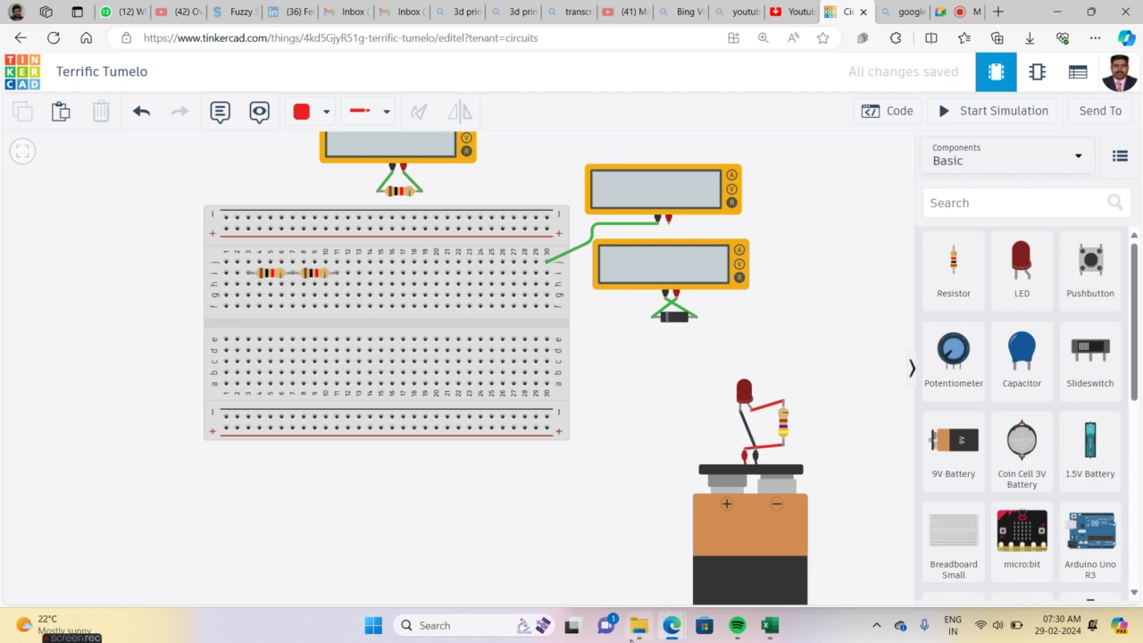
{"action": "mouse_move", "coordinate": [640, 633]}
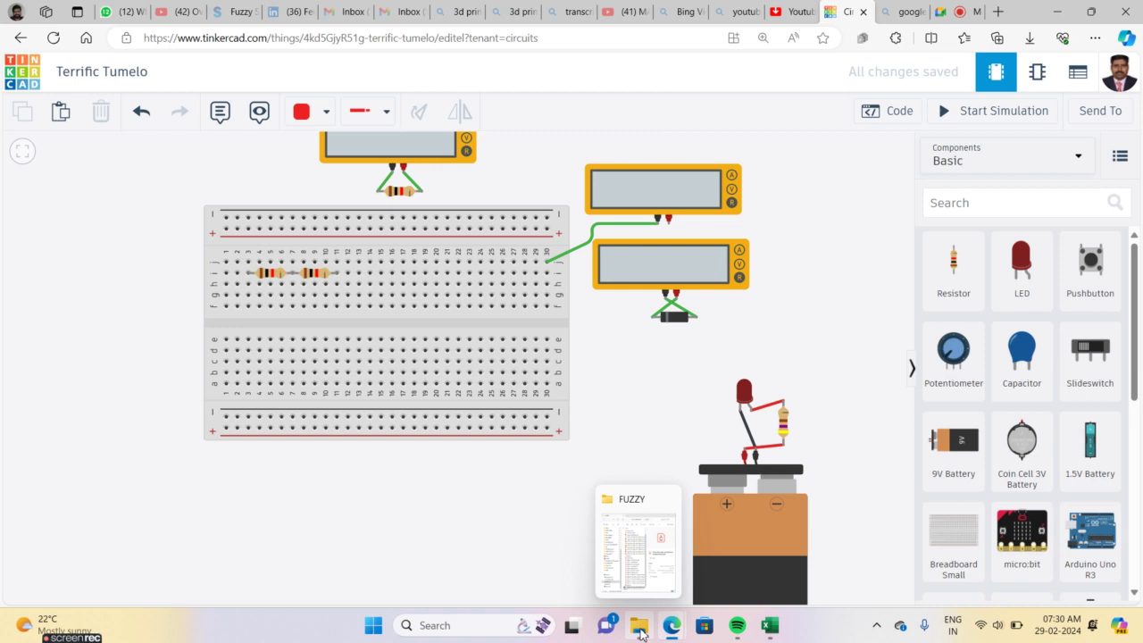
Open the WhatsApp Unknown folder in Downloads and its first WhatsApp image
{"action": "mouse_move", "coordinate": [676, 632]}
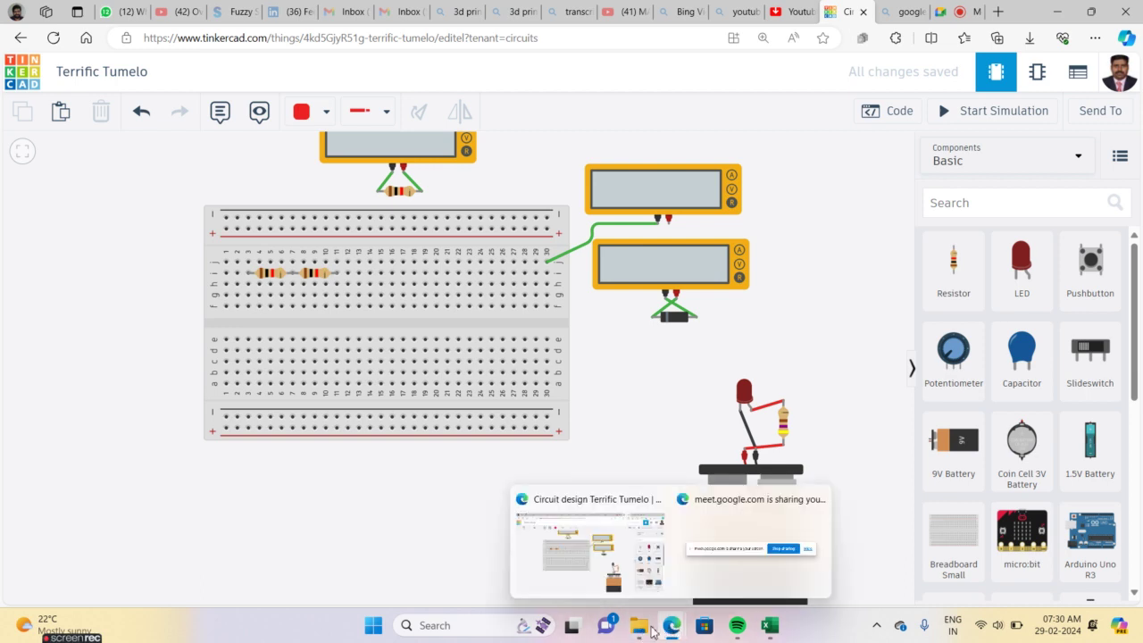
{"action": "left_click", "coordinate": [639, 625]}
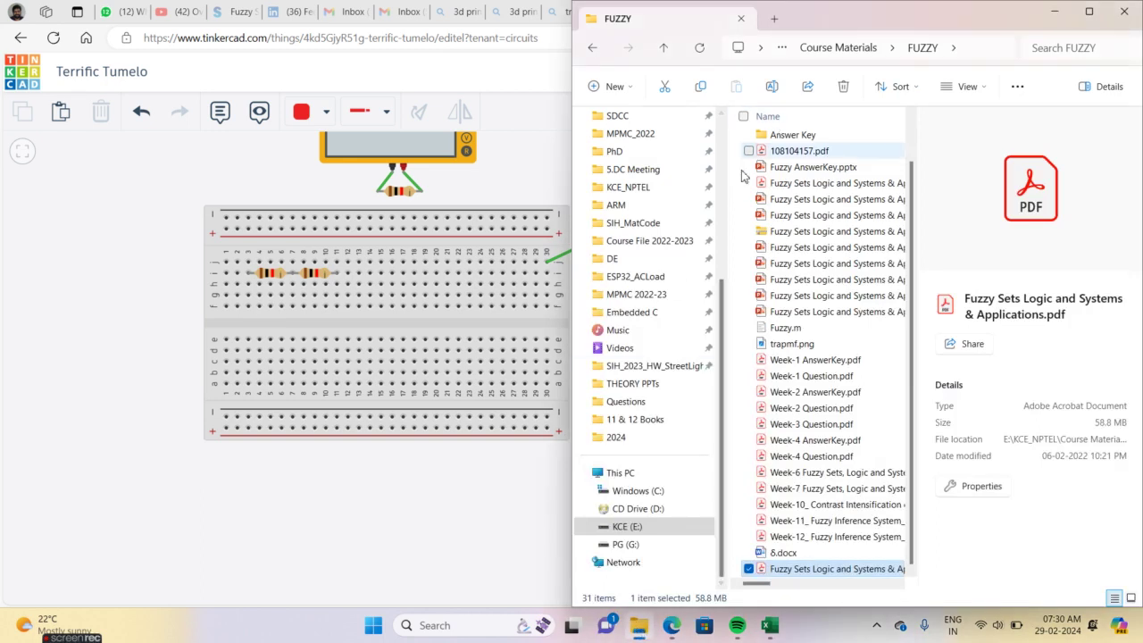
{"action": "left_click_drag", "start_coordinate": [725, 295], "coordinate": [710, 125]}
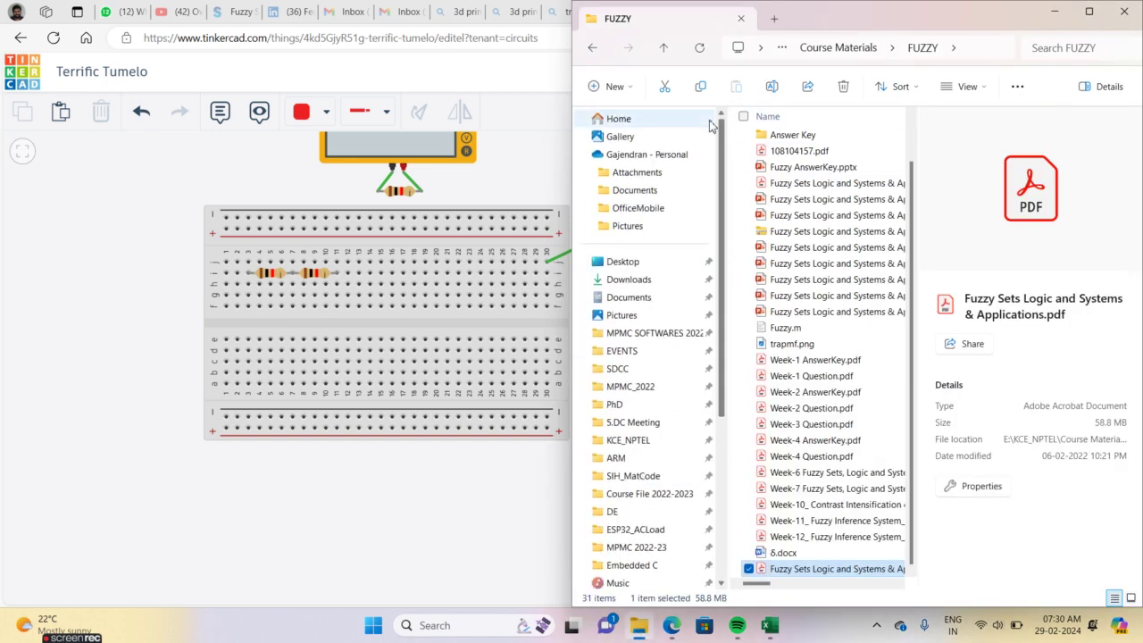
{"action": "left_click", "coordinate": [631, 279]}
{"action": "double_click", "coordinate": [781, 163]}
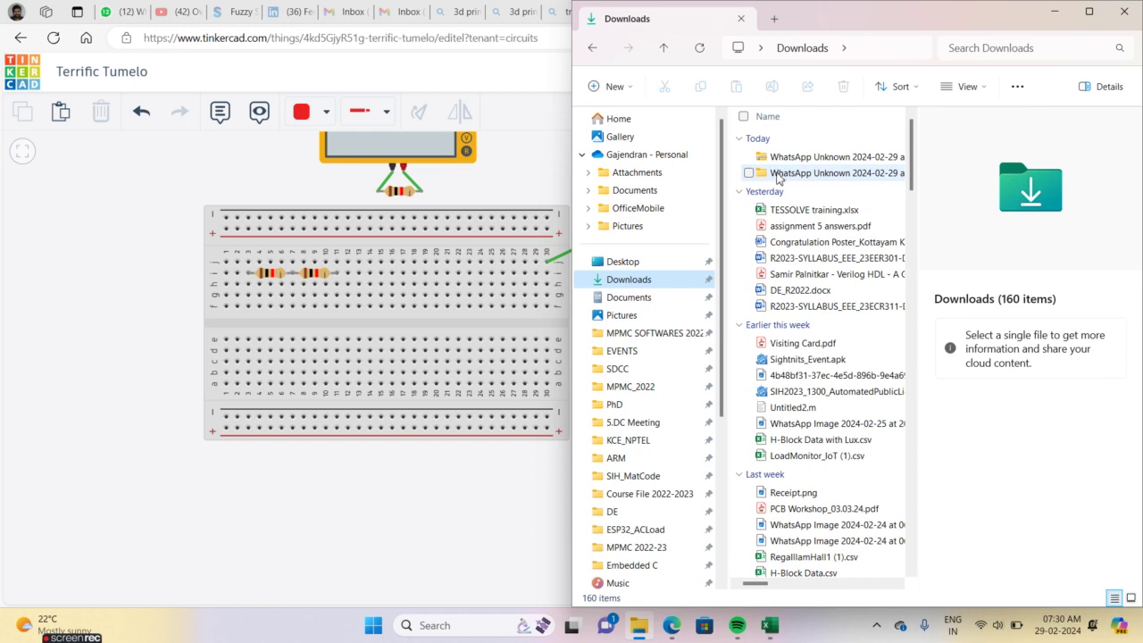
{"action": "double_click", "coordinate": [788, 161]}
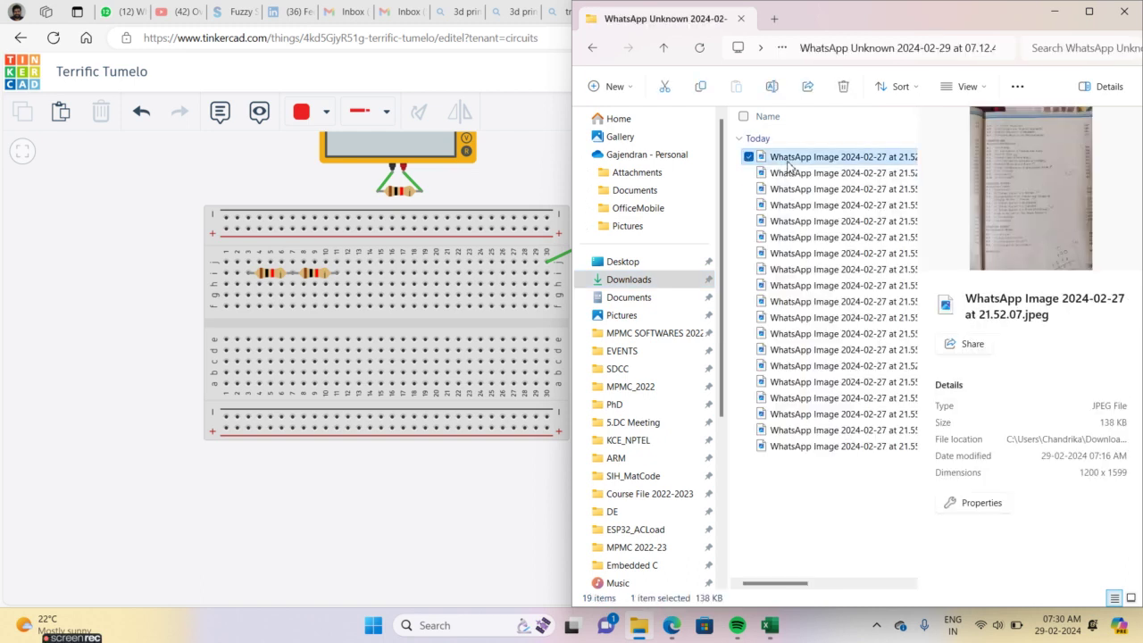
Browse to the 3.10 Combination of Resistors textbook photo, zoom in, then minimize Photos
{"action": "key", "text": "Right"}
{"action": "key", "text": "Right"}
{"action": "key", "text": "Right"}
{"action": "key", "text": "Right"}
{"action": "key", "text": "Right"}
{"action": "key", "text": "Right"}
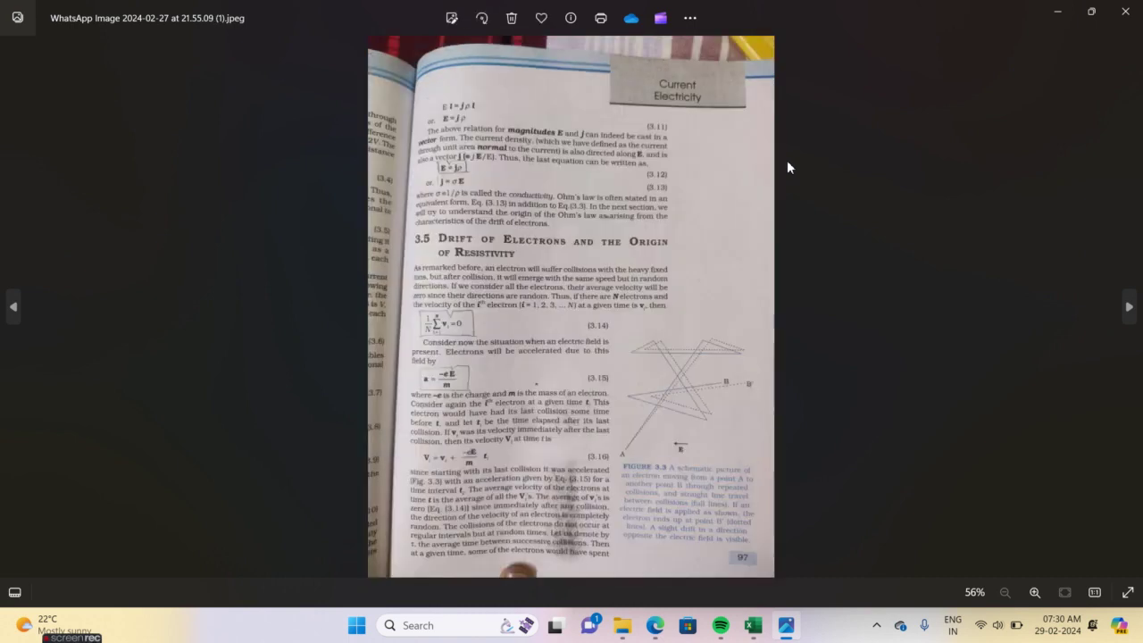
{"action": "key", "text": "Right"}
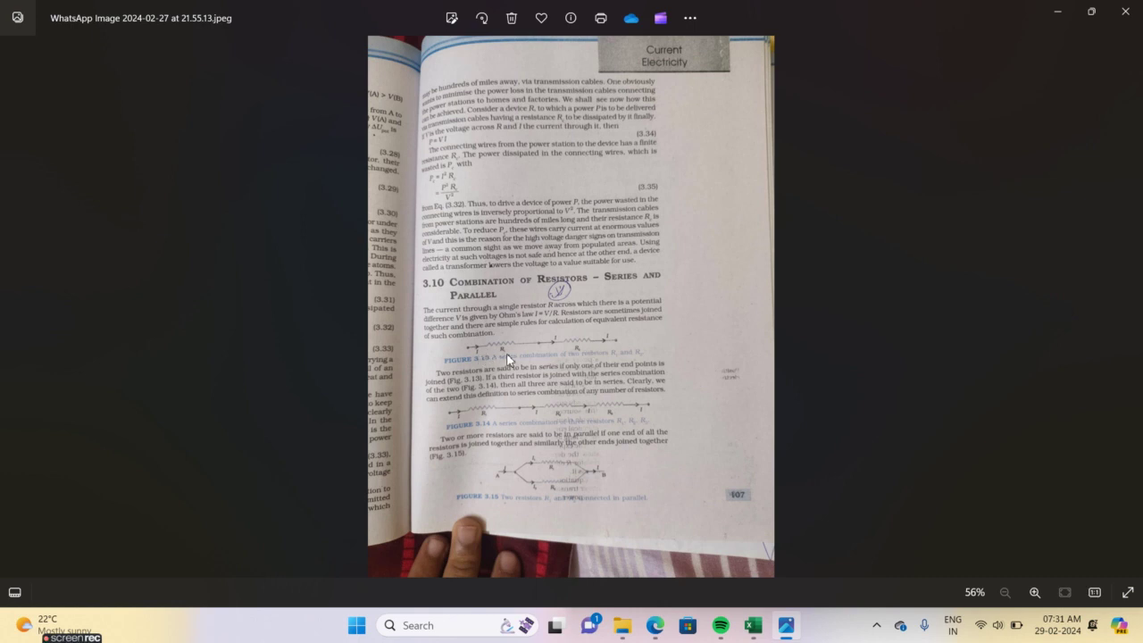
{"action": "scroll", "coordinate": [507, 359], "scroll_direction": "up", "scroll_amount": 5}
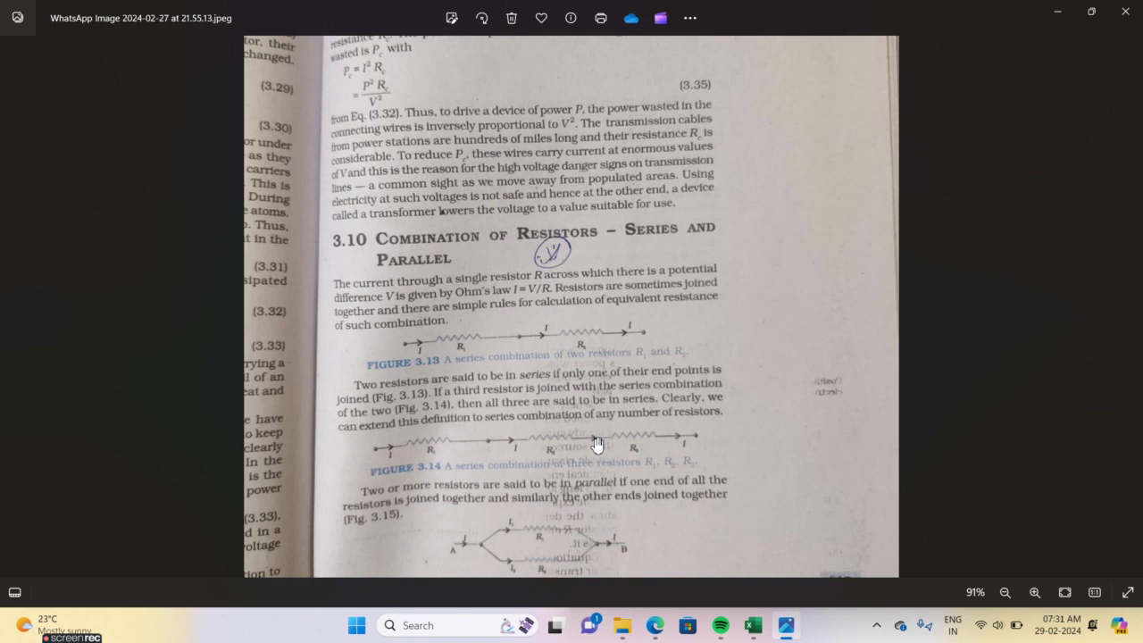
{"action": "left_click", "coordinate": [1056, 19]}
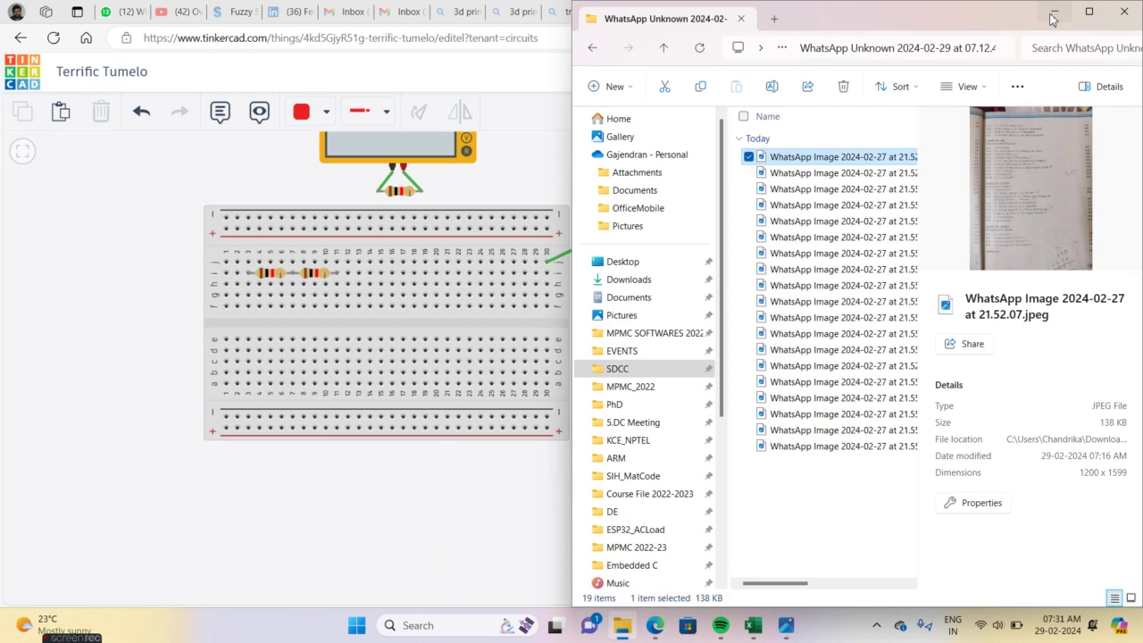
Minimize File Explorer to bring back the Terrific Tumelo circuit design
{"action": "left_click", "coordinate": [1056, 13]}
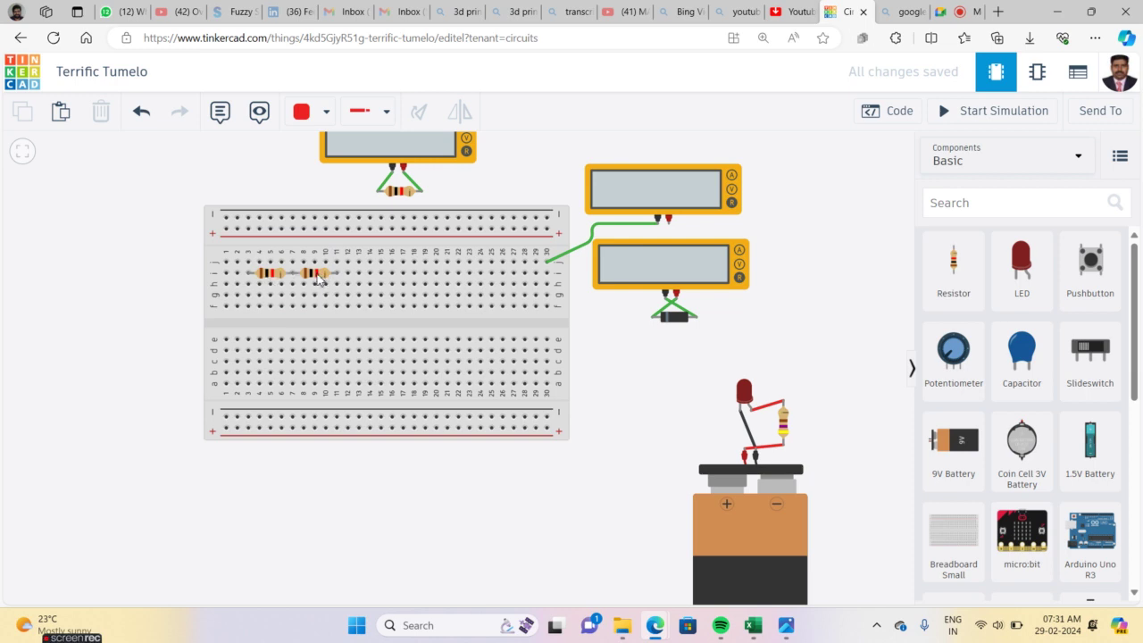
Move both resistors off the breadboard and join them end to end in series
{"action": "left_click_drag", "start_coordinate": [272, 273], "coordinate": [244, 484]}
{"action": "left_click_drag", "start_coordinate": [312, 276], "coordinate": [288, 492]}
{"action": "left_click", "coordinate": [331, 508]}
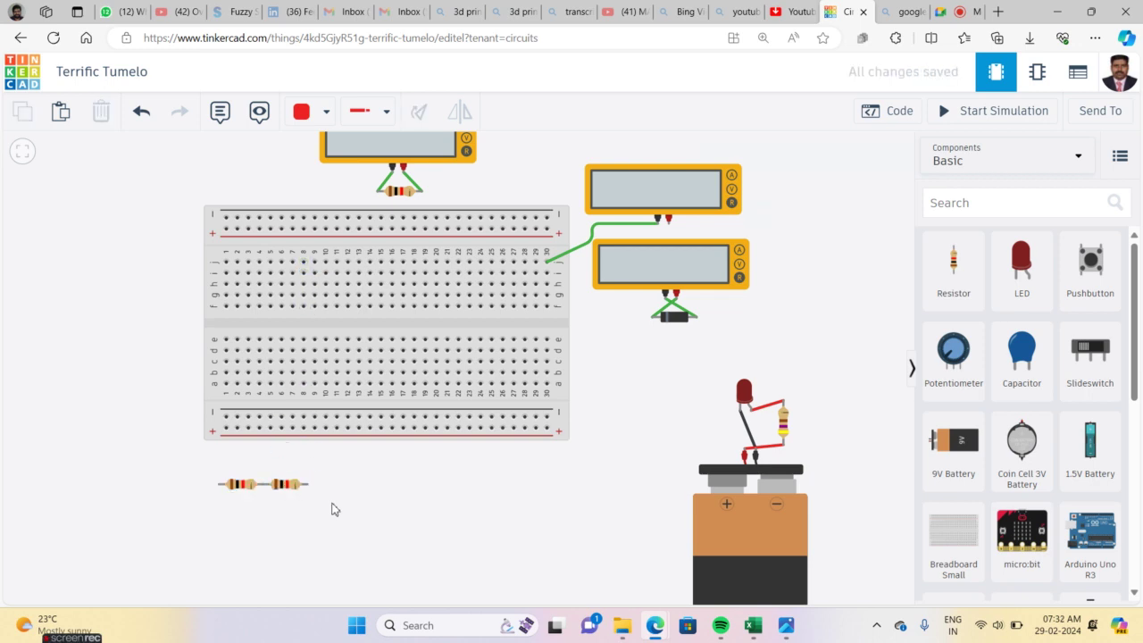
{"action": "scroll", "coordinate": [332, 509], "scroll_direction": "up", "scroll_amount": 4}
{"action": "left_click_drag", "start_coordinate": [319, 494], "coordinate": [500, 272]}
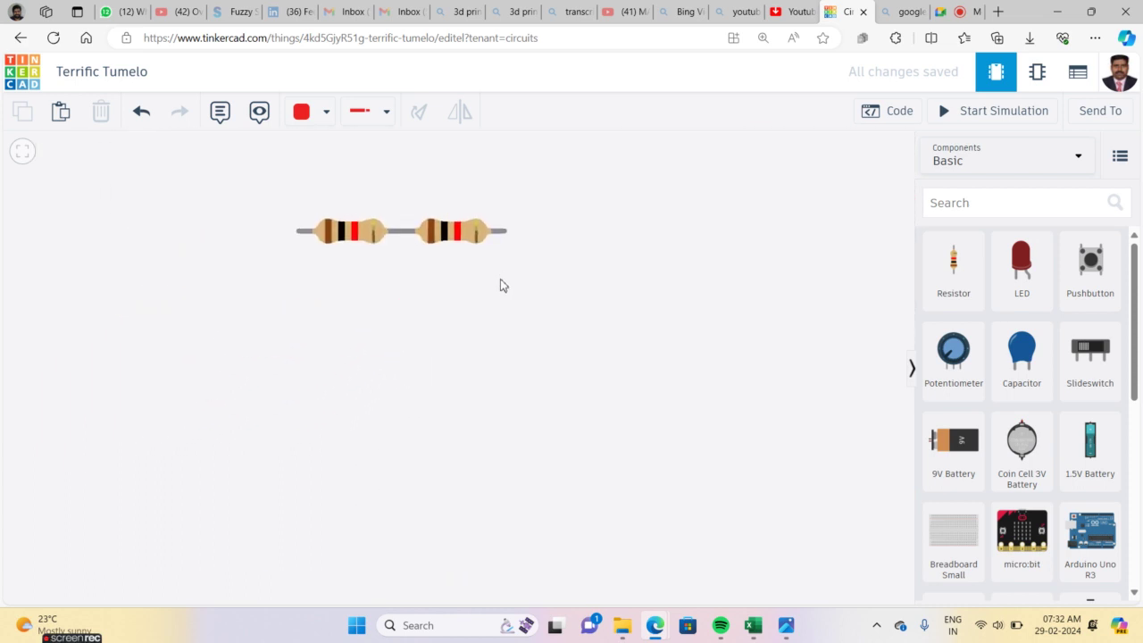
{"action": "left_click_drag", "start_coordinate": [651, 214], "coordinate": [558, 582]}
{"action": "left_click_drag", "start_coordinate": [102, 223], "coordinate": [122, 587]}
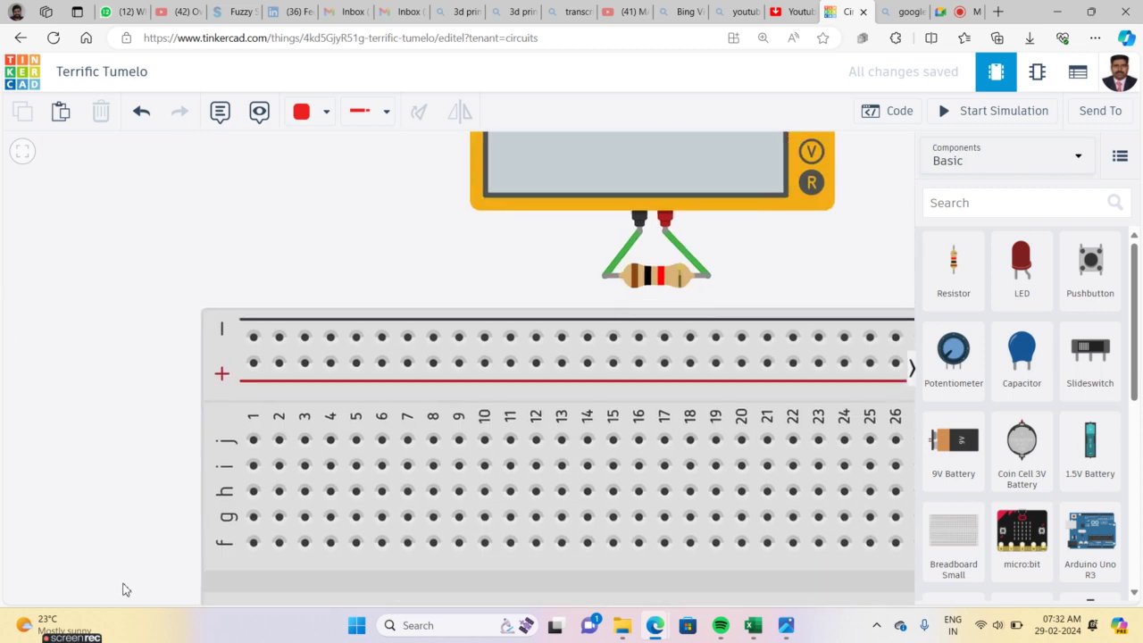
Paste a copy of the resistance multimeter and place it above the series resistors
{"action": "left_click", "coordinate": [631, 175]}
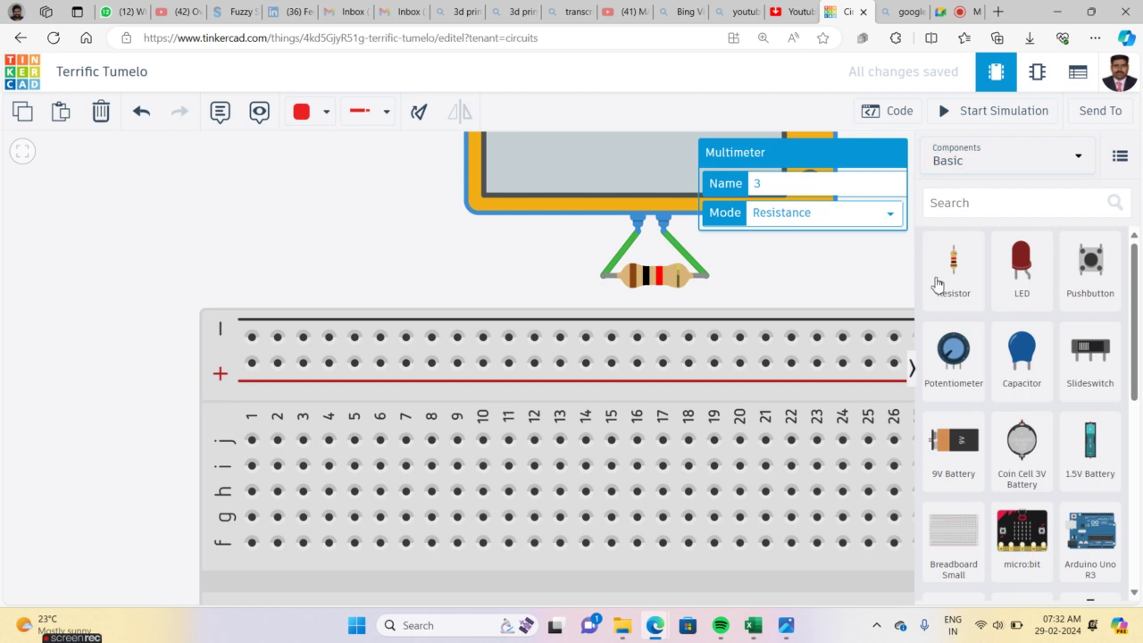
{"action": "scroll", "coordinate": [1137, 270], "scroll_direction": "down", "scroll_amount": 3}
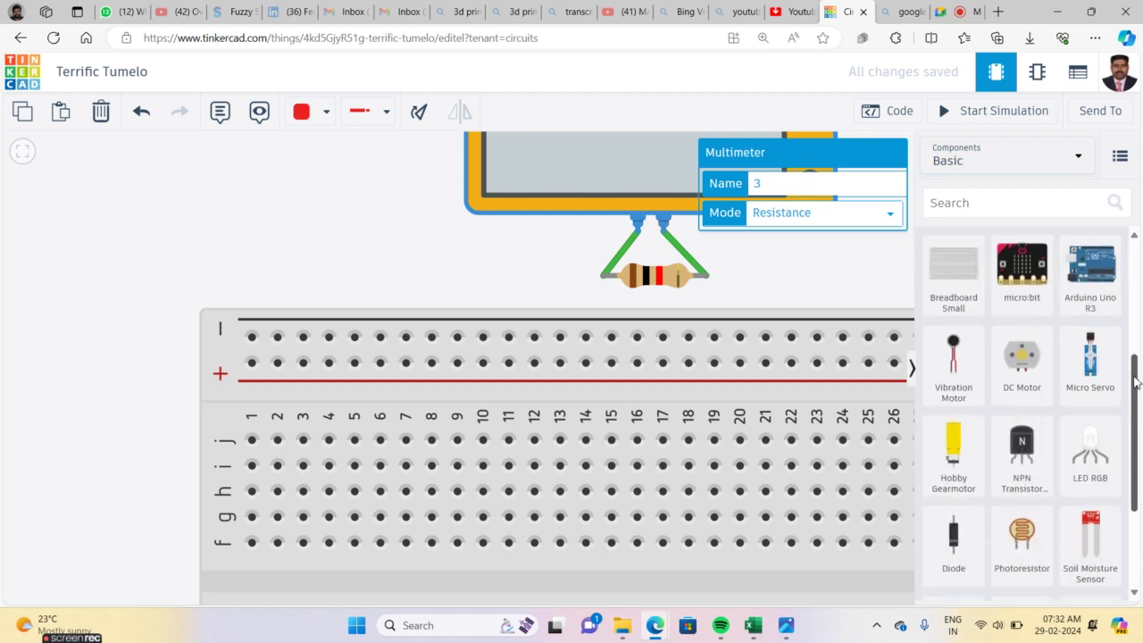
{"action": "left_click", "coordinate": [806, 244]}
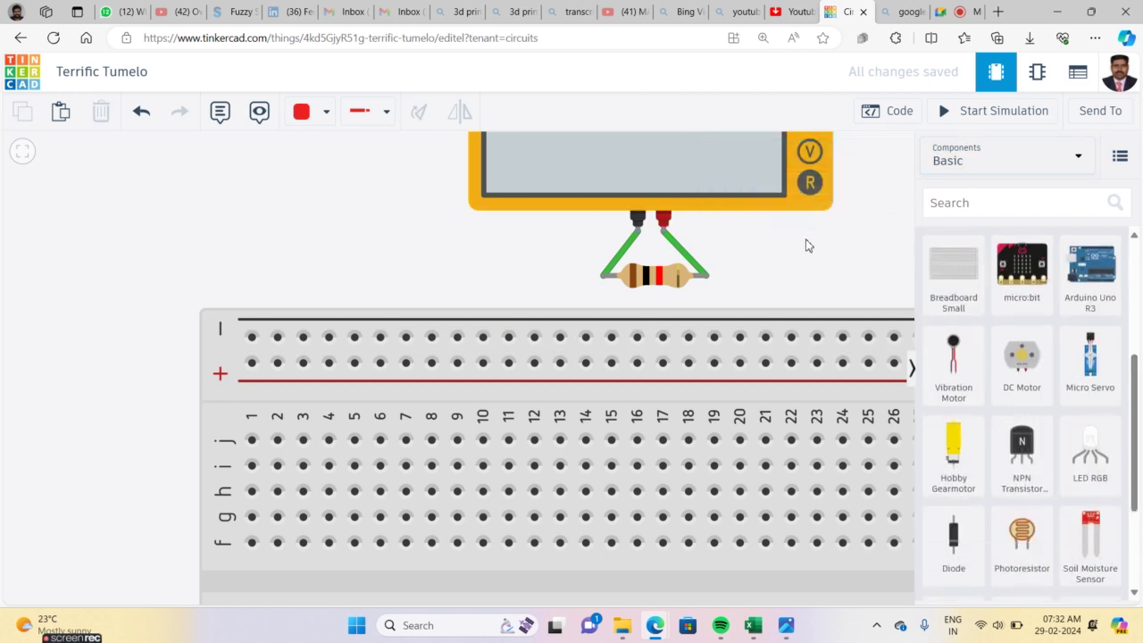
{"action": "left_click", "coordinate": [24, 151]}
{"action": "scroll", "coordinate": [366, 413], "scroll_direction": "up", "scroll_amount": 5}
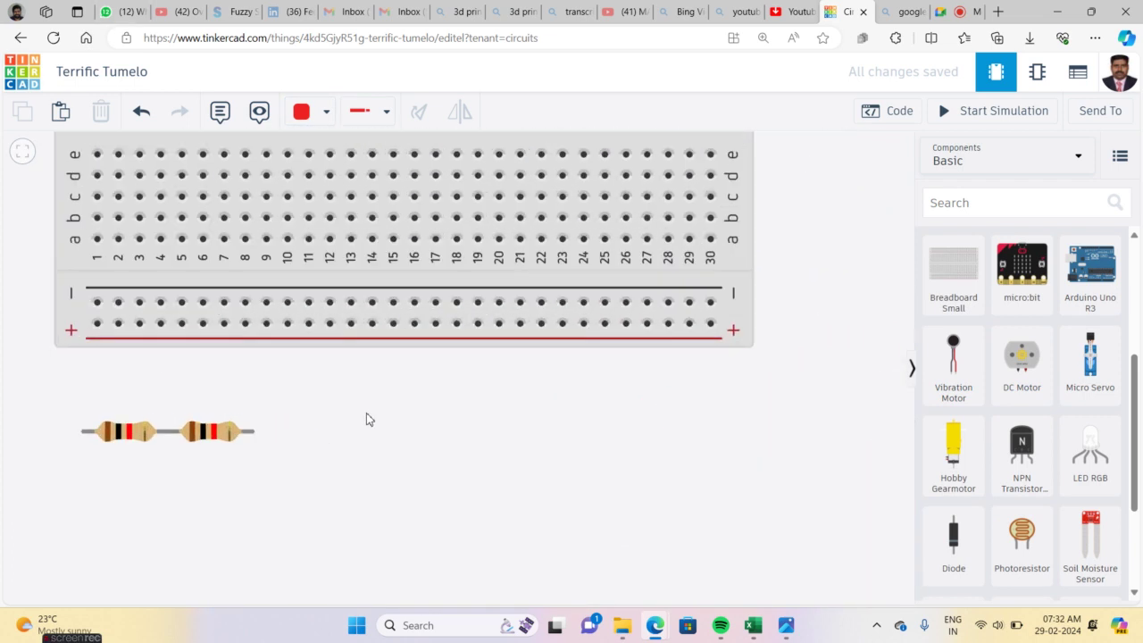
{"action": "key", "text": "ctrl+v"}
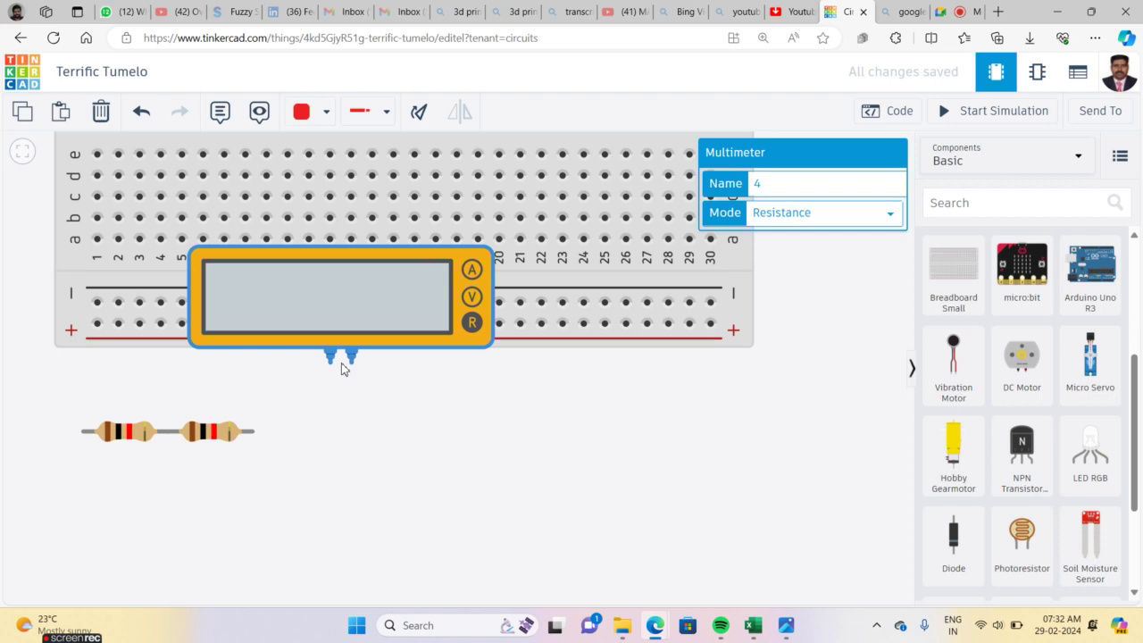
{"action": "left_click_drag", "start_coordinate": [357, 305], "coordinate": [195, 339]}
{"action": "left_click", "coordinate": [361, 398]}
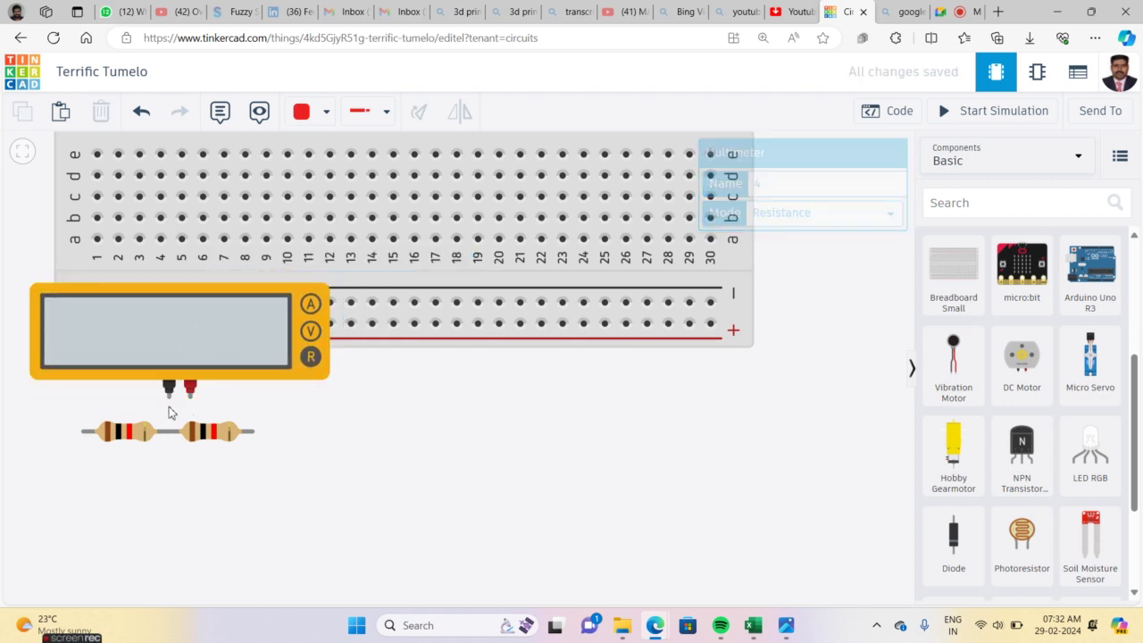
Wire the meter's probes to the outer resistor leads and run the simulation, reading 2.00 kΩ
{"action": "left_click", "coordinate": [82, 433]}
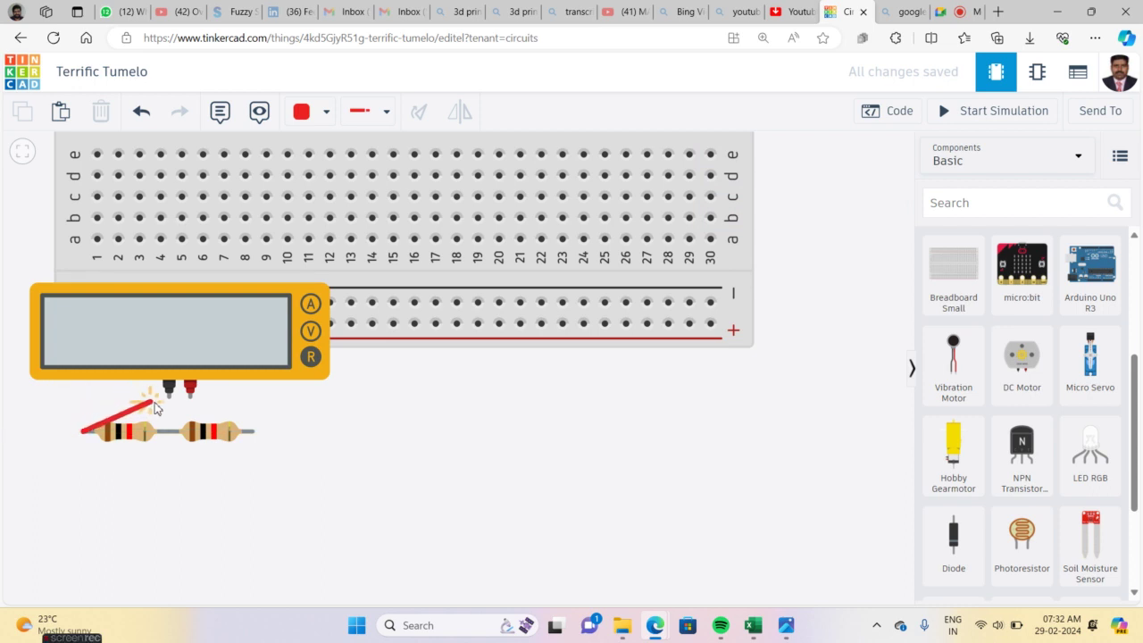
{"action": "left_click", "coordinate": [193, 404]}
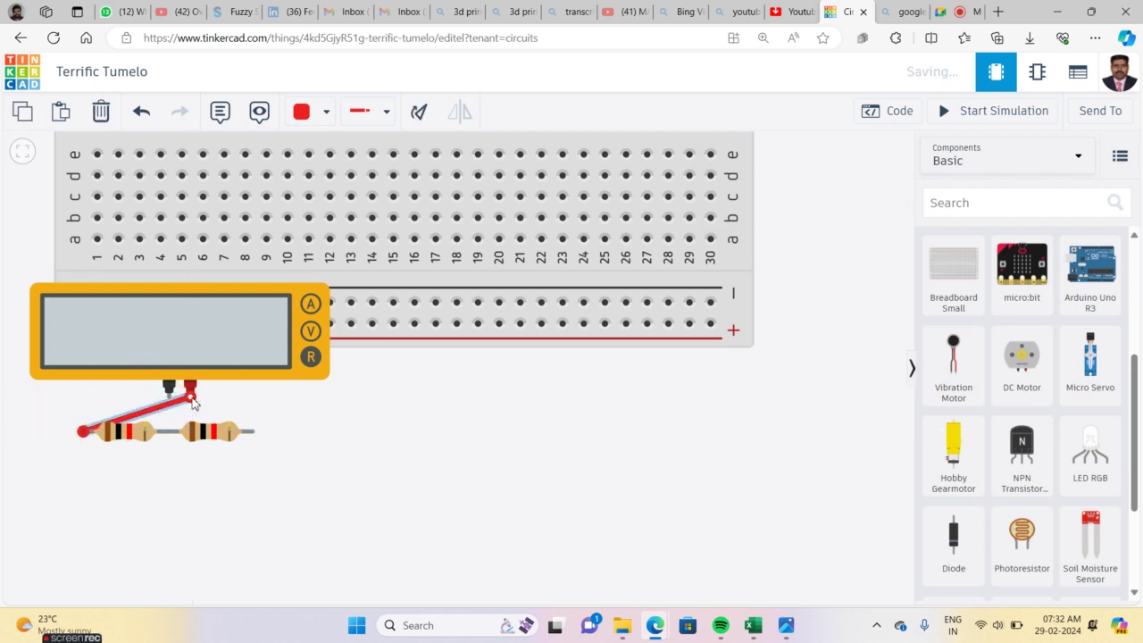
{"action": "left_click", "coordinate": [169, 391]}
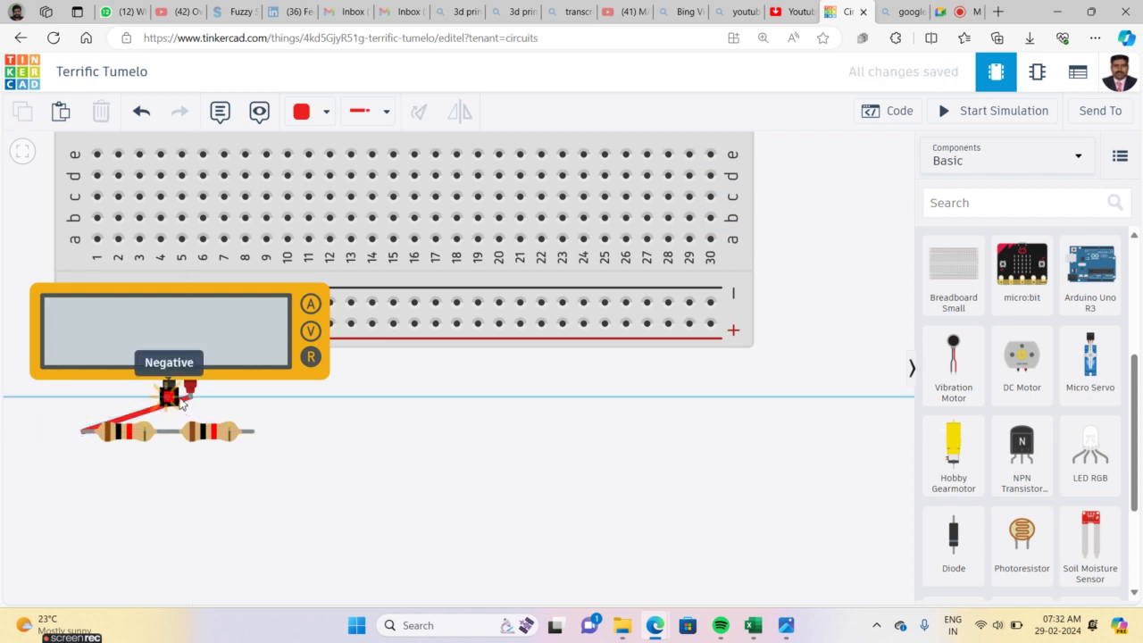
{"action": "left_click", "coordinate": [254, 433]}
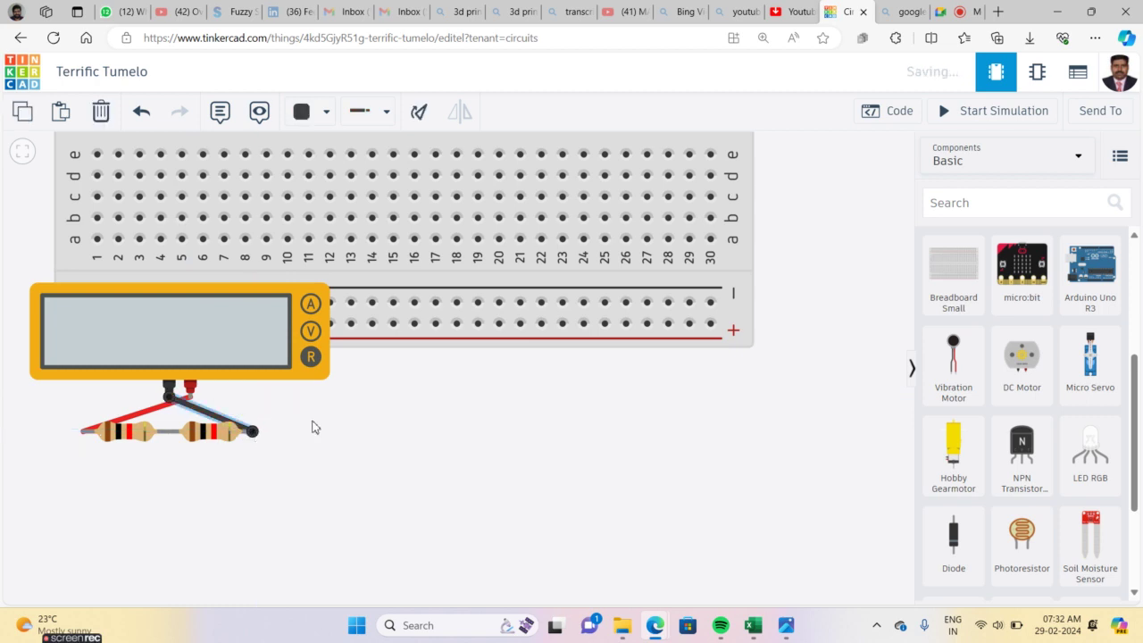
{"action": "left_click", "coordinate": [355, 431]}
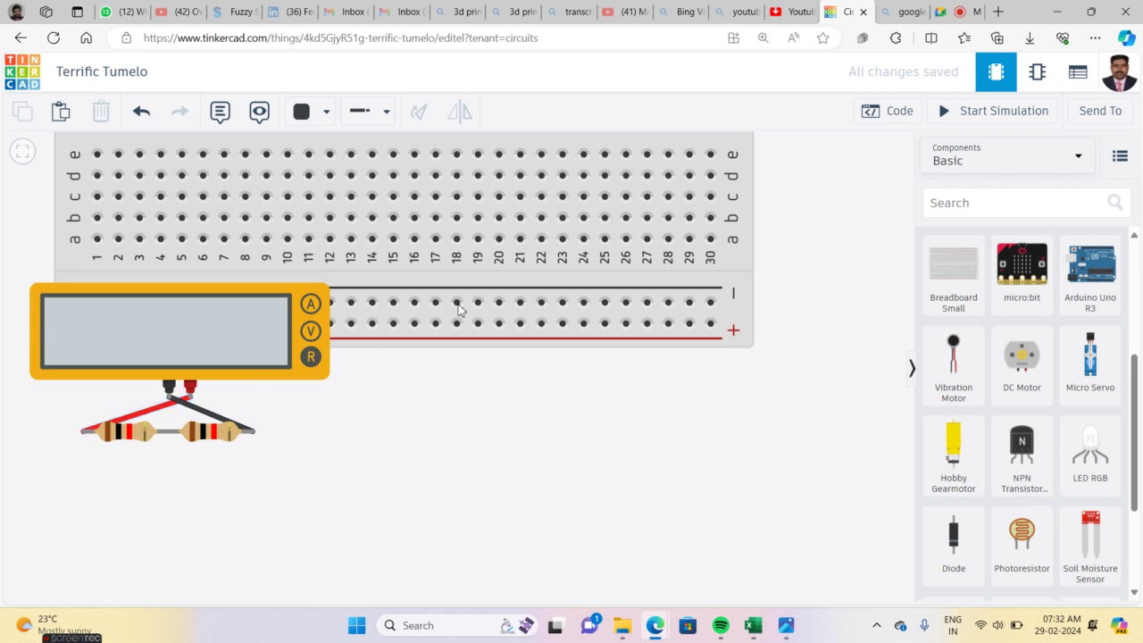
{"action": "left_click", "coordinate": [1004, 112]}
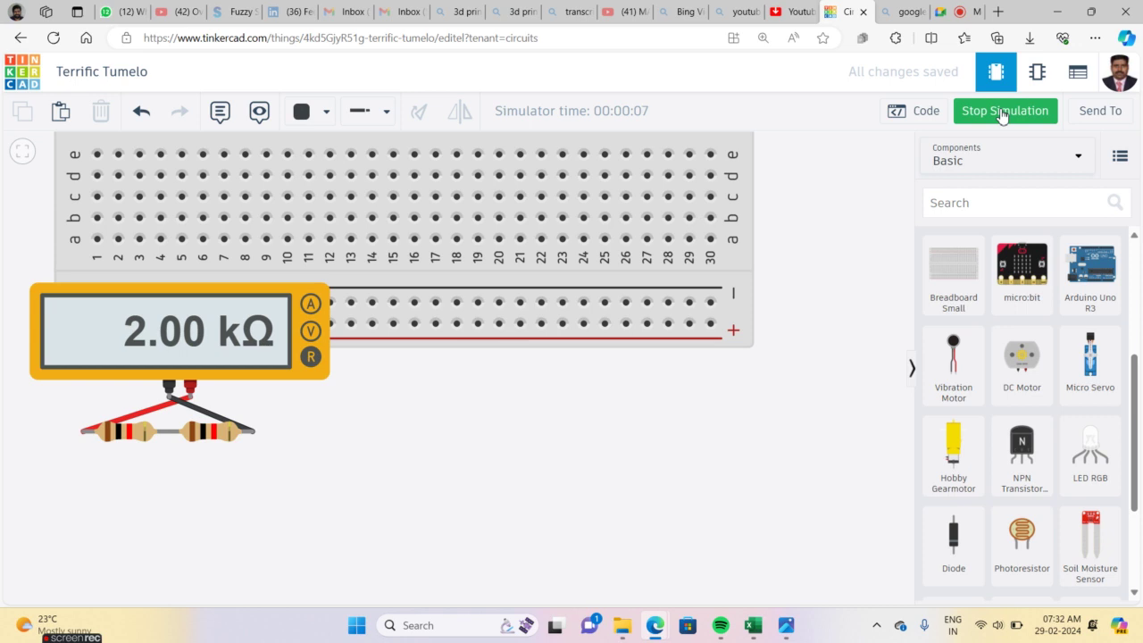
Stop the simulation after the 2.00 kΩ reading and select the left resistor
{"action": "left_click", "coordinate": [1004, 111]}
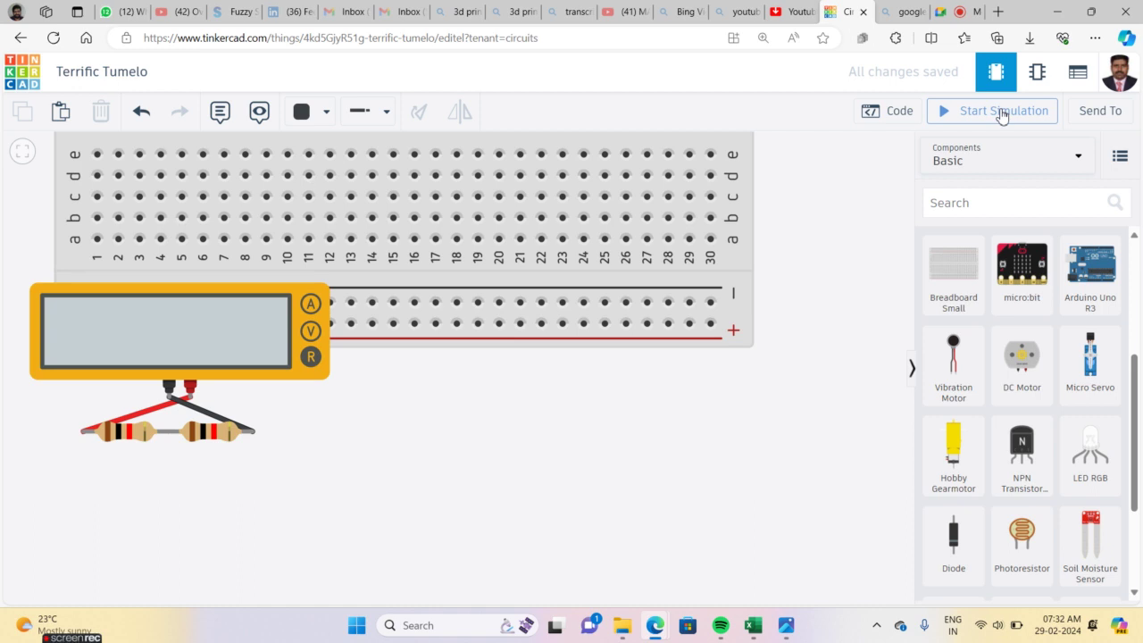
{"action": "left_click", "coordinate": [124, 436]}
Copy the left 1 kΩ resistor and paste two copies onto empty canvas on the right
{"action": "key", "text": "ctrl+c"}
{"action": "key", "text": "ctrl+v"}
{"action": "left_click_drag", "start_coordinate": [169, 432], "coordinate": [565, 481]}
{"action": "key", "text": "ctrl+v"}
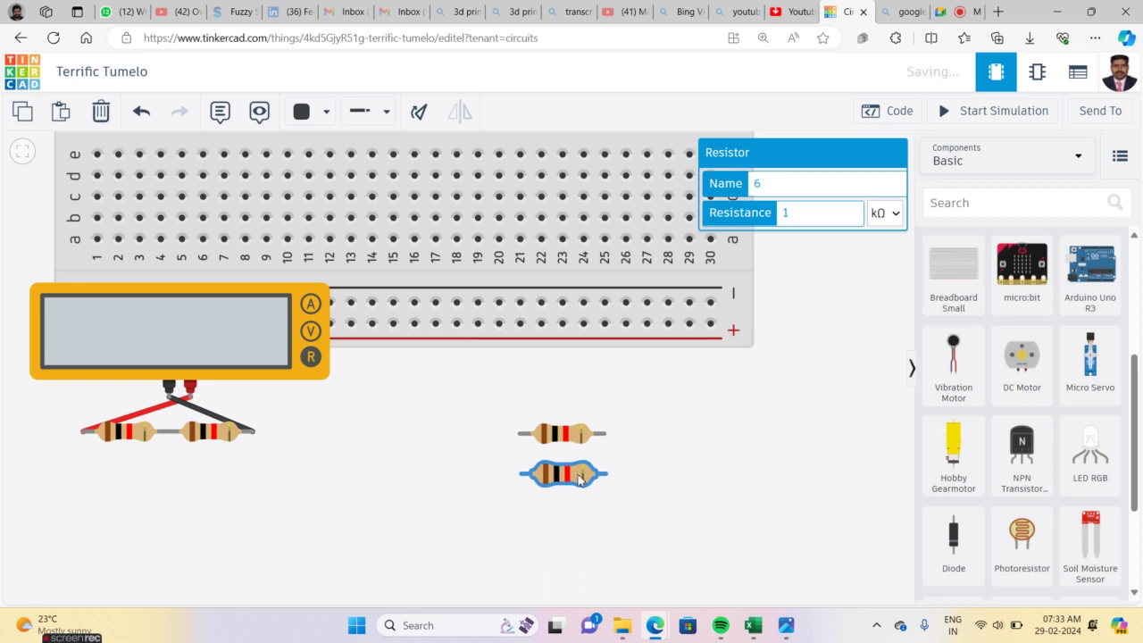
{"action": "left_click", "coordinate": [664, 472]}
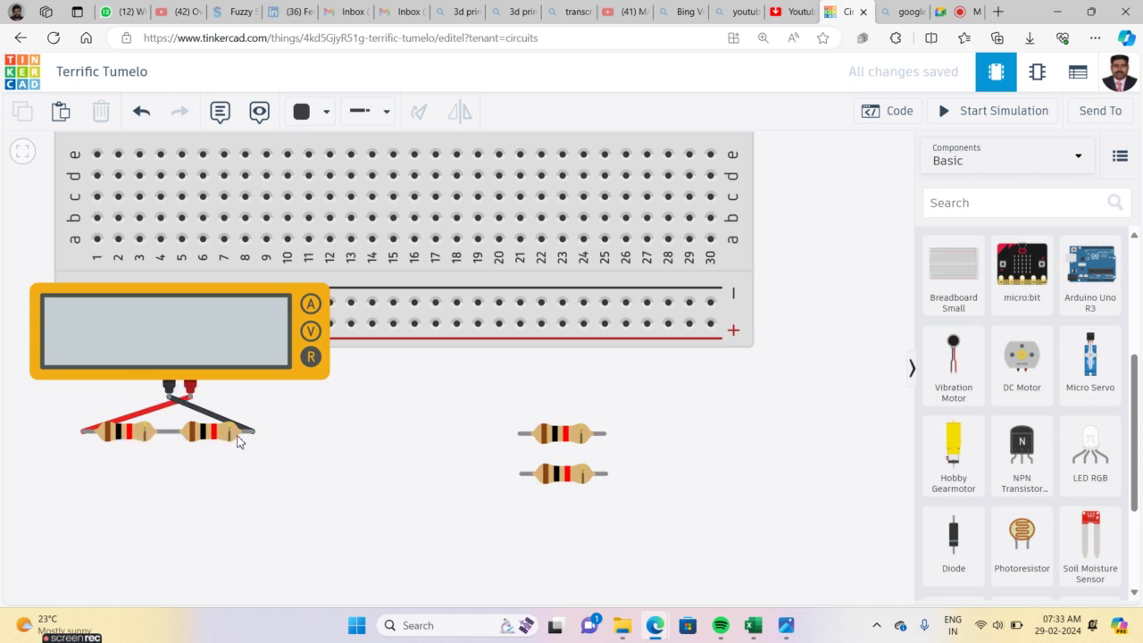
{"action": "scroll", "coordinate": [141, 468], "scroll_direction": "up", "scroll_amount": 5}
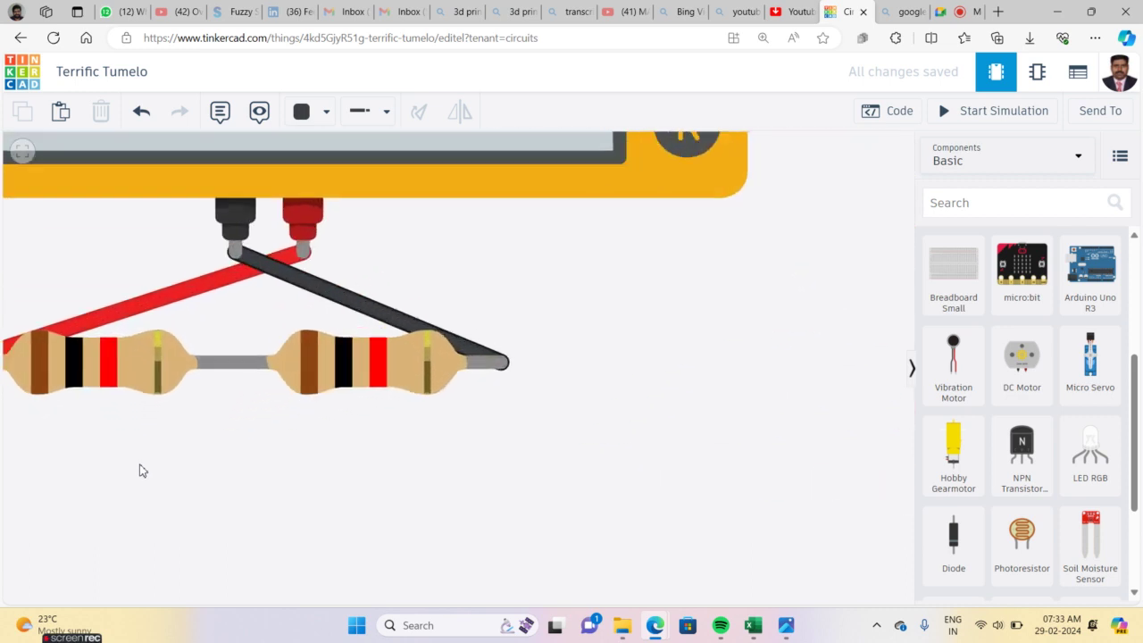
{"action": "left_click_drag", "start_coordinate": [166, 458], "coordinate": [280, 485]}
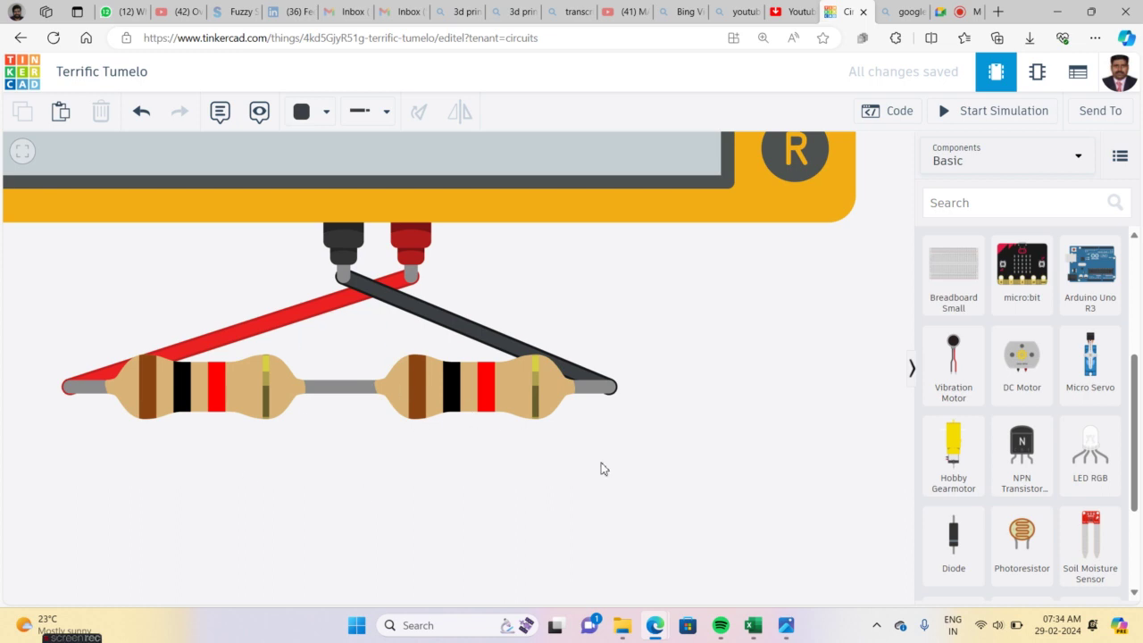
{"action": "left_click_drag", "start_coordinate": [780, 492], "coordinate": [332, 466]}
Centre the two spare resistors and wire their left leads together
{"action": "left_click_drag", "start_coordinate": [429, 476], "coordinate": [105, 433]}
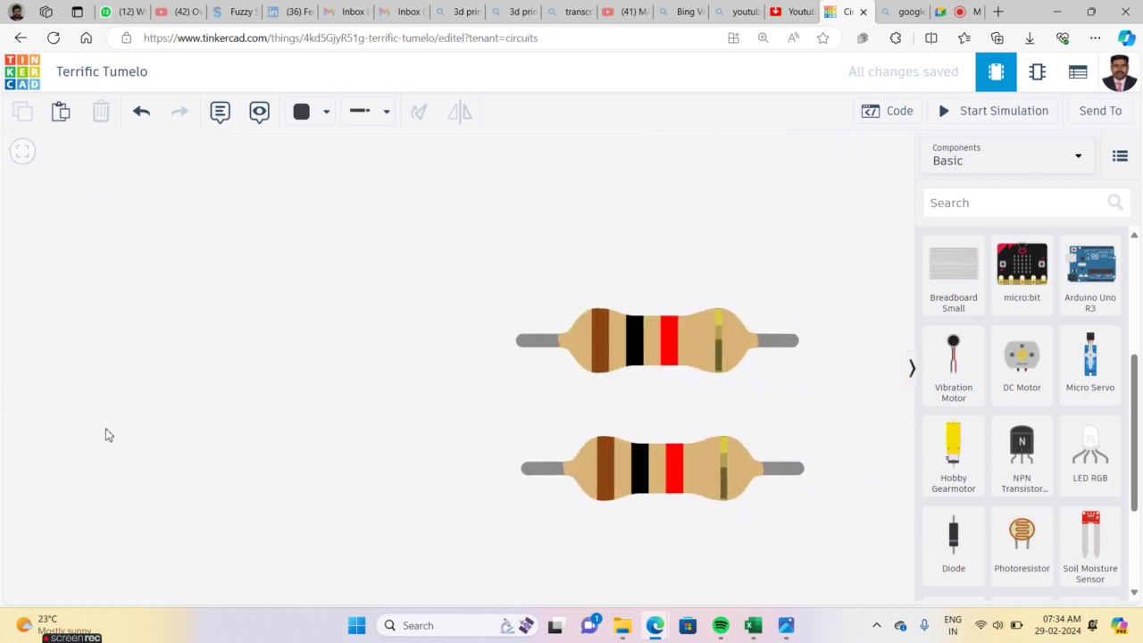
{"action": "left_click_drag", "start_coordinate": [315, 380], "coordinate": [192, 396]}
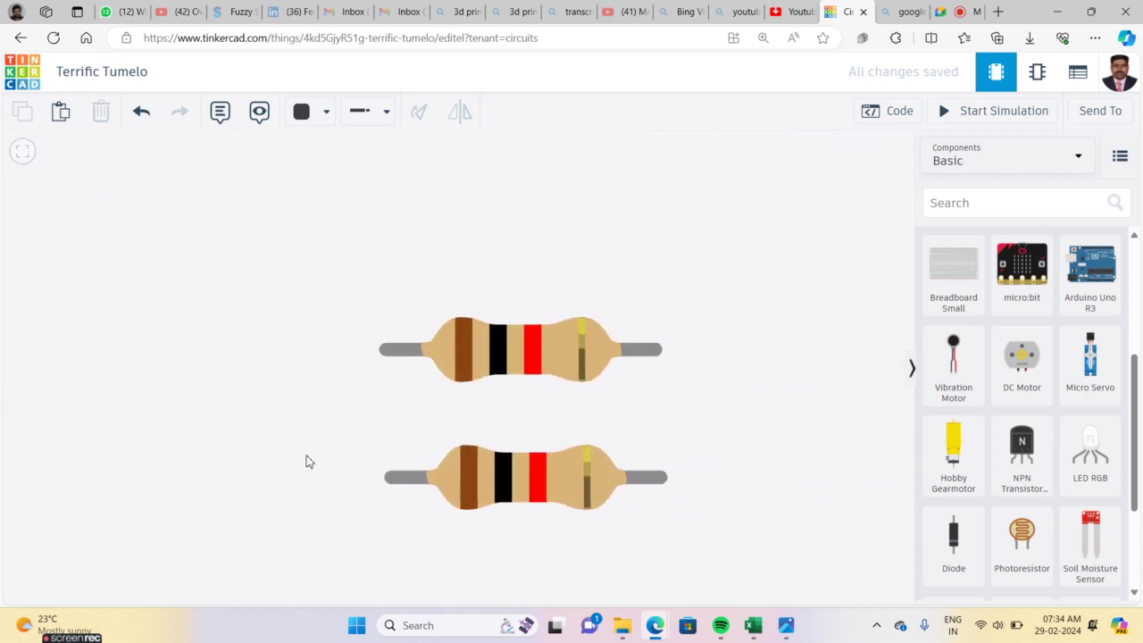
{"action": "left_click", "coordinate": [491, 484]}
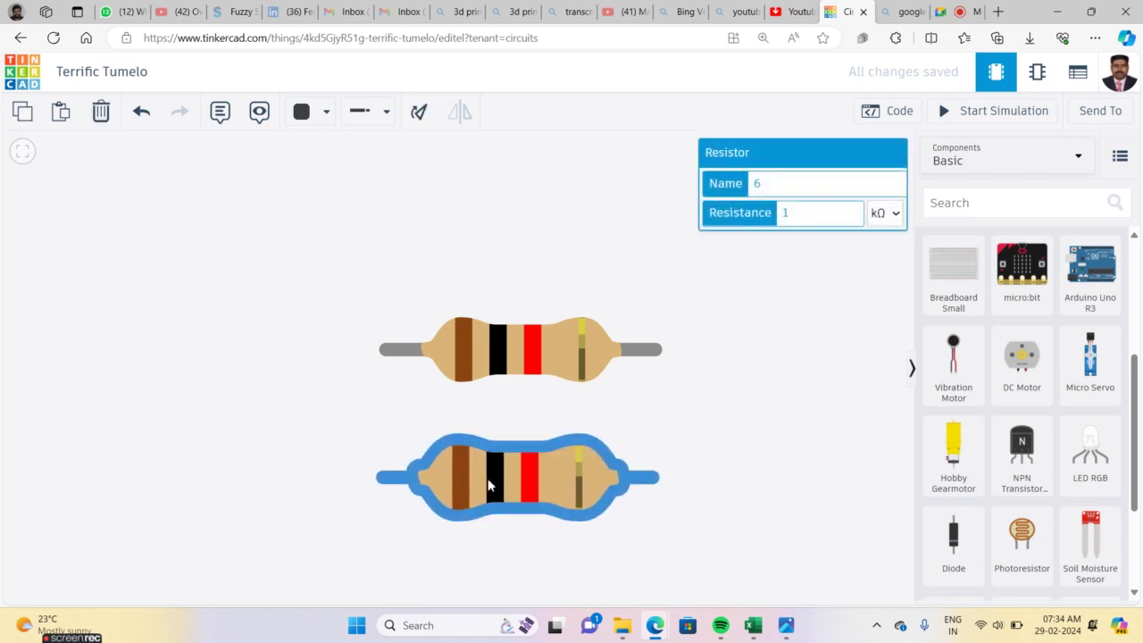
{"action": "left_click", "coordinate": [373, 533]}
{"action": "left_click", "coordinate": [376, 478]}
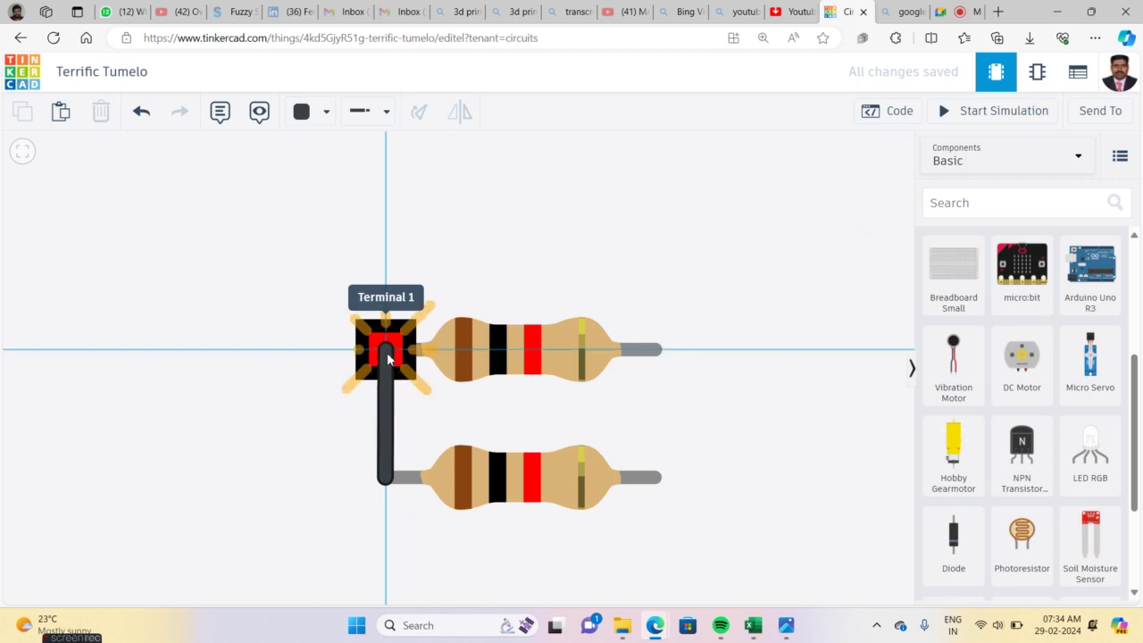
{"action": "left_click", "coordinate": [387, 351]}
Wire the resistors' right leads together, recolour that wire, and undo an accidental paste
{"action": "left_click", "coordinate": [664, 356]}
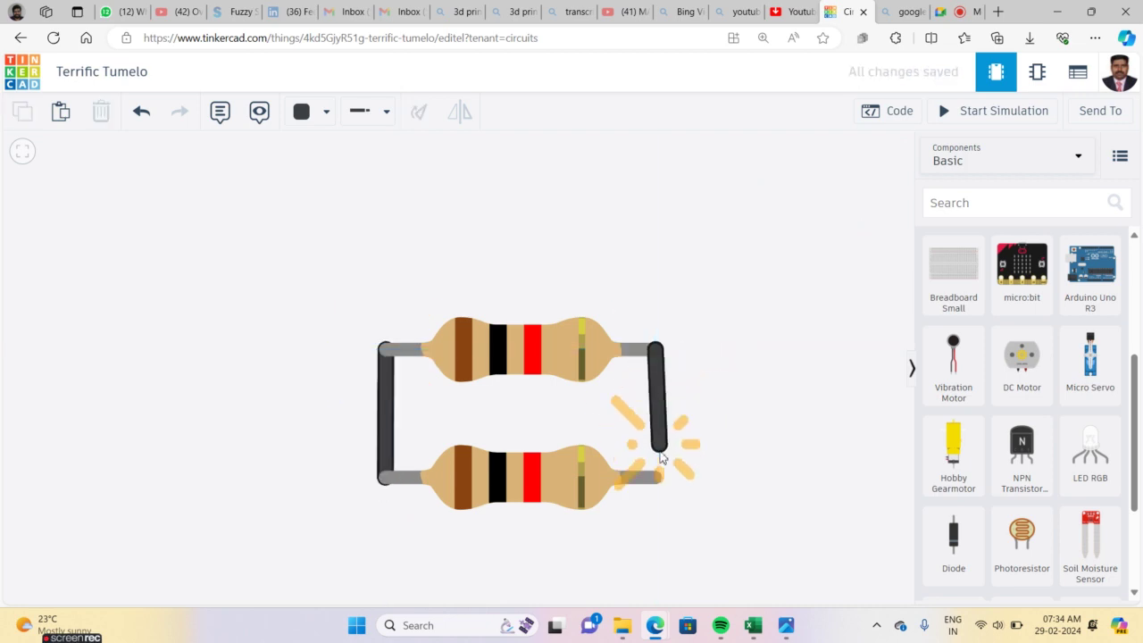
{"action": "left_click", "coordinate": [656, 478]}
{"action": "key", "text": "2"}
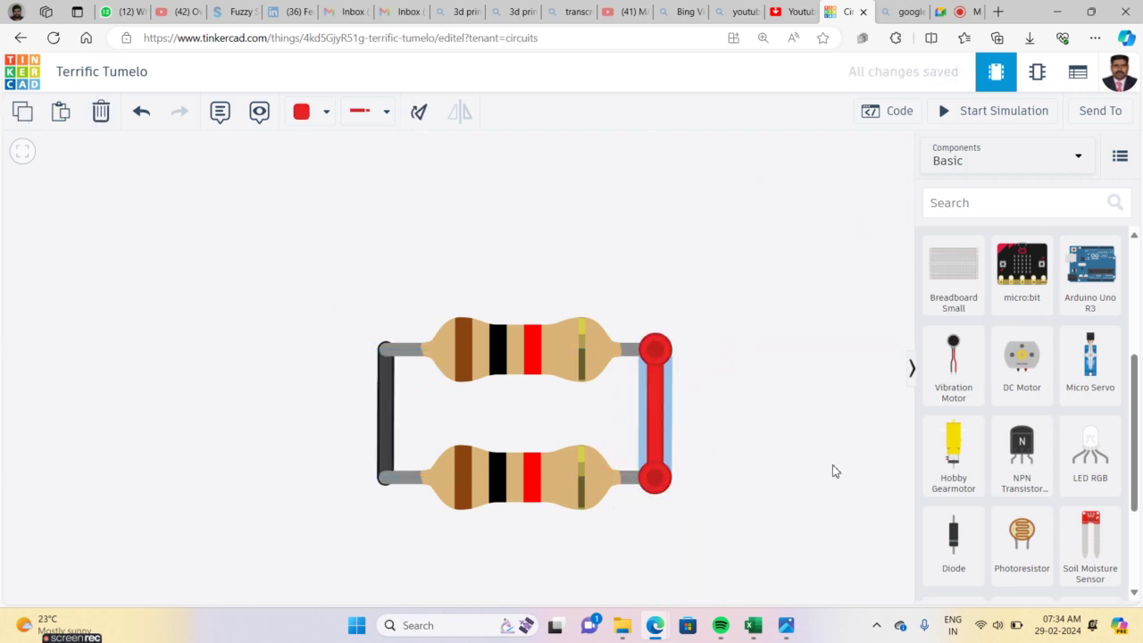
{"action": "left_click", "coordinate": [832, 471]}
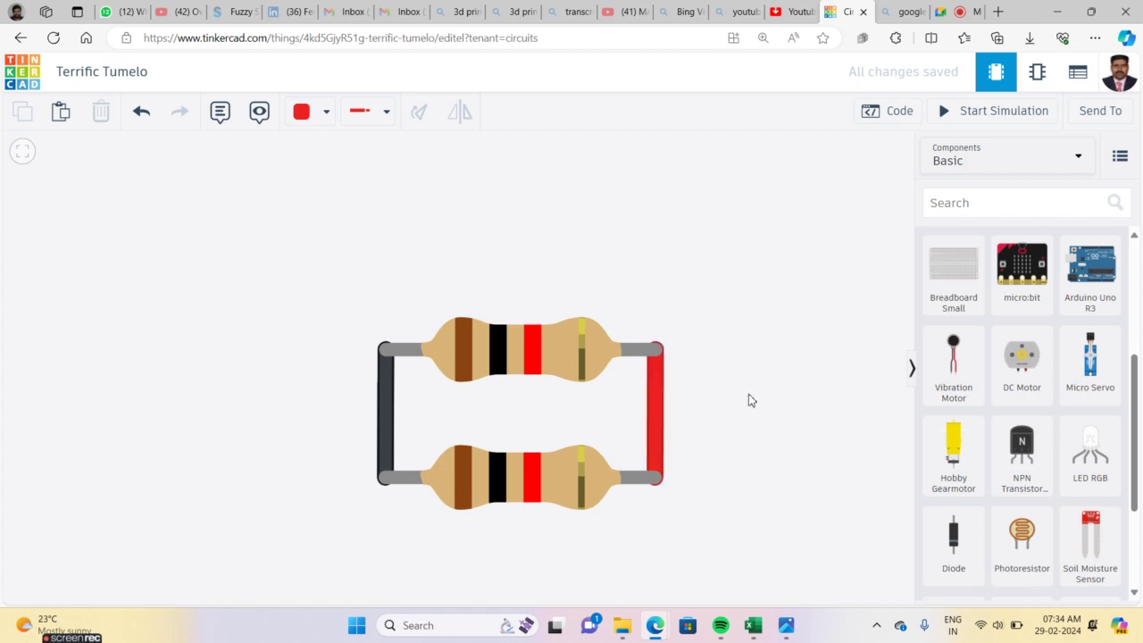
{"action": "key", "text": "ctrl+v"}
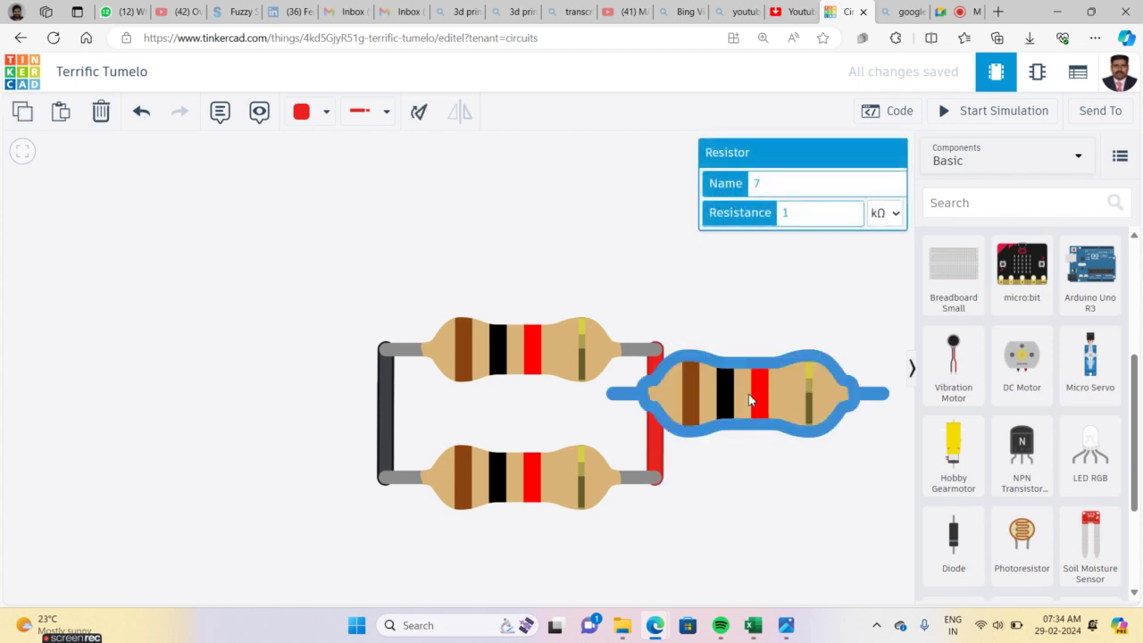
{"action": "key", "text": "ctrl+z"}
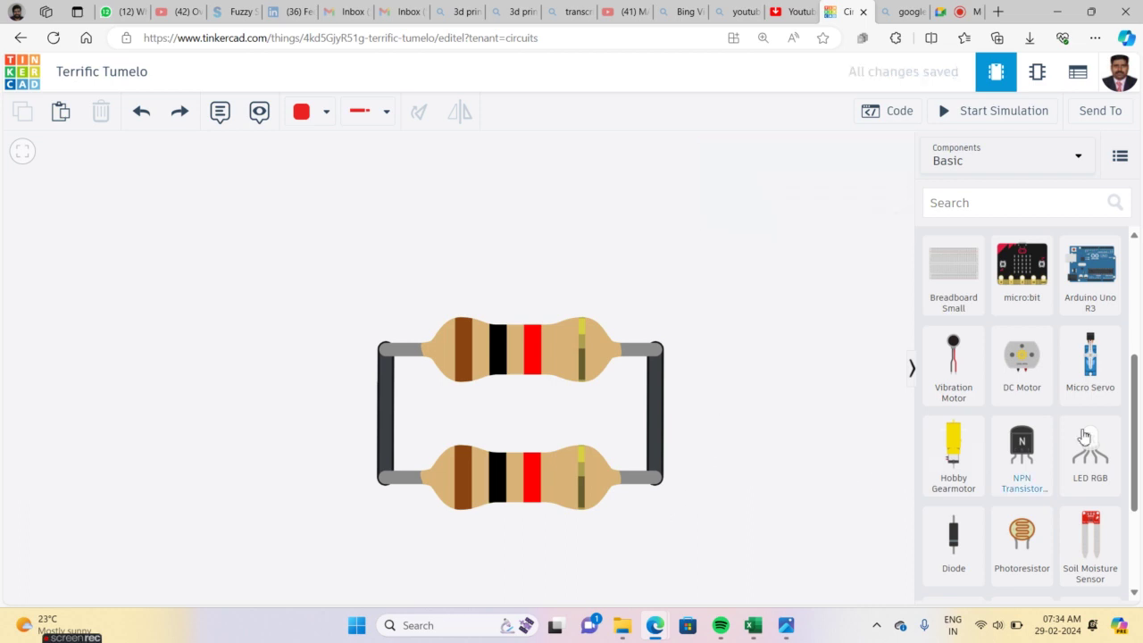
{"action": "left_click_drag", "start_coordinate": [1136, 417], "coordinate": [1122, 531]}
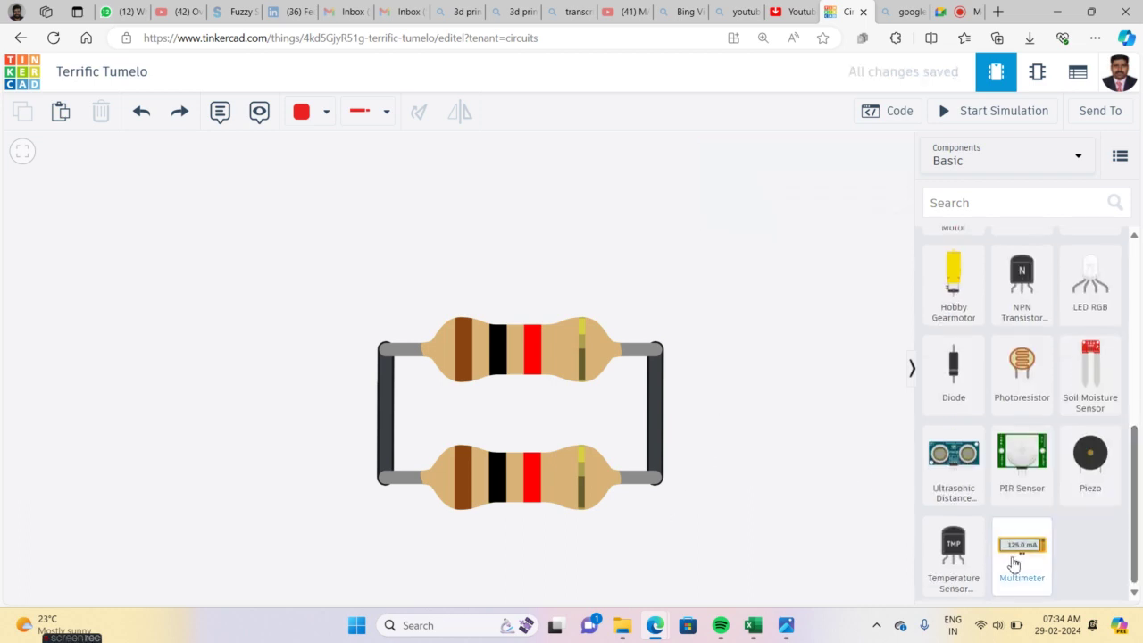
Add a multimeter above the parallel resistors and set its mode to Resistance
{"action": "left_click", "coordinate": [1019, 555]}
{"action": "left_click", "coordinate": [453, 306]}
{"action": "scroll", "coordinate": [471, 294], "scroll_direction": "down", "scroll_amount": 3}
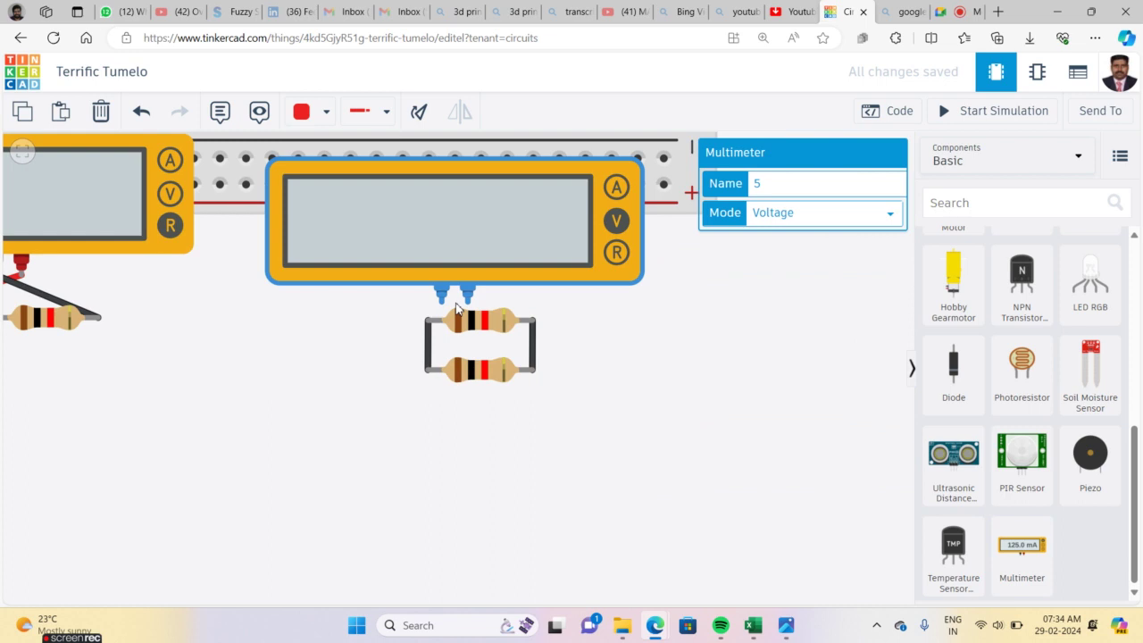
{"action": "left_click_drag", "start_coordinate": [522, 241], "coordinate": [509, 241]}
{"action": "left_click", "coordinate": [779, 214]}
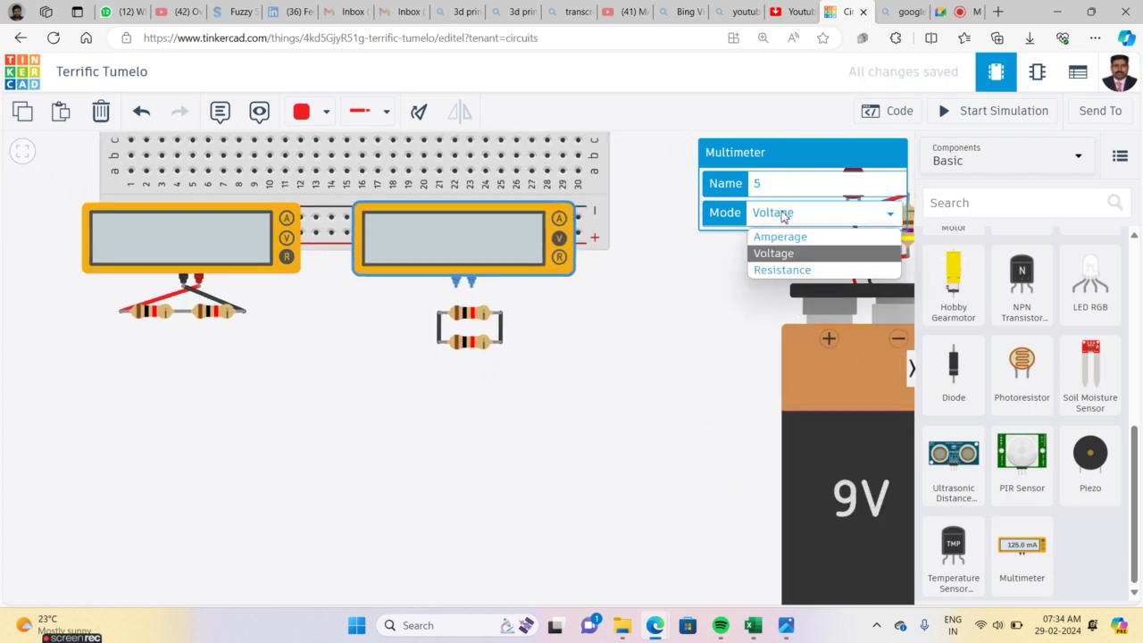
{"action": "left_click", "coordinate": [782, 271]}
{"action": "left_click", "coordinate": [647, 317]}
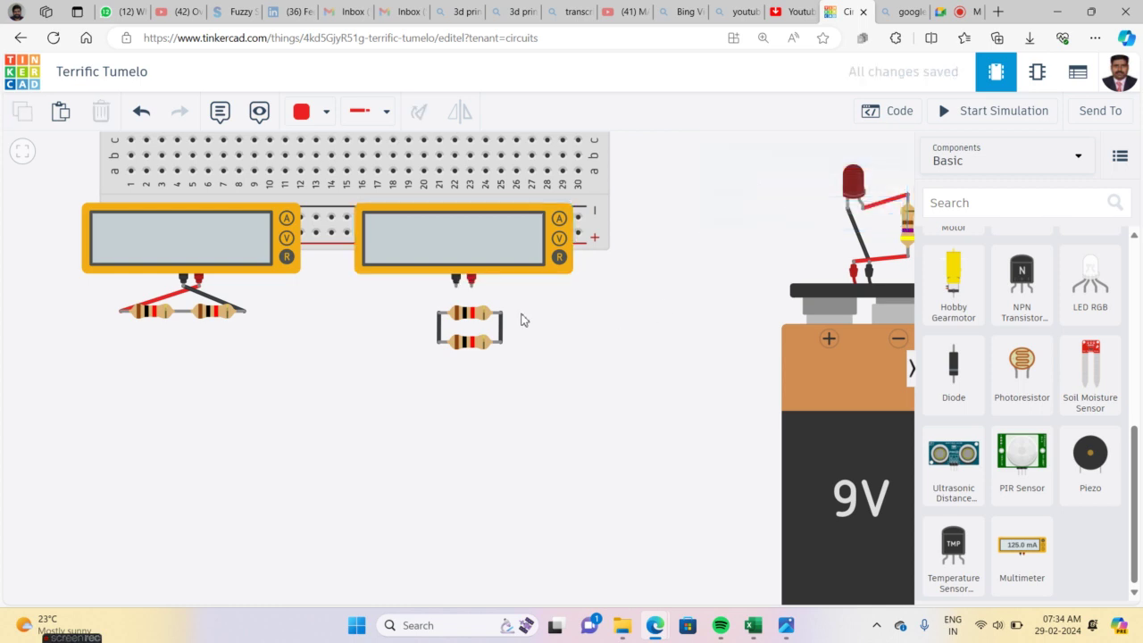
Wire the meter's positive lead to the resistors' right end and the black negative lead to the left end
{"action": "left_click", "coordinate": [501, 333]}
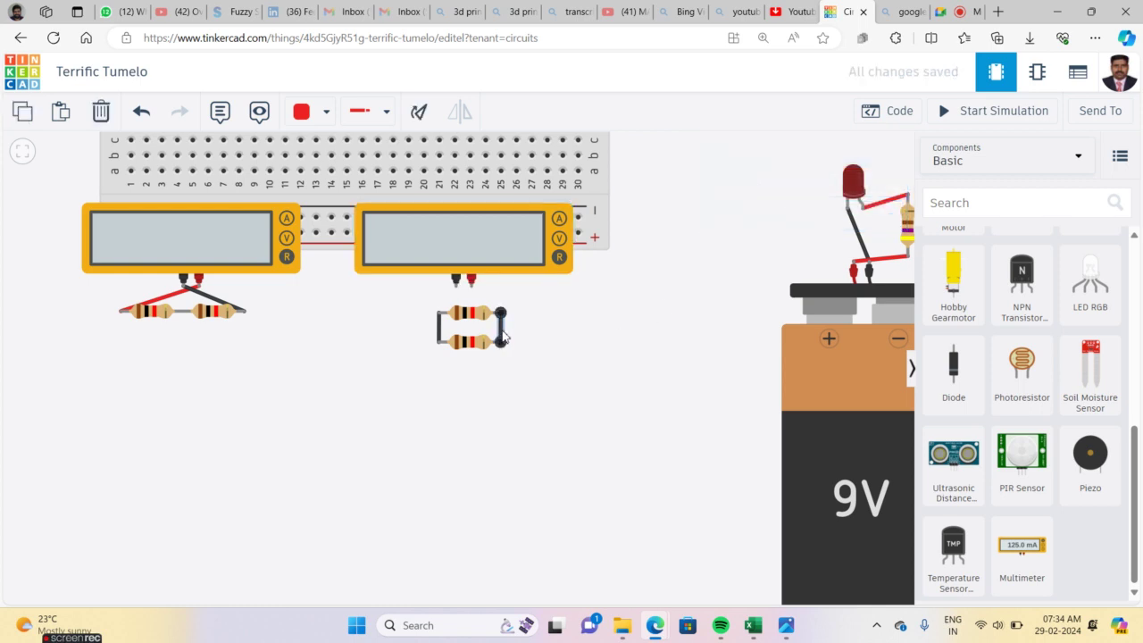
{"action": "left_click", "coordinate": [560, 331]}
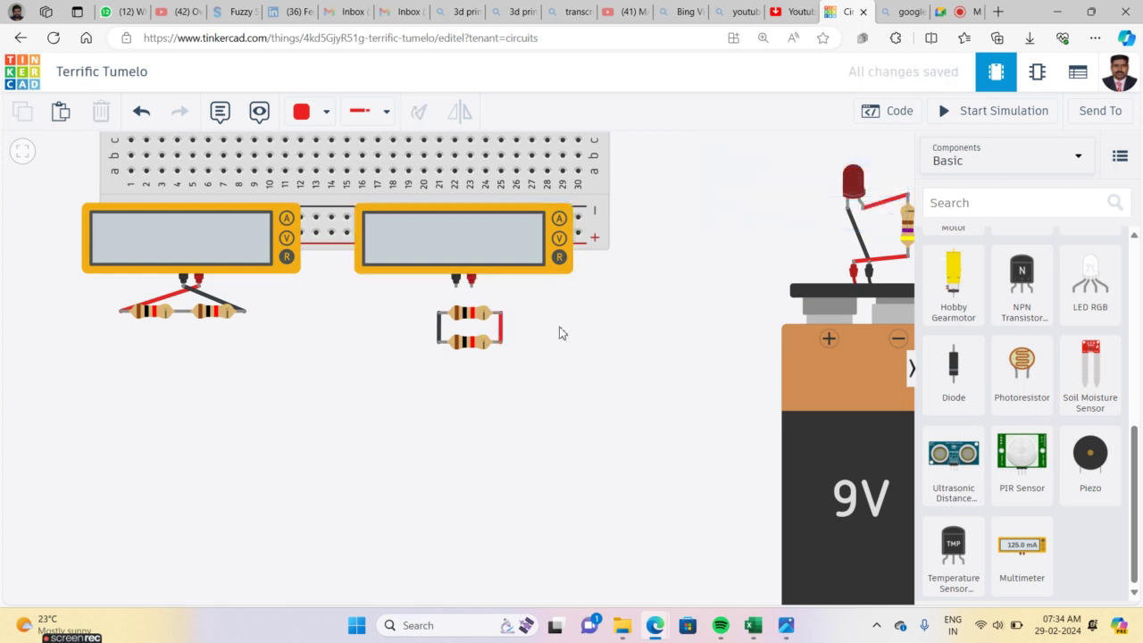
{"action": "left_click", "coordinate": [471, 280]}
{"action": "left_click", "coordinate": [500, 313]}
{"action": "left_click", "coordinate": [548, 339]}
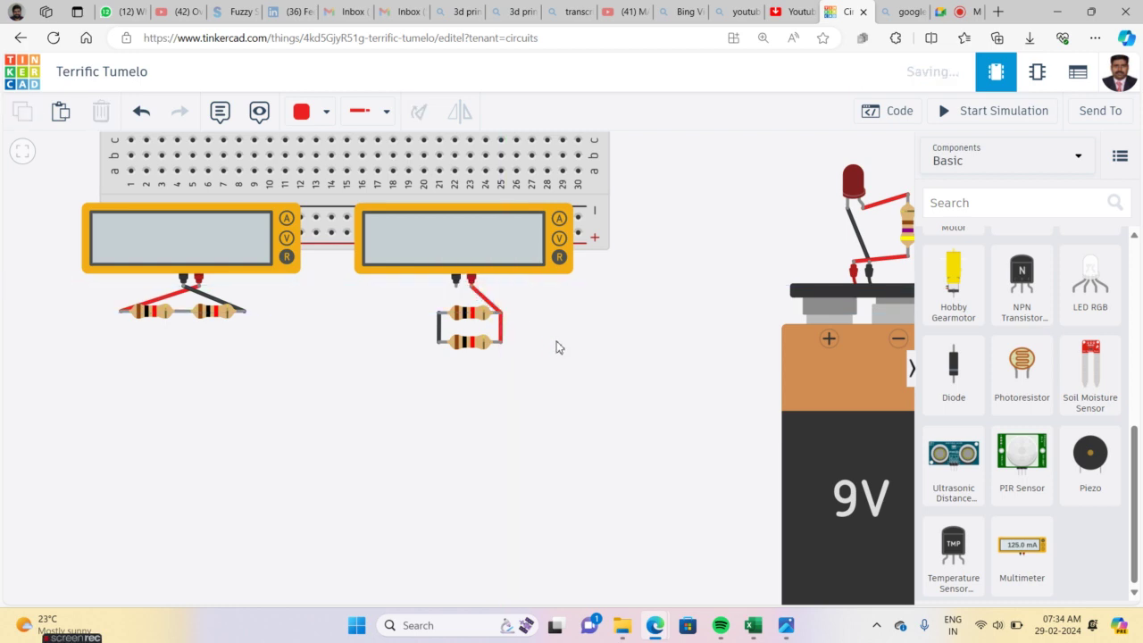
{"action": "left_click", "coordinate": [456, 293]}
{"action": "left_click", "coordinate": [438, 314]}
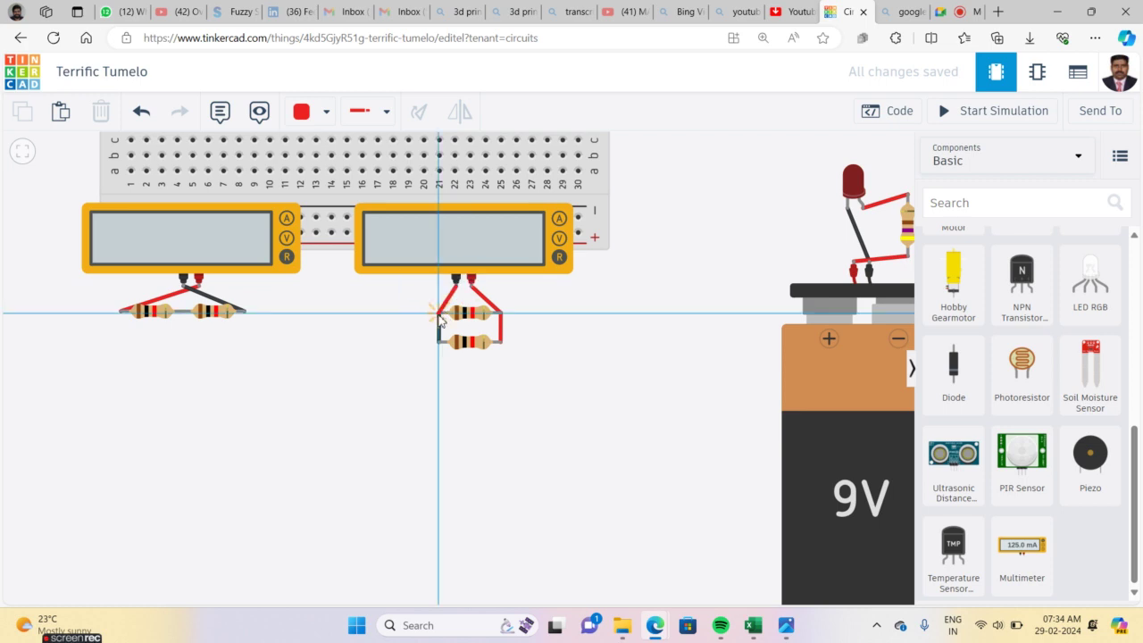
{"action": "left_click", "coordinate": [442, 317]}
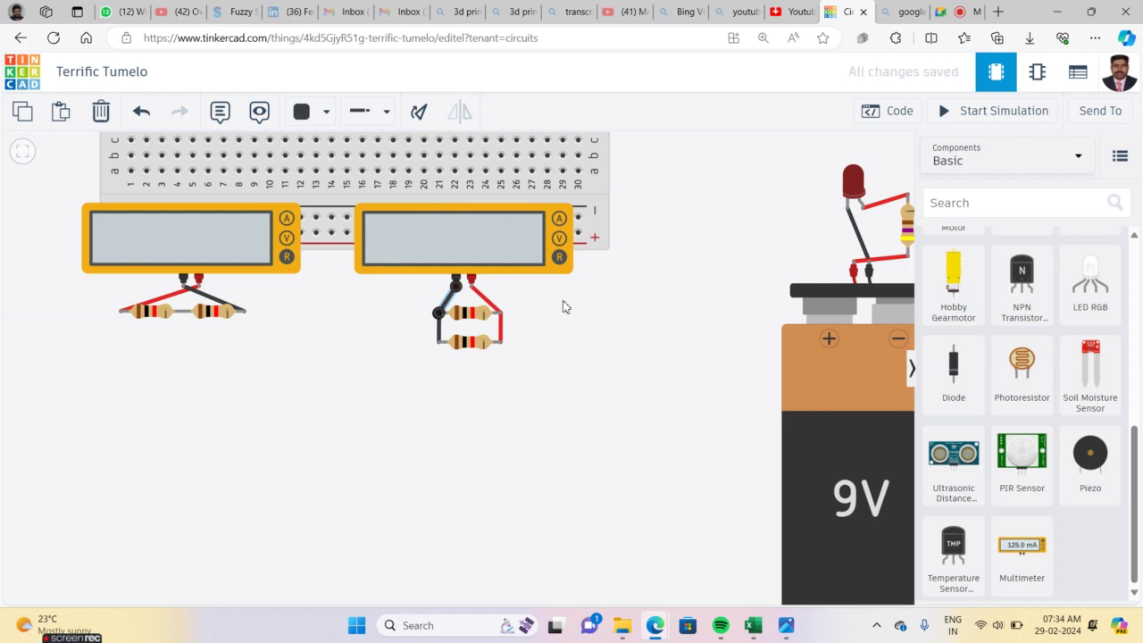
{"action": "left_click", "coordinate": [607, 332]}
Run the simulation, showing 500 Ω beside the 2.00 kΩ reading
{"action": "scroll", "coordinate": [607, 332], "scroll_direction": "up", "scroll_amount": 5}
{"action": "scroll", "coordinate": [607, 332], "scroll_direction": "down", "scroll_amount": 6}
{"action": "left_click", "coordinate": [971, 111]}
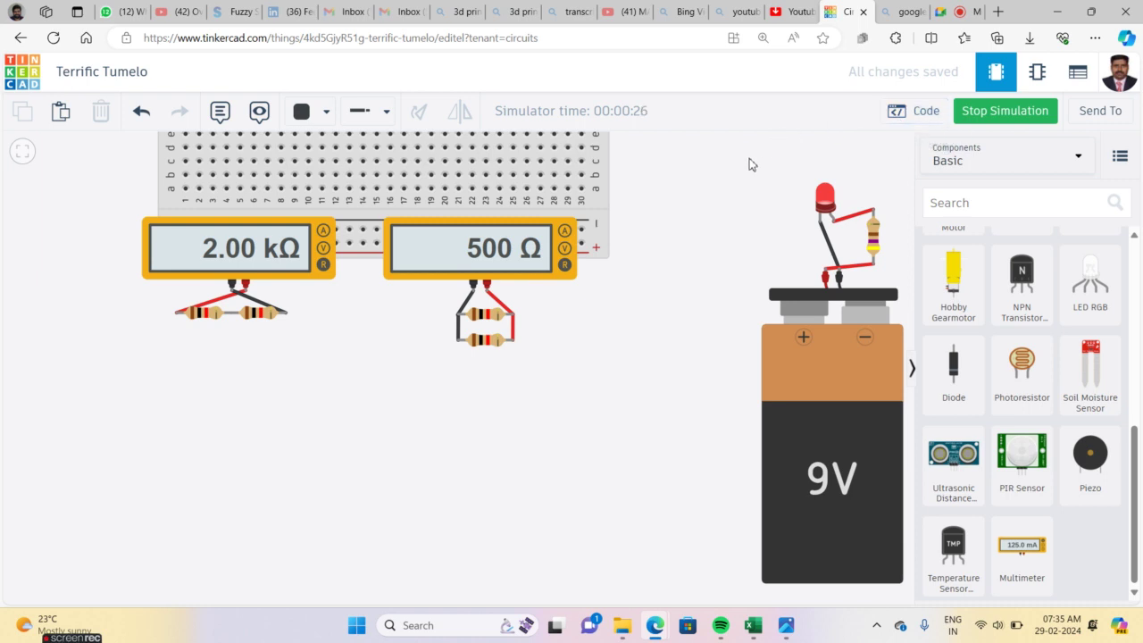
{"action": "left_click", "coordinate": [128, 74]}
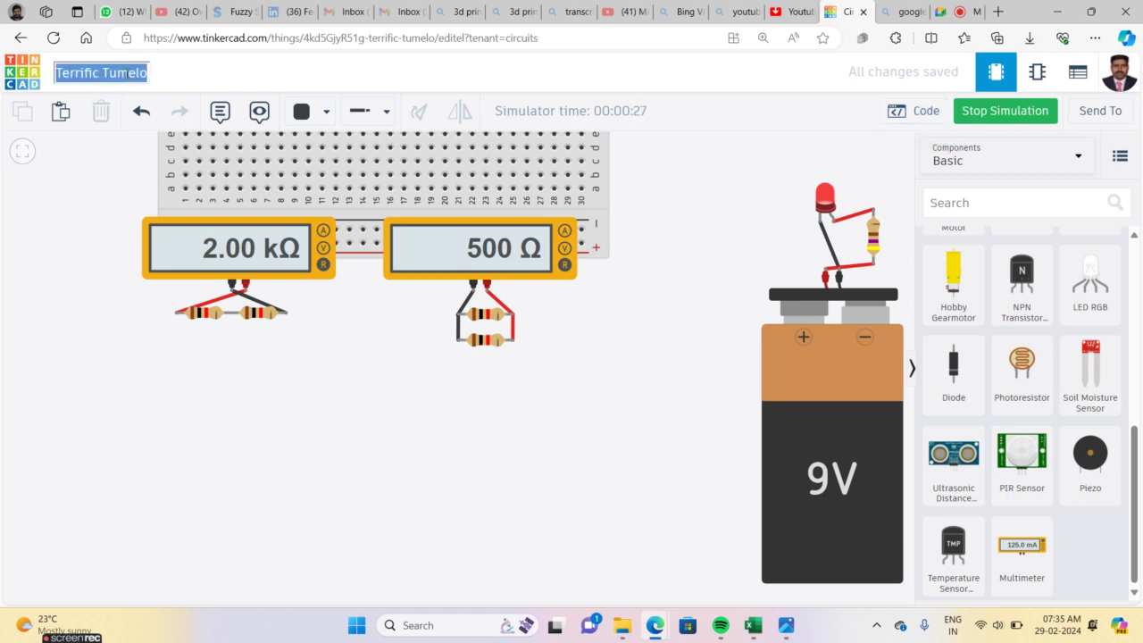
Retitle the circuit '12th Electricity', stop the simulation, and return to the designs dashboard
{"action": "key", "text": "BackSpace"}
{"action": "type", "text": "12th "}
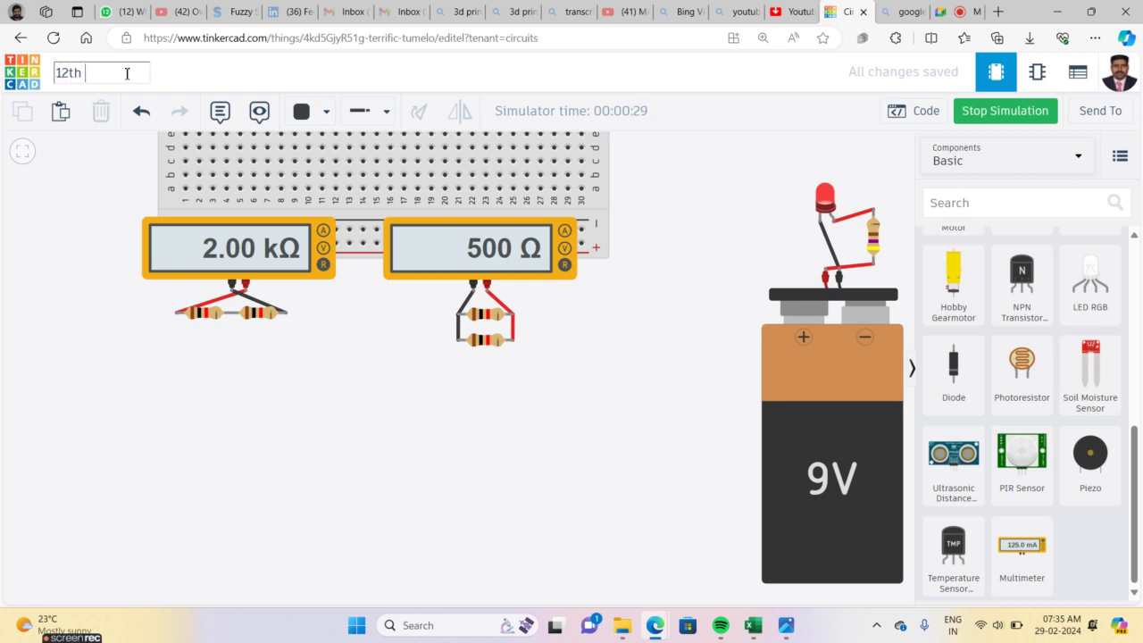
{"action": "type", "text": "Electricity"}
{"action": "key", "text": "Escape"}
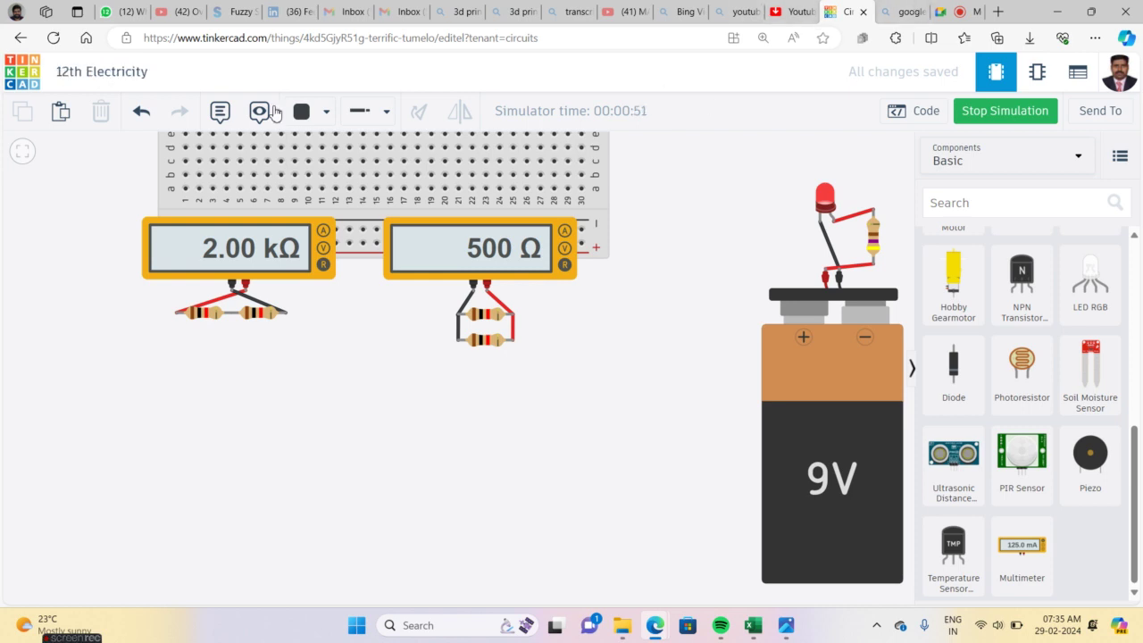
{"action": "left_click", "coordinate": [995, 120]}
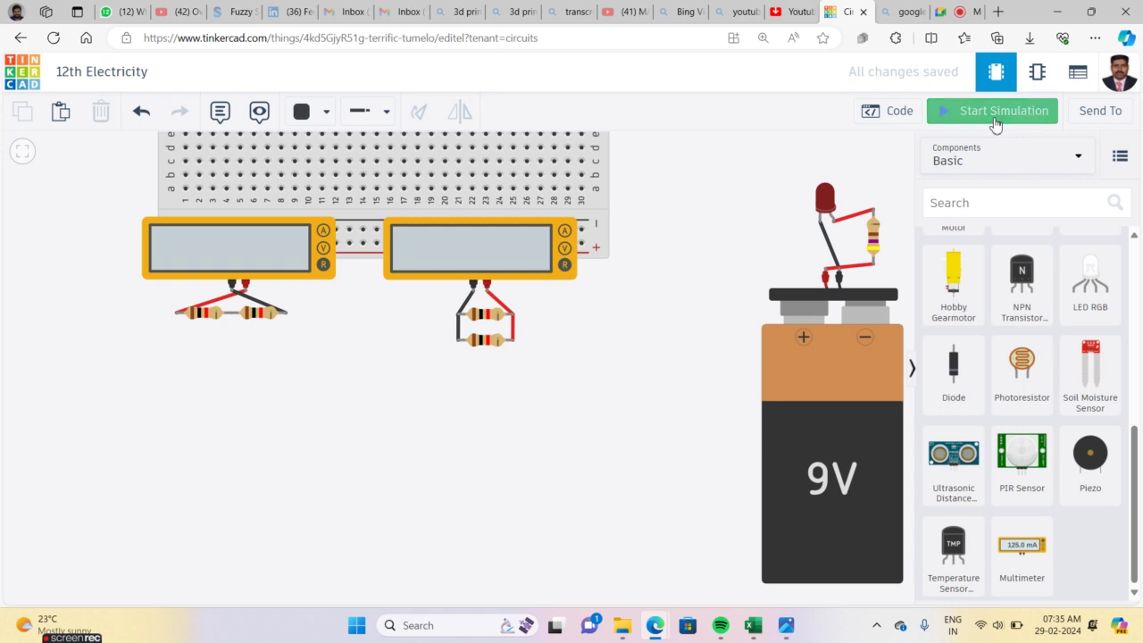
{"action": "left_click", "coordinate": [18, 77]}
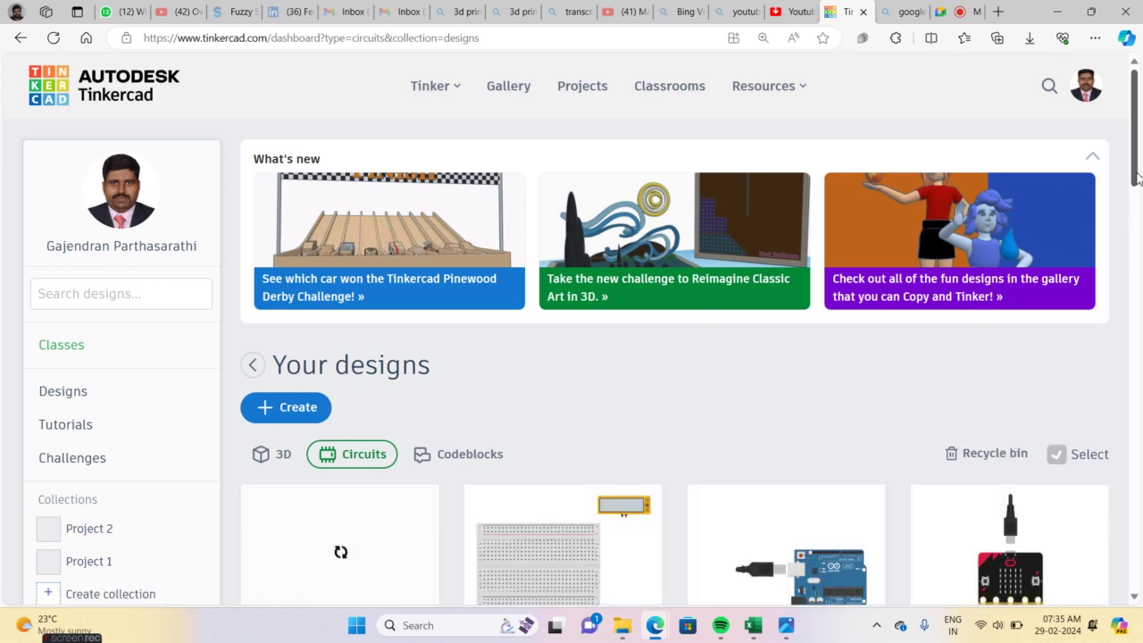
Open the Kids class from the Classes list to see its four students
{"action": "mouse_move", "coordinate": [1135, 174]}
{"action": "left_mouse_down"}
{"action": "mouse_move", "coordinate": [1135, 214]}
{"action": "mouse_move", "coordinate": [1134, 186]}
{"action": "left_mouse_up"}
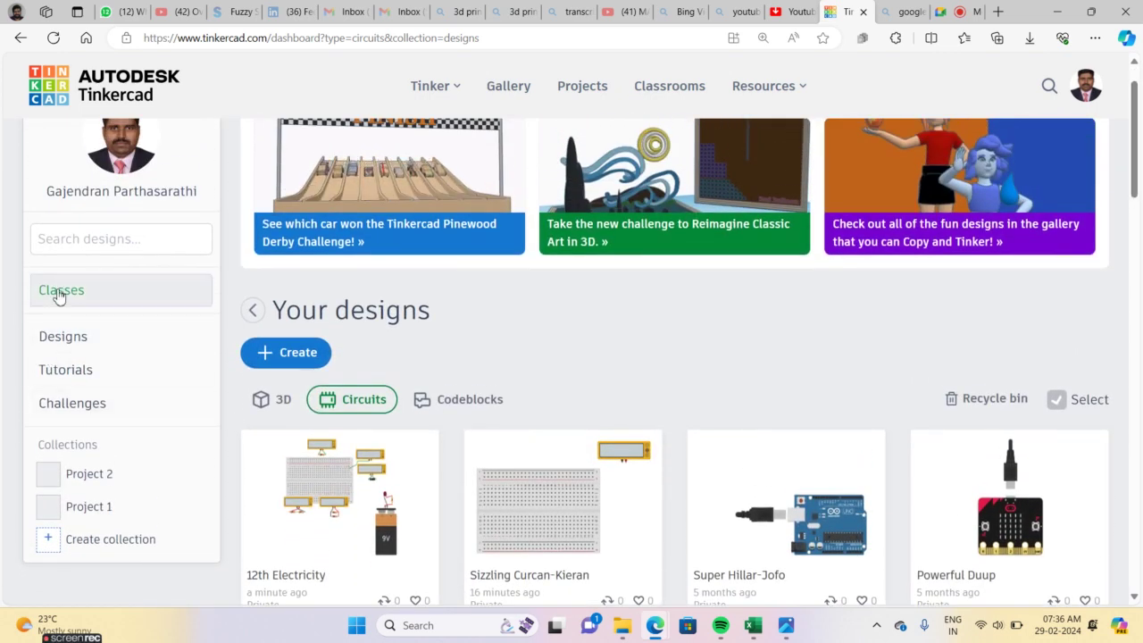
{"action": "left_click", "coordinate": [58, 292]}
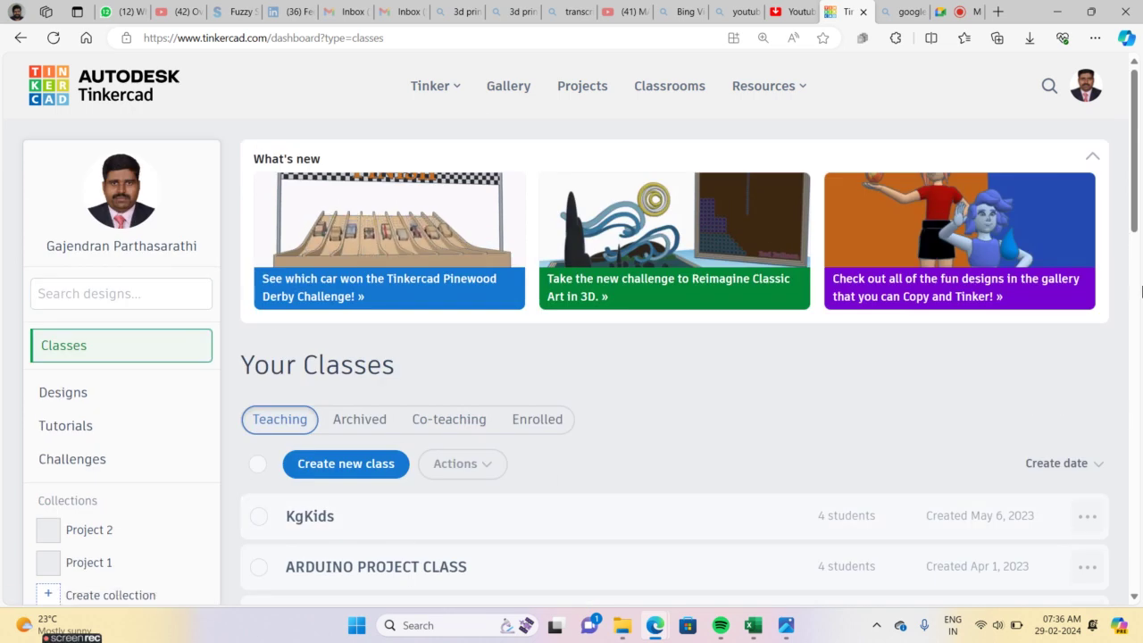
{"action": "left_click_drag", "start_coordinate": [1136, 201], "coordinate": [1126, 273]}
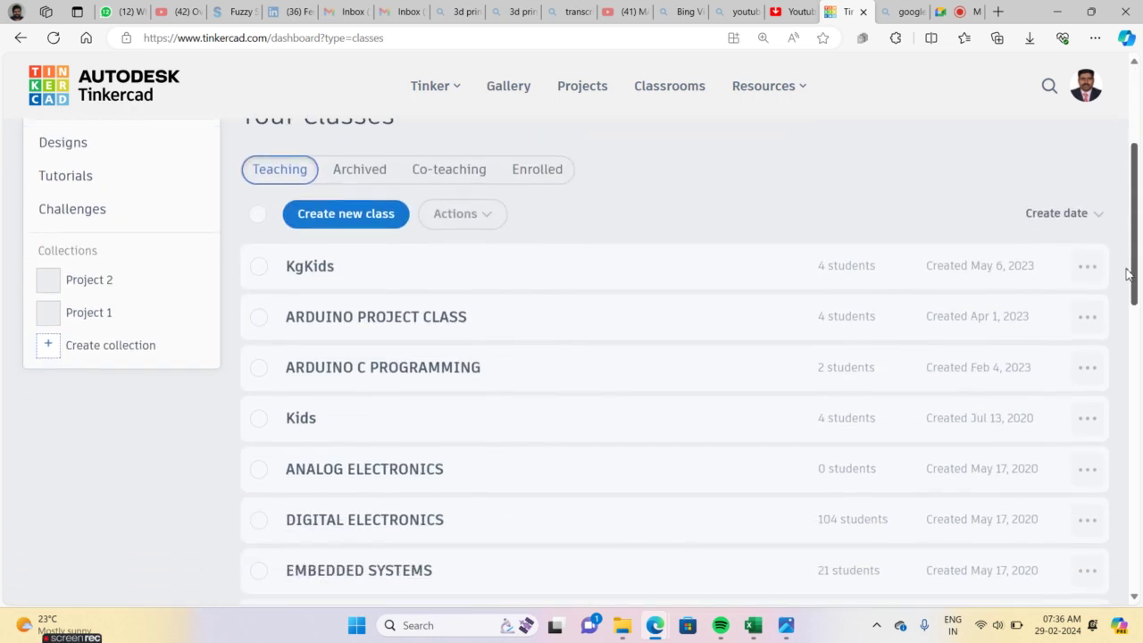
{"action": "left_click", "coordinate": [302, 421]}
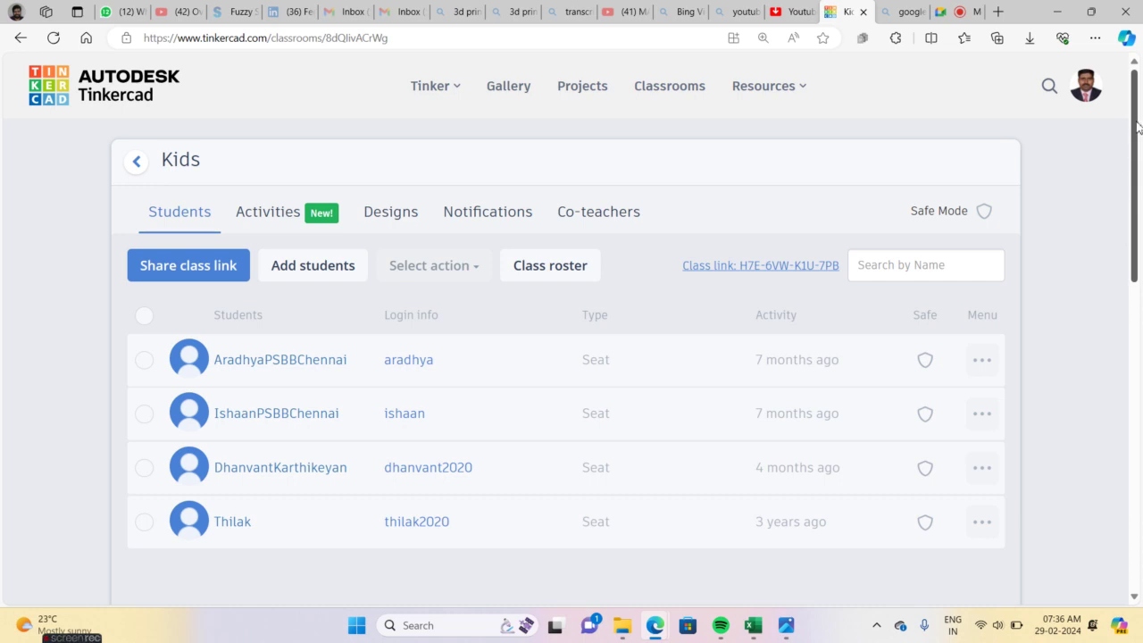
Log out and sign back into Tinkercad with a different Google personal account, viewing its taught classes
{"action": "left_click", "coordinate": [1084, 86]}
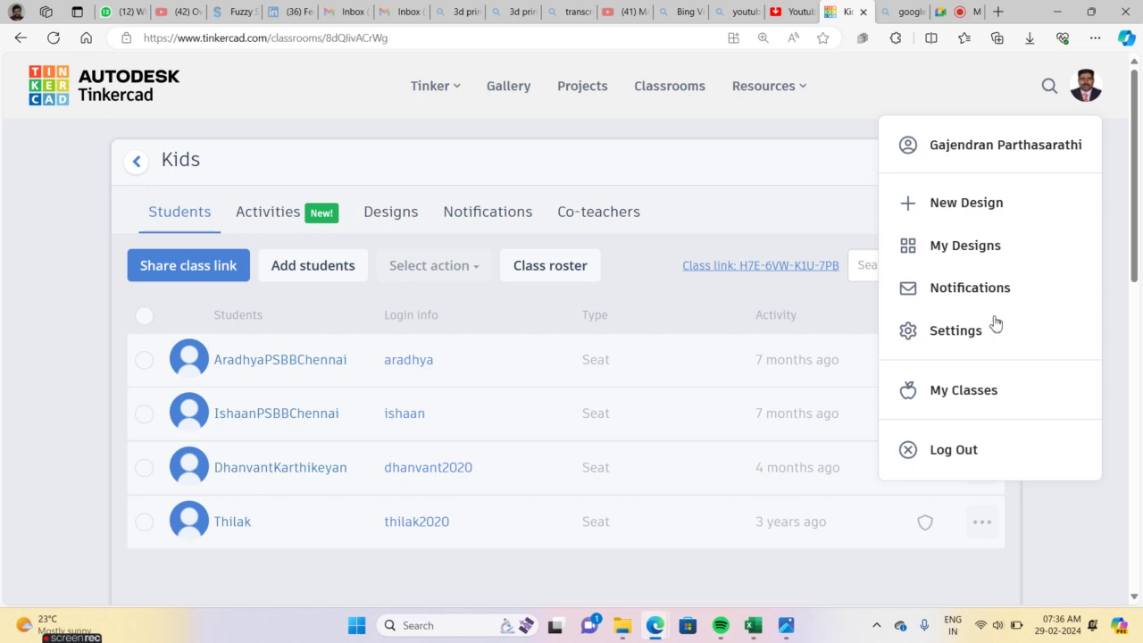
{"action": "left_click", "coordinate": [951, 455]}
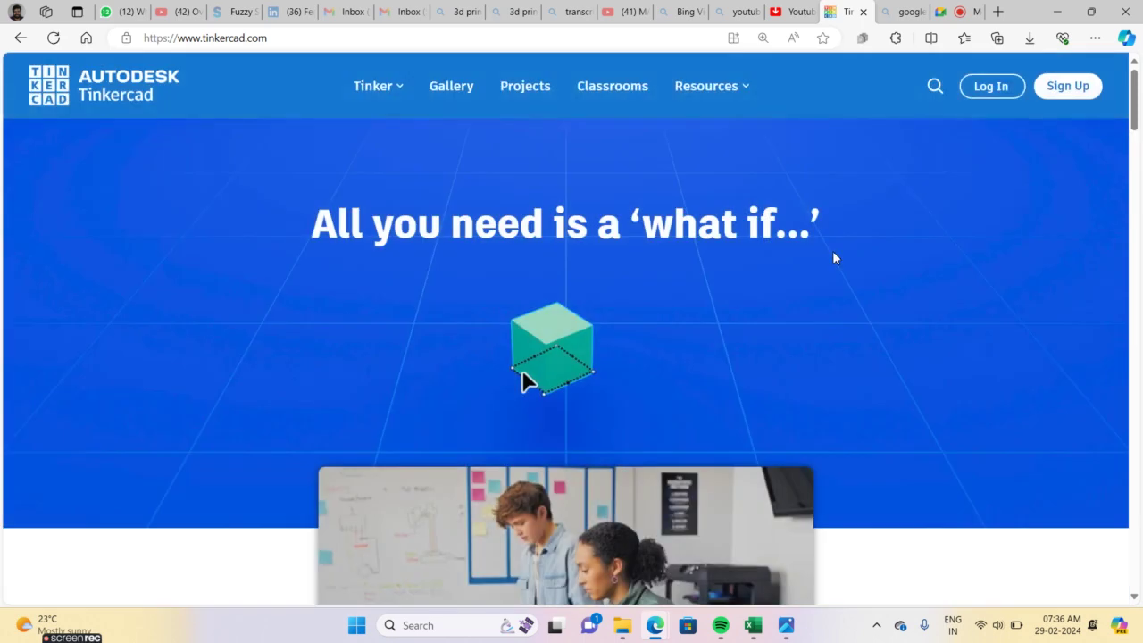
{"action": "left_click", "coordinate": [993, 92]}
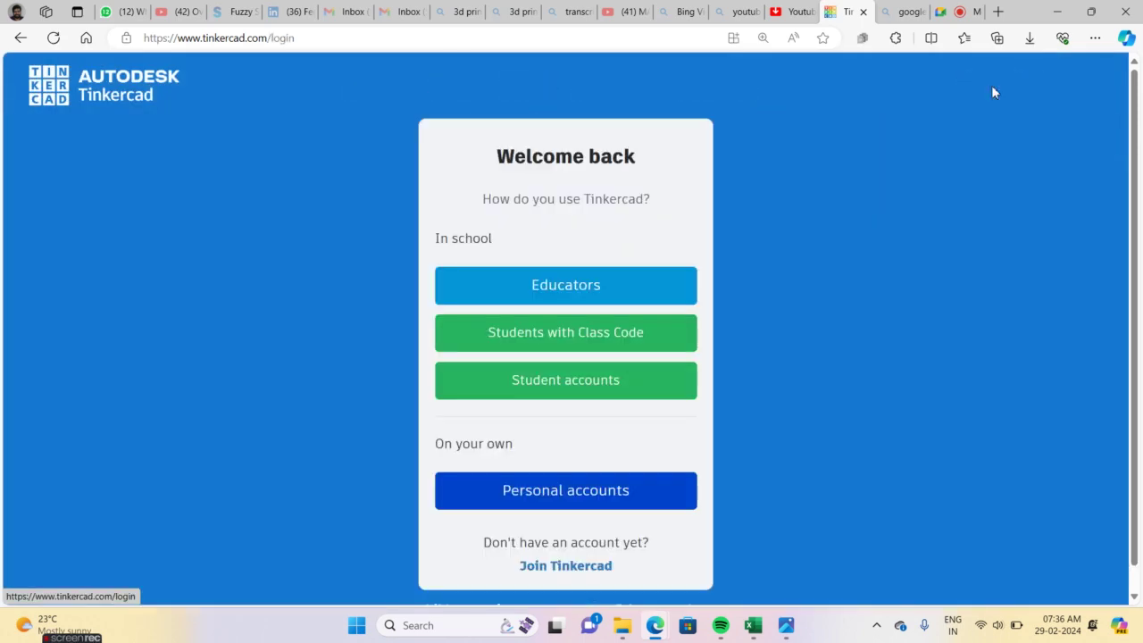
{"action": "left_click", "coordinate": [599, 498]}
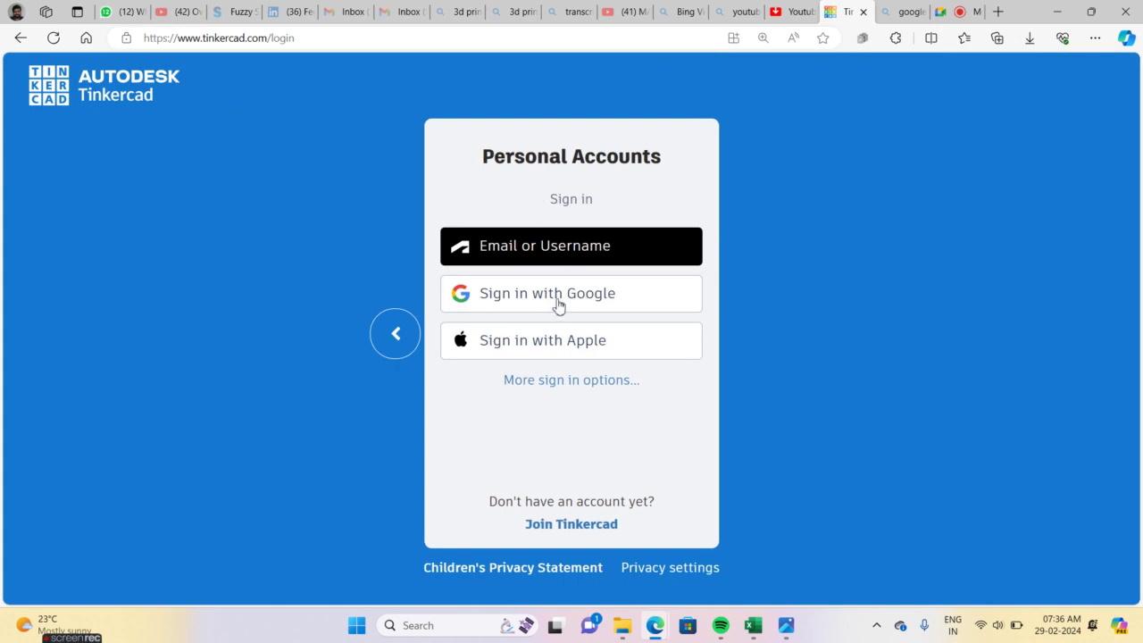
{"action": "left_click", "coordinate": [555, 304]}
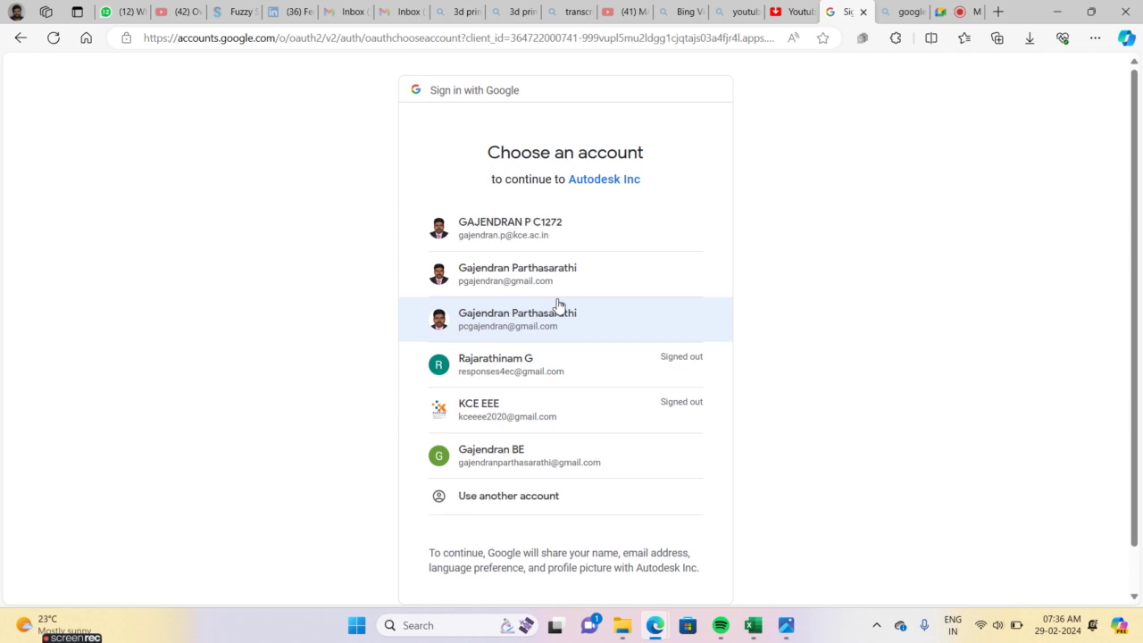
{"action": "left_click", "coordinate": [487, 323]}
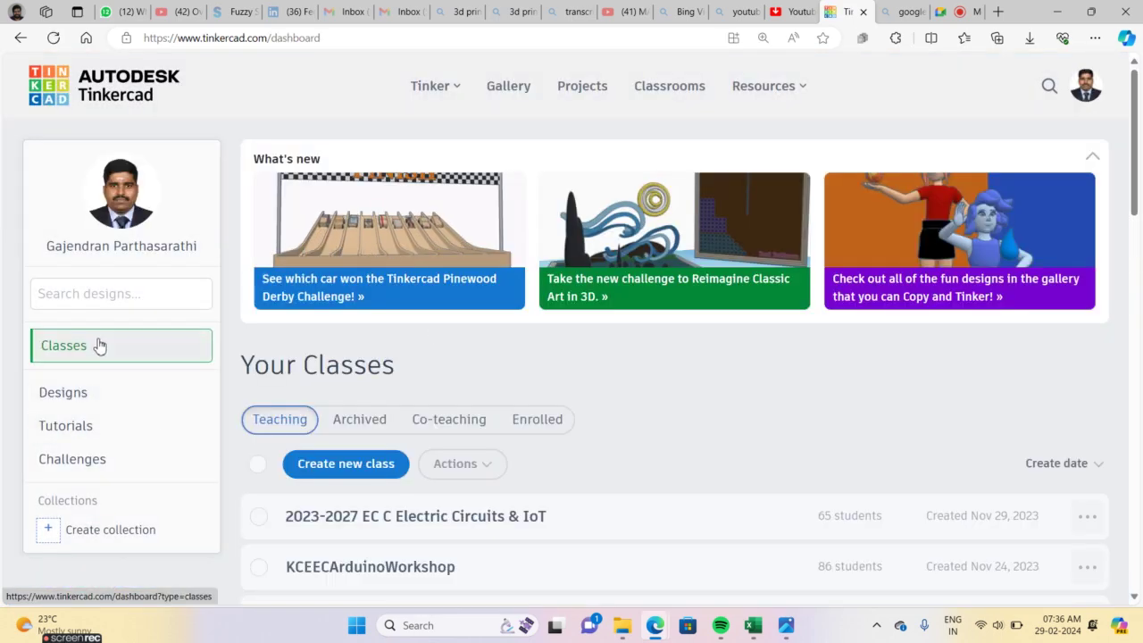
{"action": "left_click", "coordinate": [95, 350]}
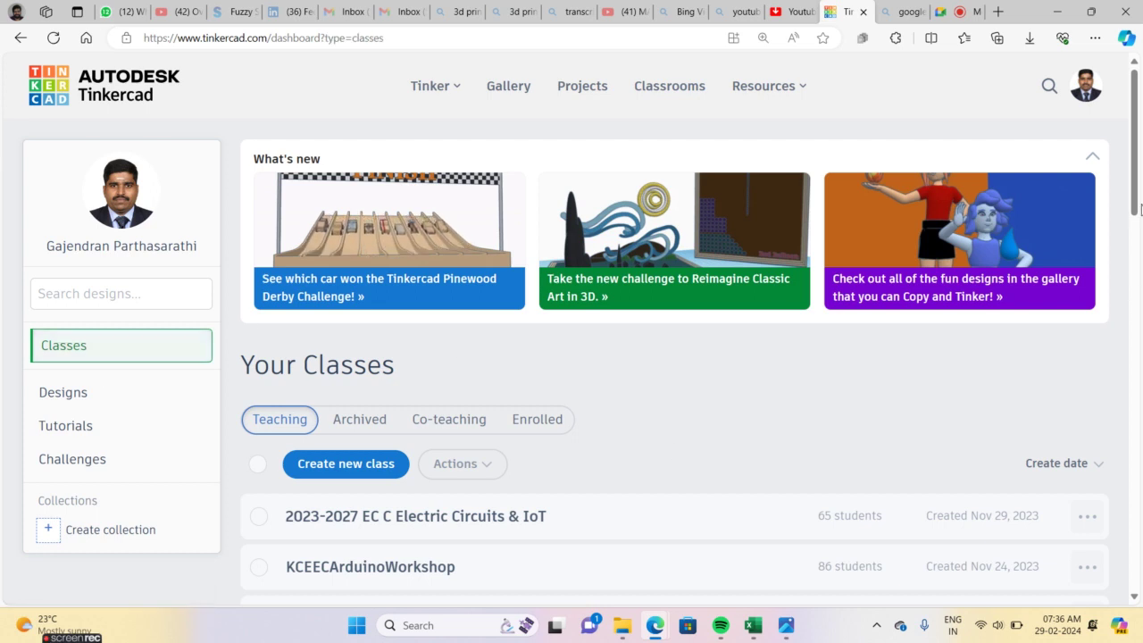
Scroll the class list, open the Kids class, and bring up its Add students dialog
{"action": "left_click_drag", "start_coordinate": [1136, 167], "coordinate": [1137, 314]}
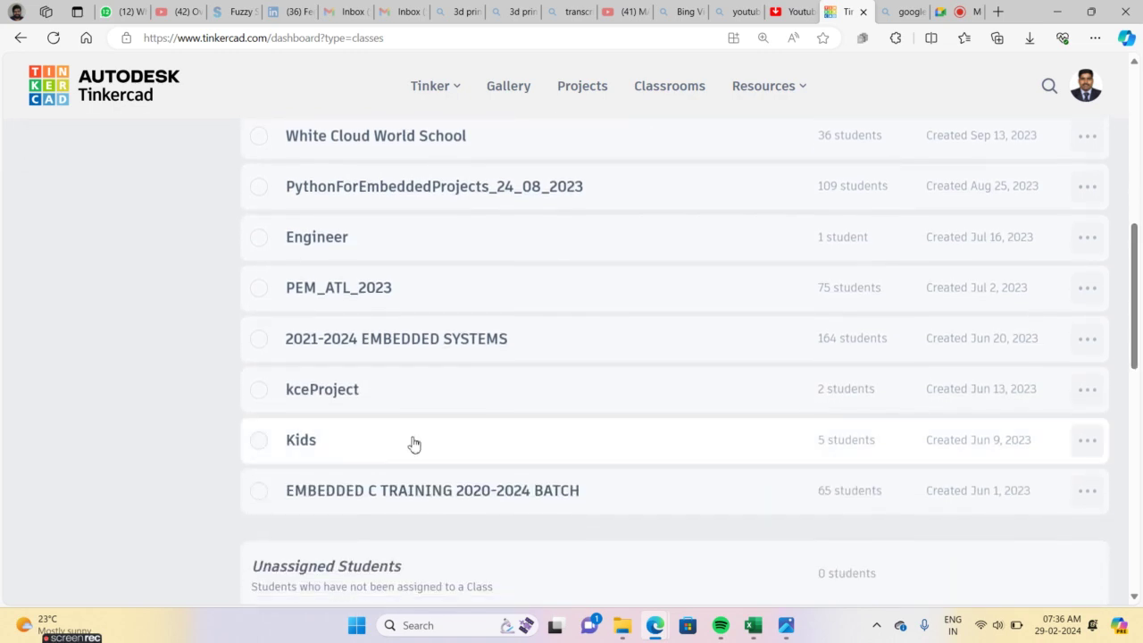
{"action": "left_click", "coordinate": [306, 449]}
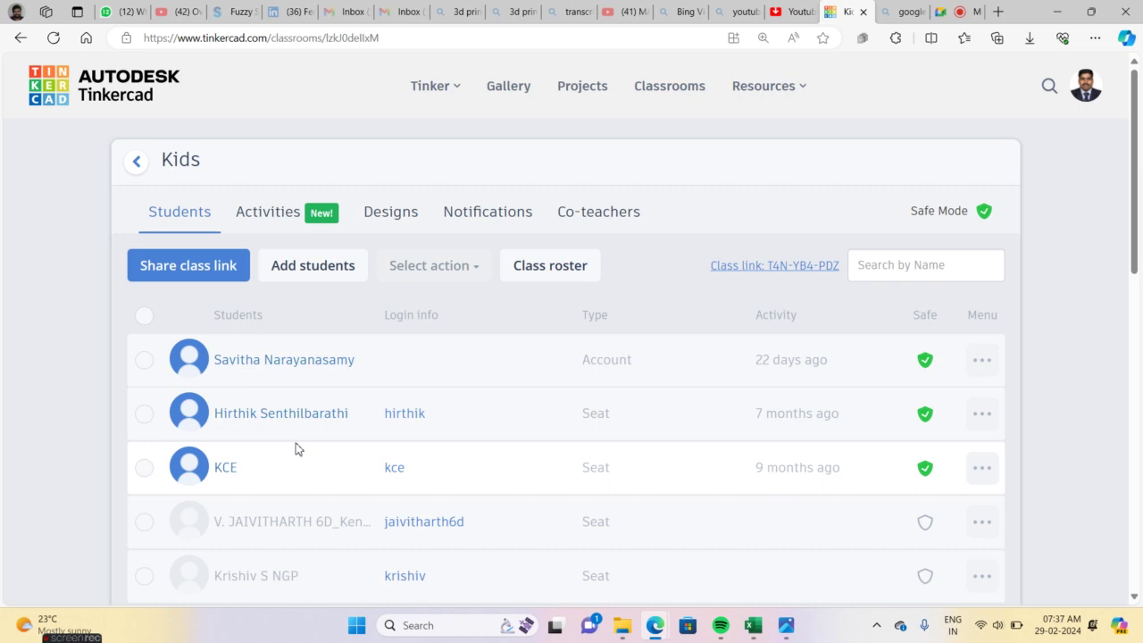
{"action": "left_click", "coordinate": [313, 268]}
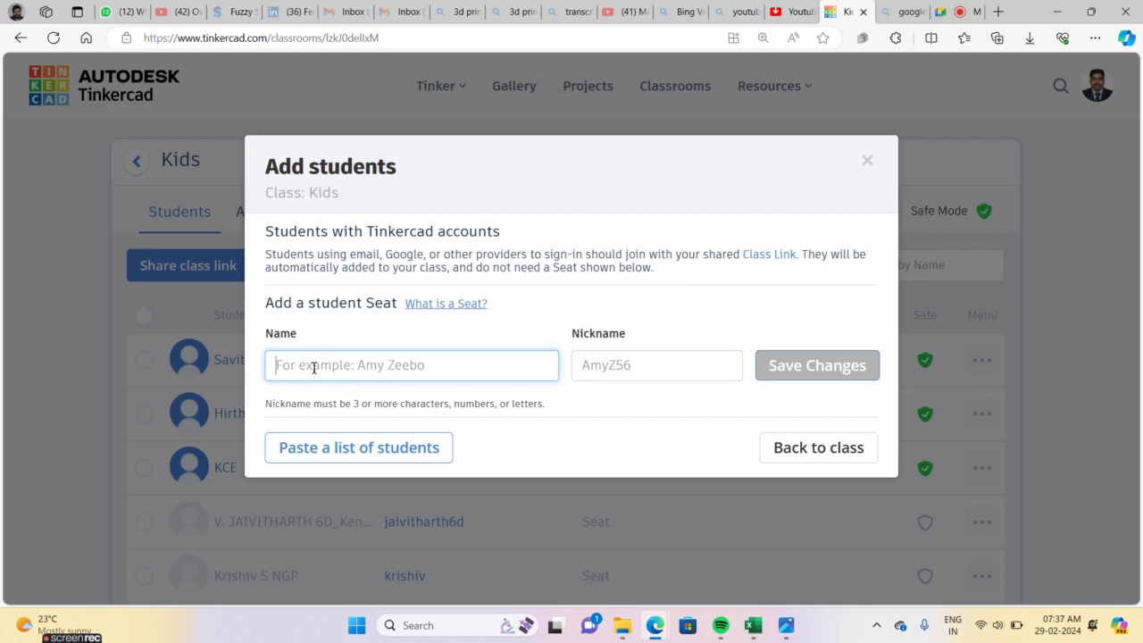
Add a student seat with the student's full name and a shortened nickname, then return to the class
{"action": "left_click", "coordinate": [313, 365]}
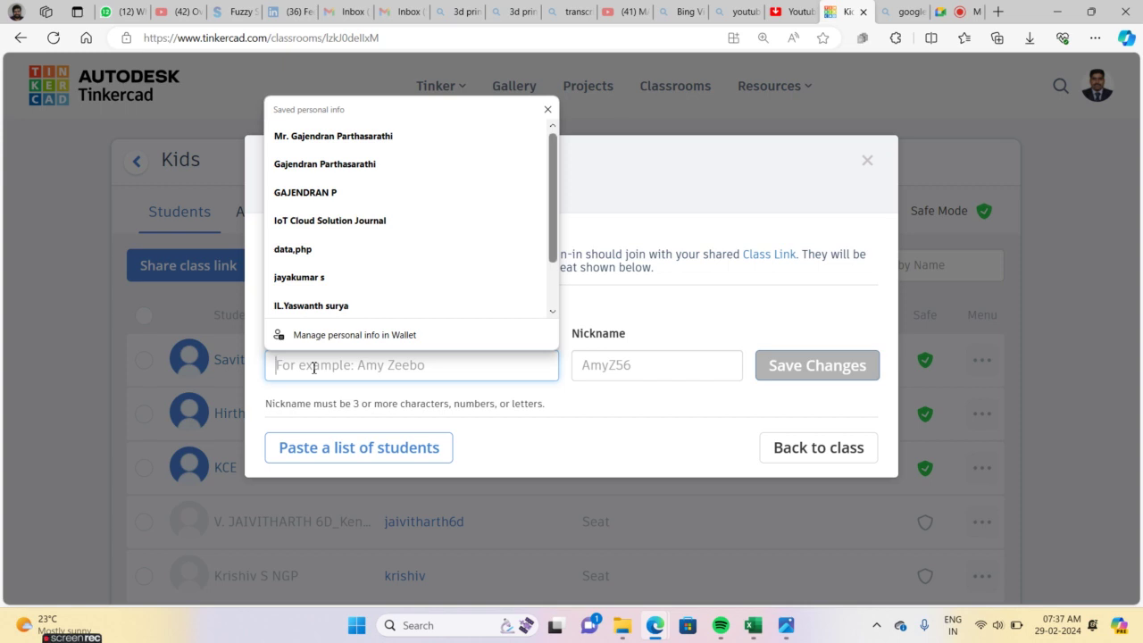
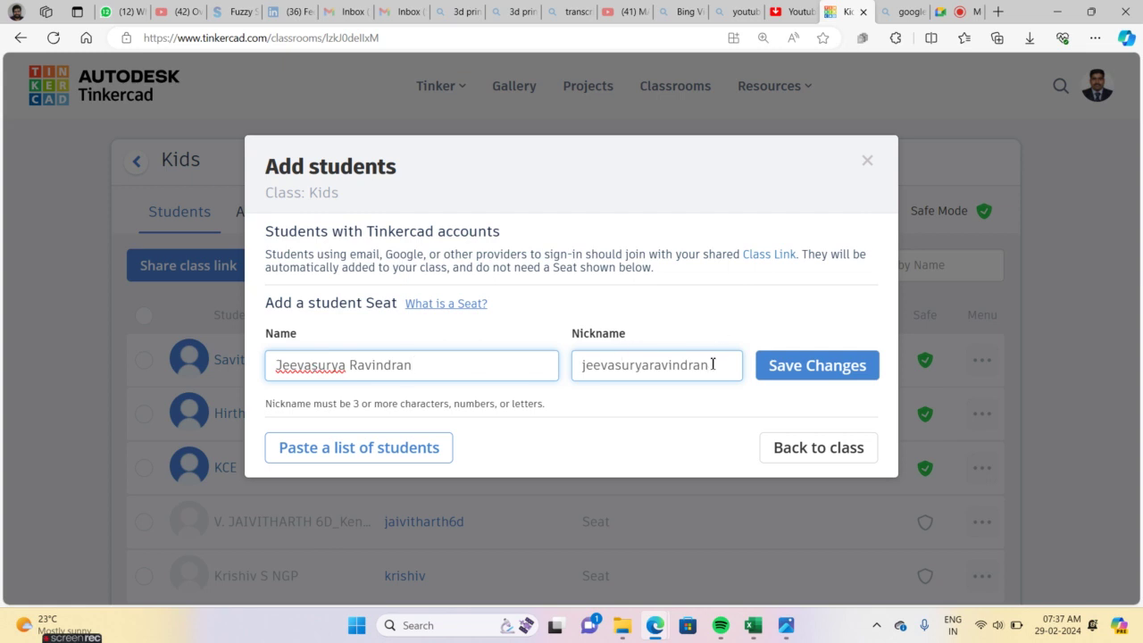
{"action": "left_click_drag", "start_coordinate": [712, 365], "coordinate": [580, 368]}
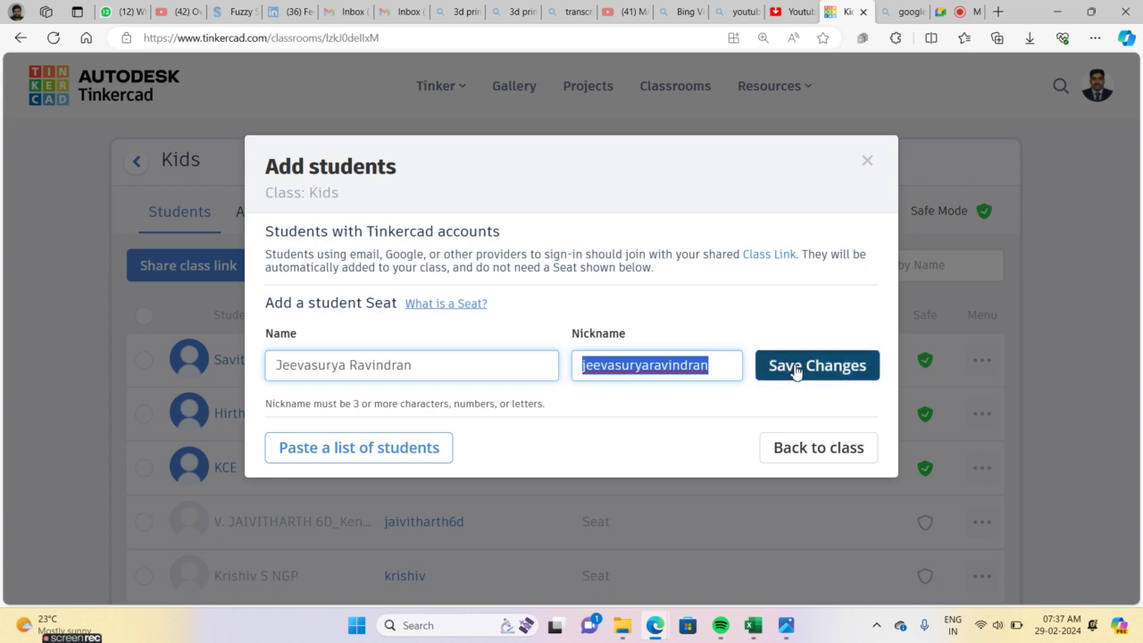
{"action": "left_click", "coordinate": [651, 365]}
{"action": "left_click_drag", "start_coordinate": [618, 366], "coordinate": [710, 376]}
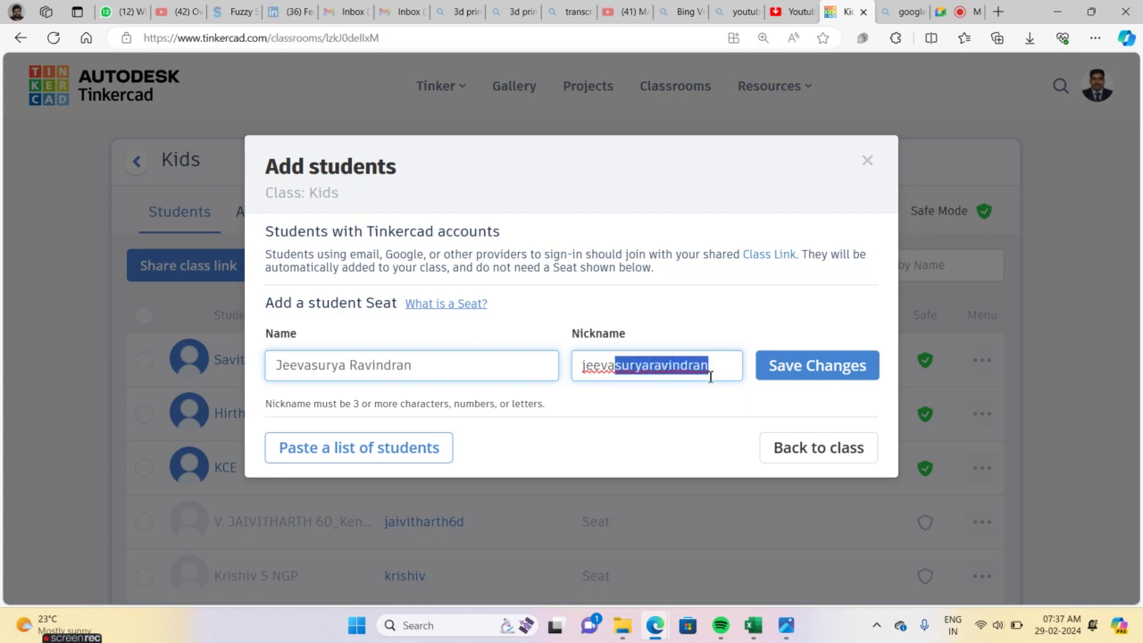
{"action": "key", "text": "BackSpace"}
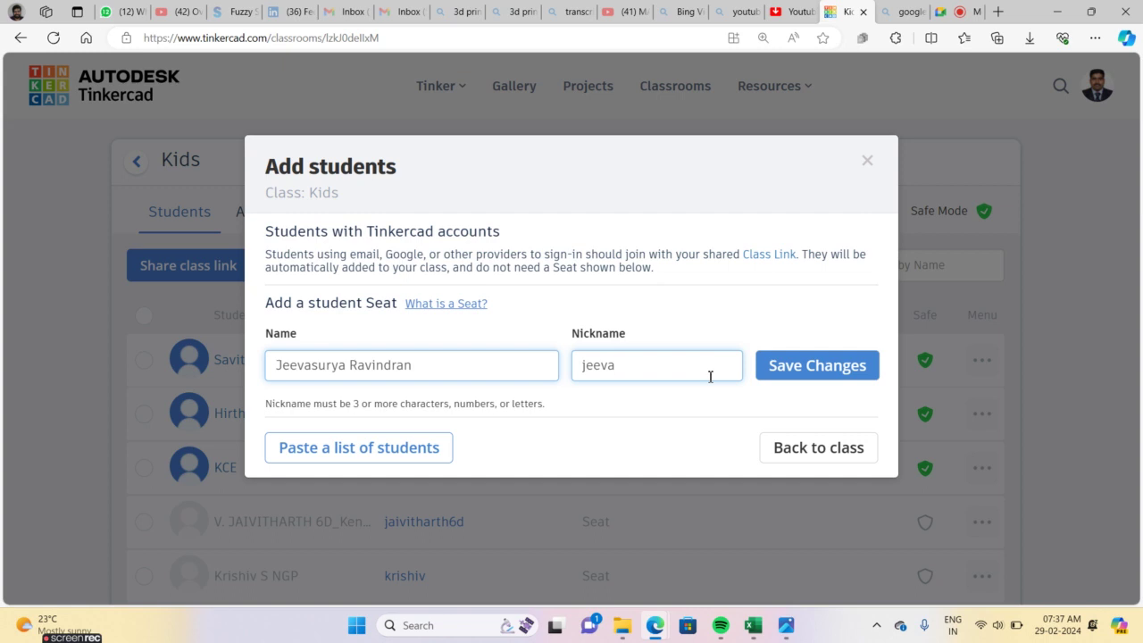
{"action": "left_click_drag", "start_coordinate": [636, 356], "coordinate": [579, 362]}
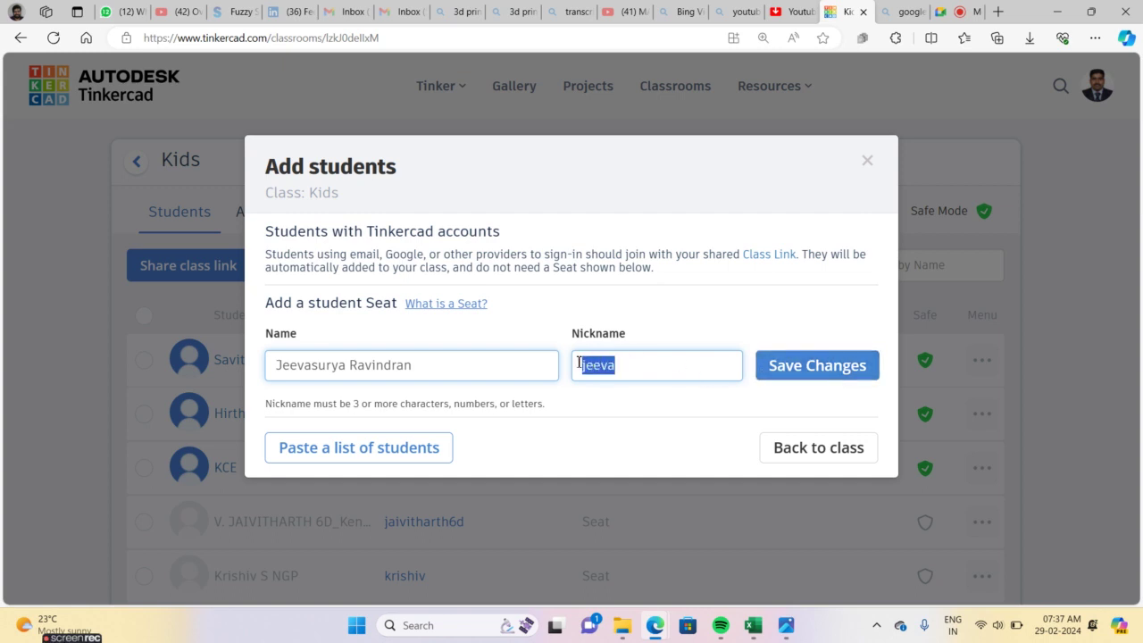
{"action": "left_click", "coordinate": [782, 367]}
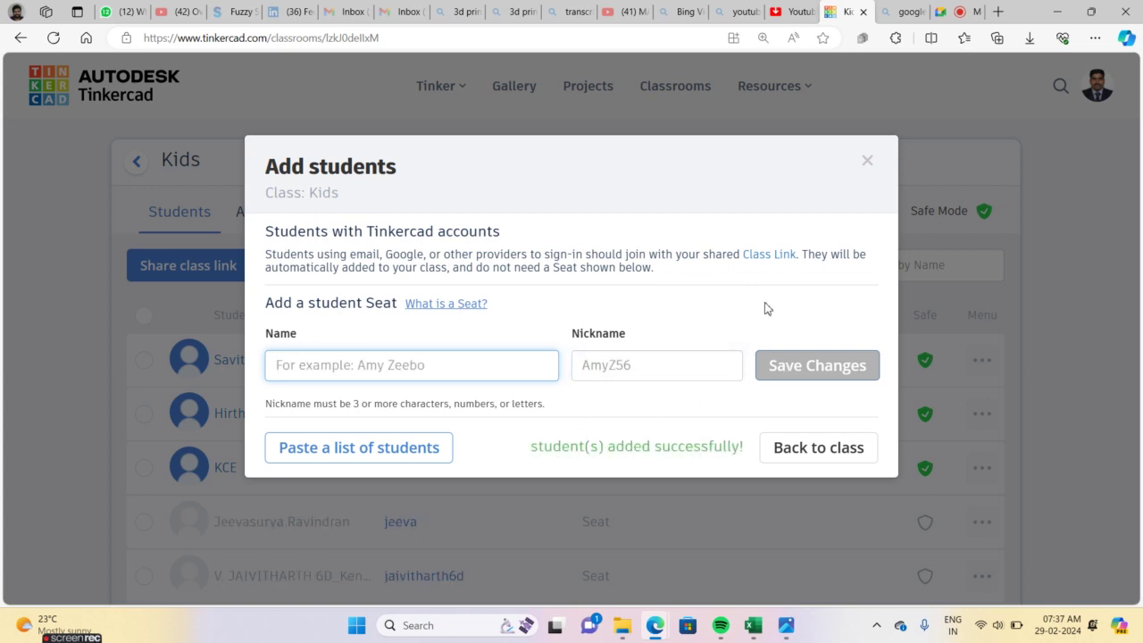
{"action": "left_click", "coordinate": [869, 163]}
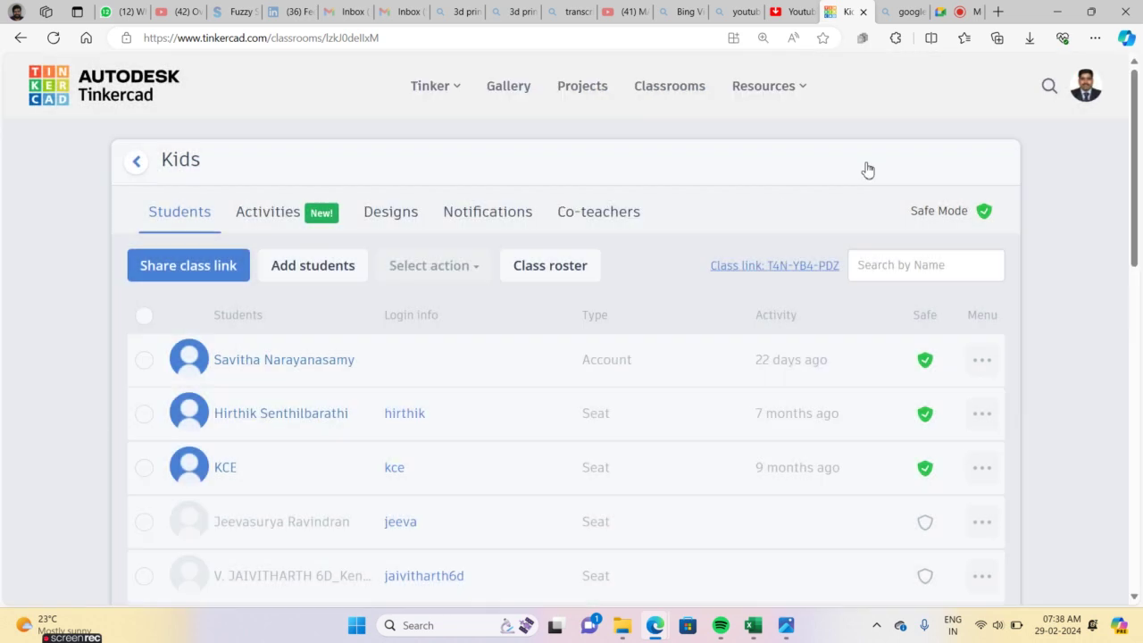
Copy the Kids class join link and send it in the Google Meet chat
{"action": "left_click", "coordinate": [759, 265]}
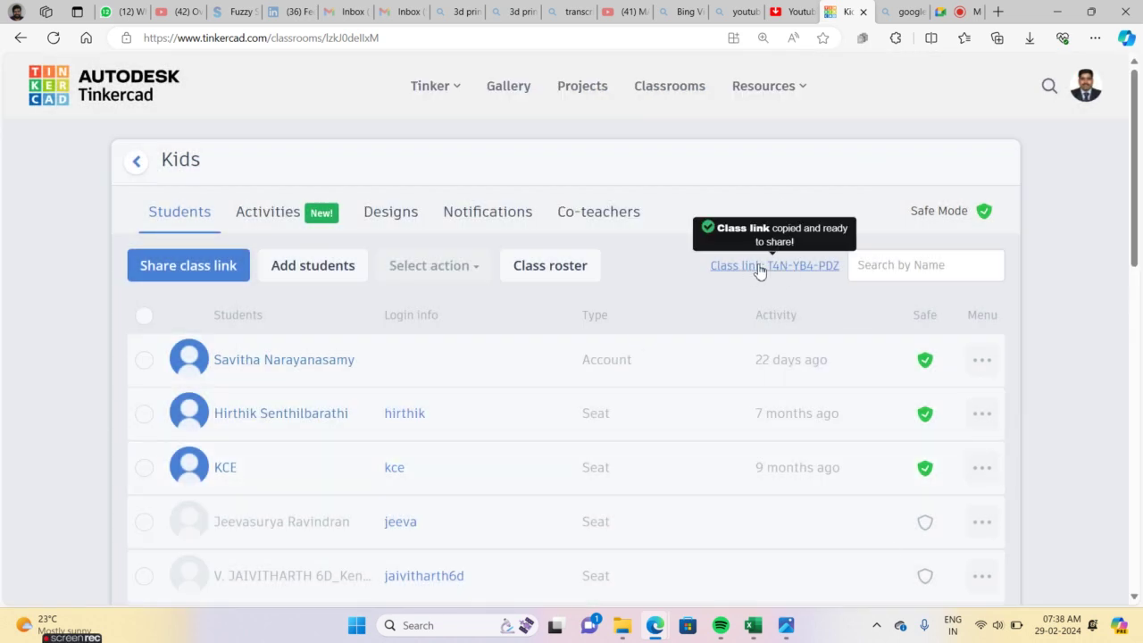
{"action": "left_click", "coordinate": [952, 11]}
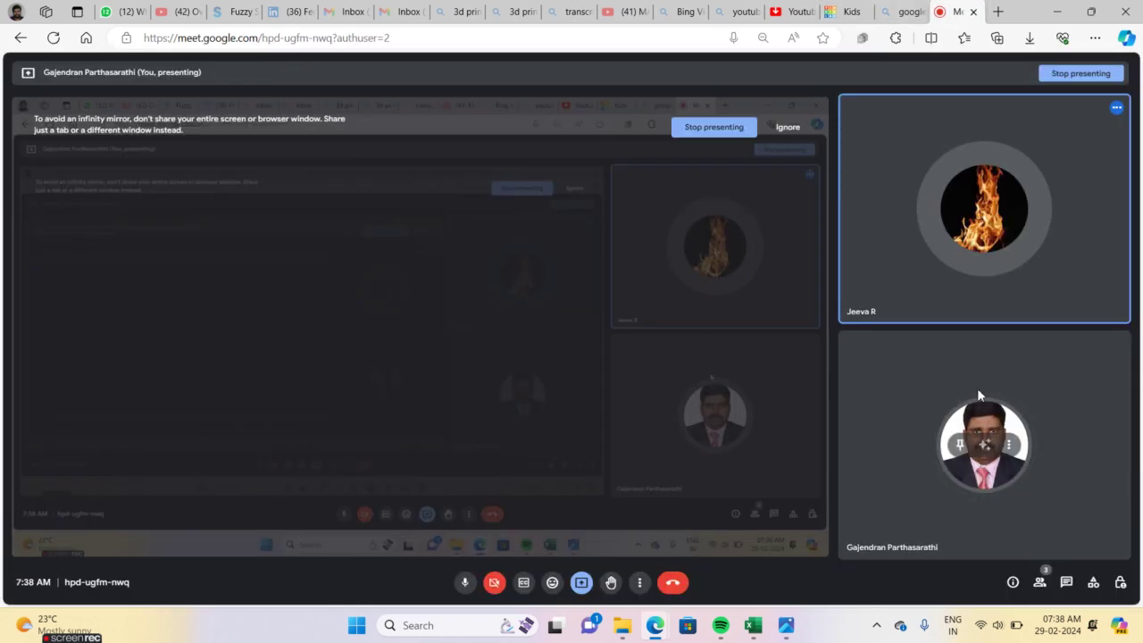
{"action": "left_click", "coordinate": [1066, 582]}
{"action": "left_click", "coordinate": [1010, 538]}
{"action": "key", "text": "Return"}
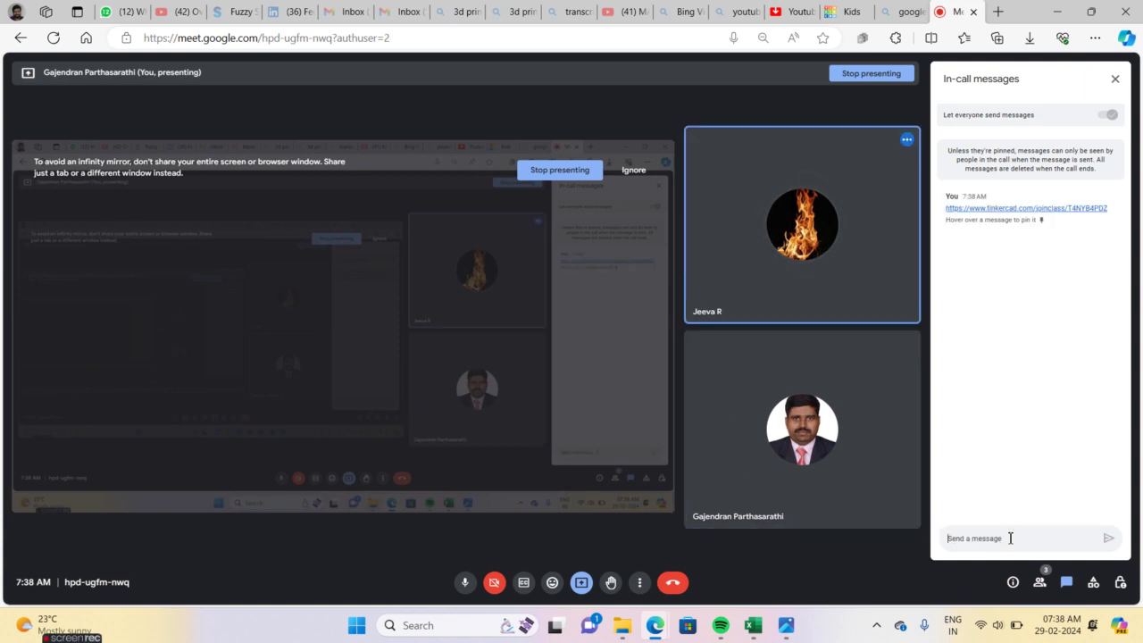
Test the shared class link from the Meet chat, then go back to the Kids class page
{"action": "left_click", "coordinate": [848, 12]}
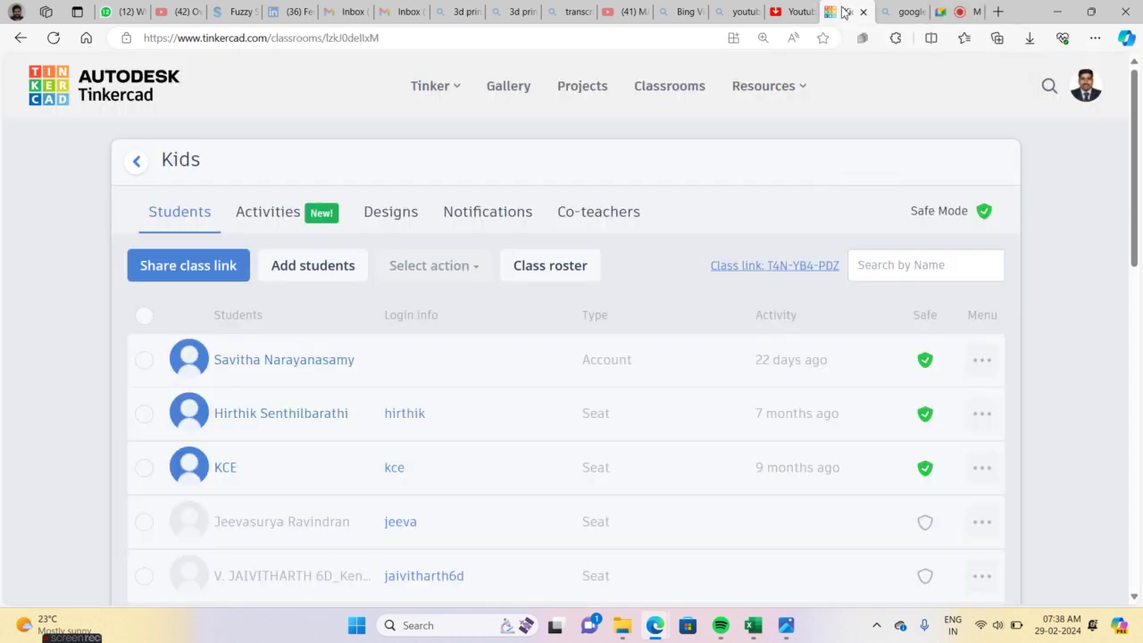
{"action": "left_click", "coordinate": [904, 12]}
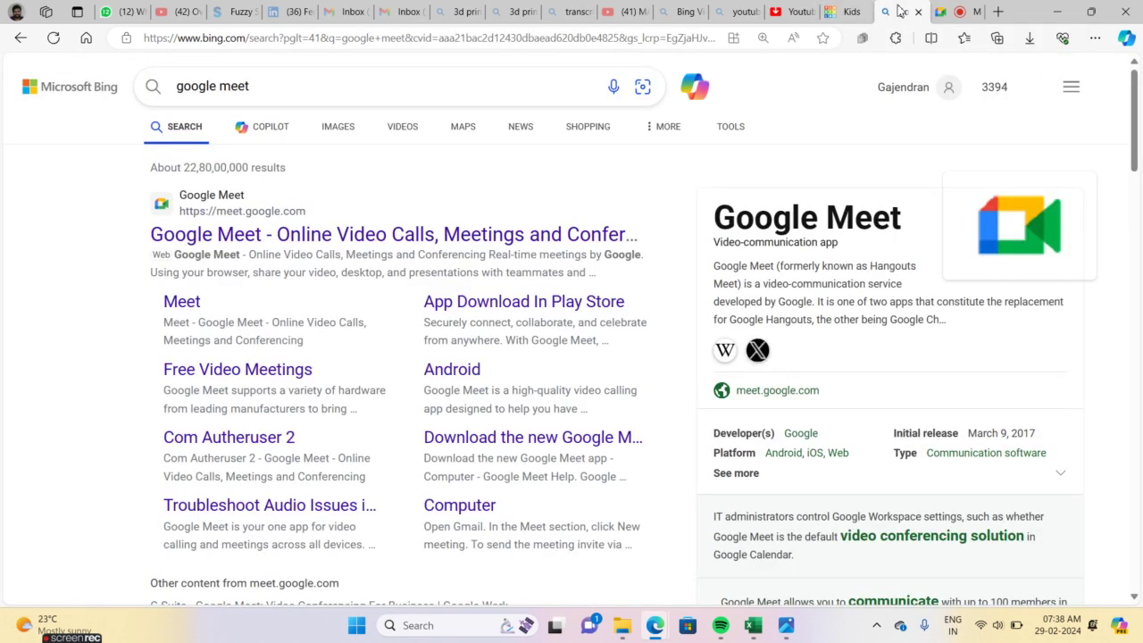
{"action": "left_click", "coordinate": [948, 11]}
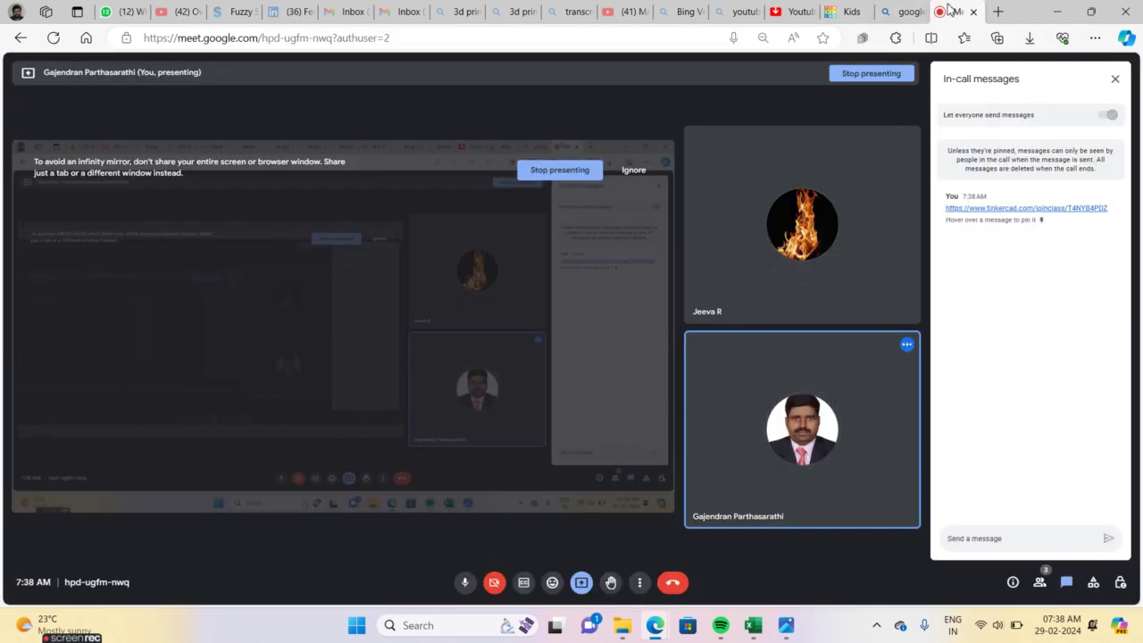
{"action": "left_click", "coordinate": [998, 209]}
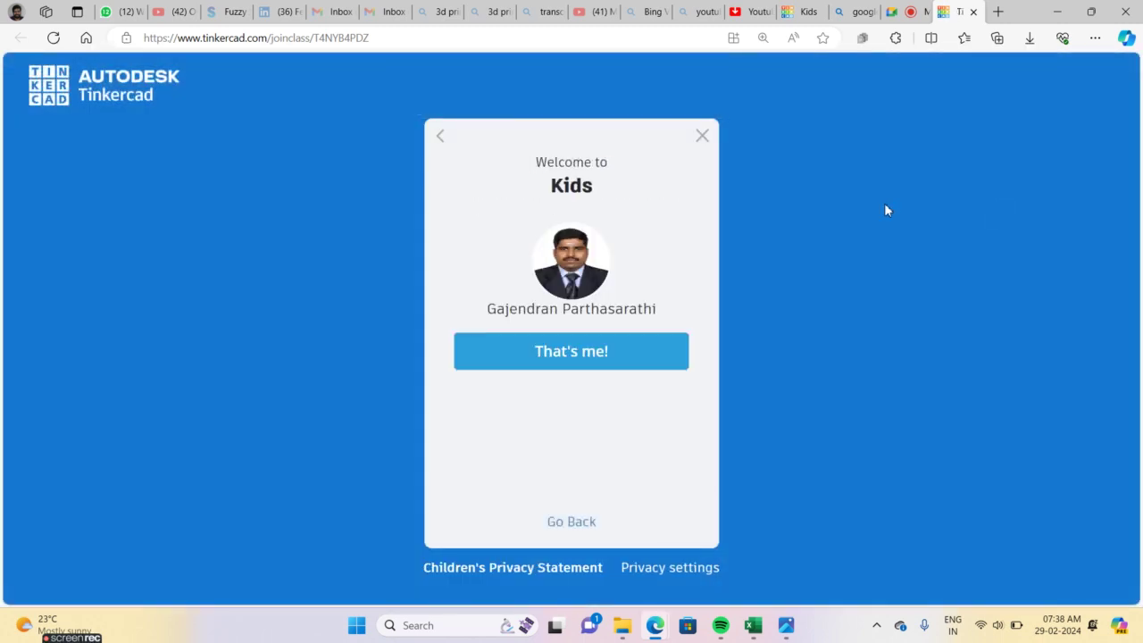
{"action": "left_click", "coordinate": [701, 139]}
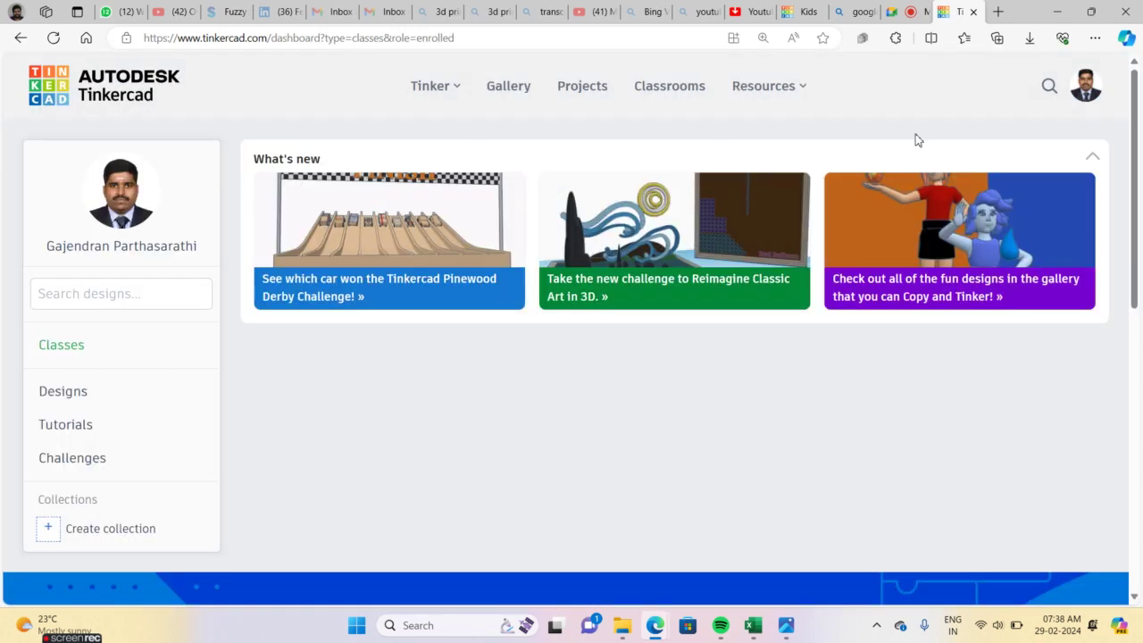
{"action": "left_click", "coordinate": [899, 14]}
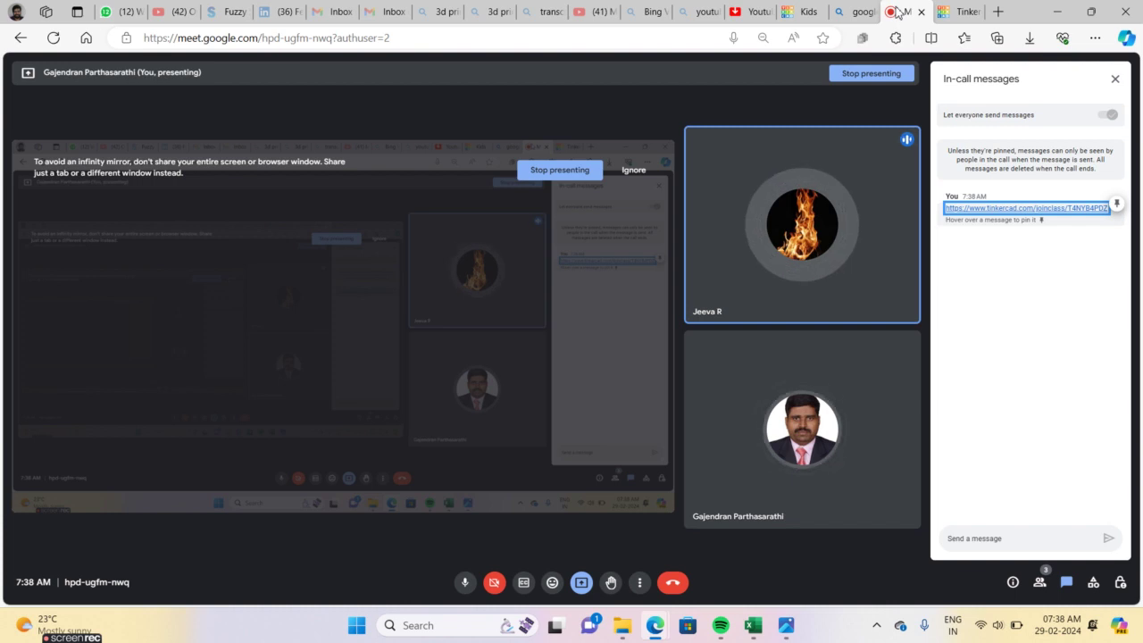
{"action": "left_click", "coordinate": [801, 8]}
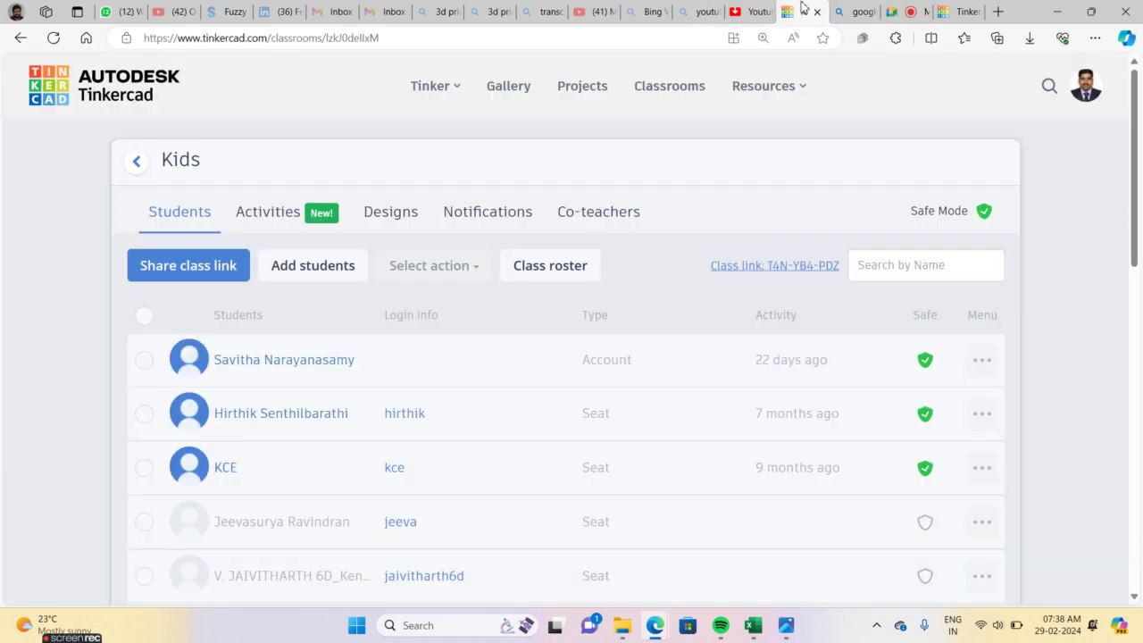
Reload the Kids class Students tab so the new seat shows activity 'in a few seconds'
{"action": "left_click", "coordinate": [53, 40]}
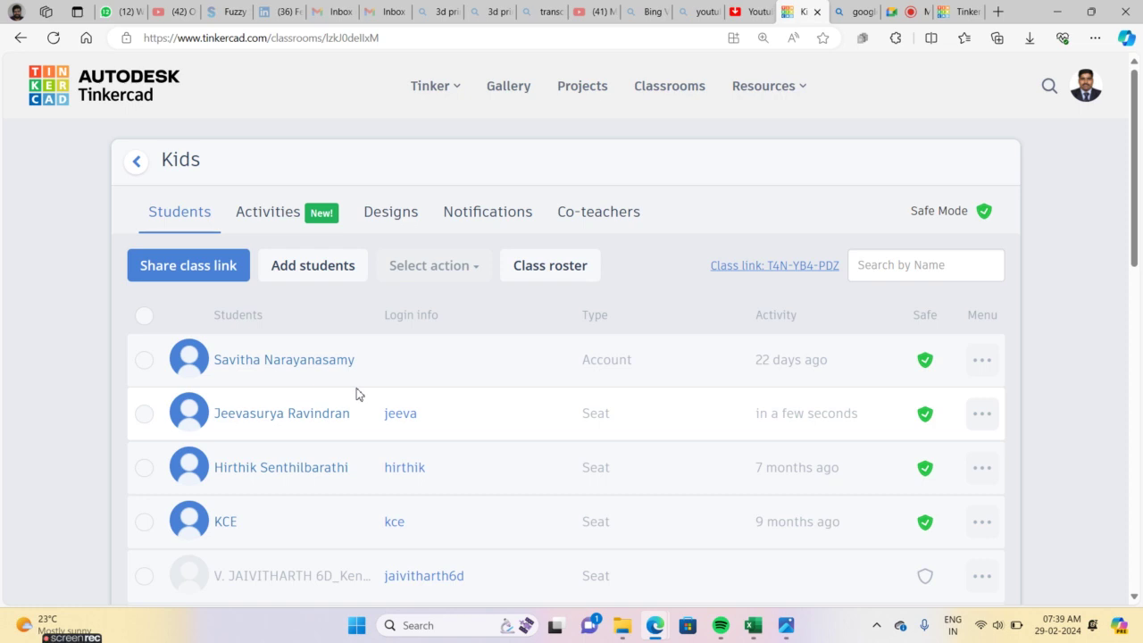
{"action": "mouse_move", "coordinate": [87, 635]}
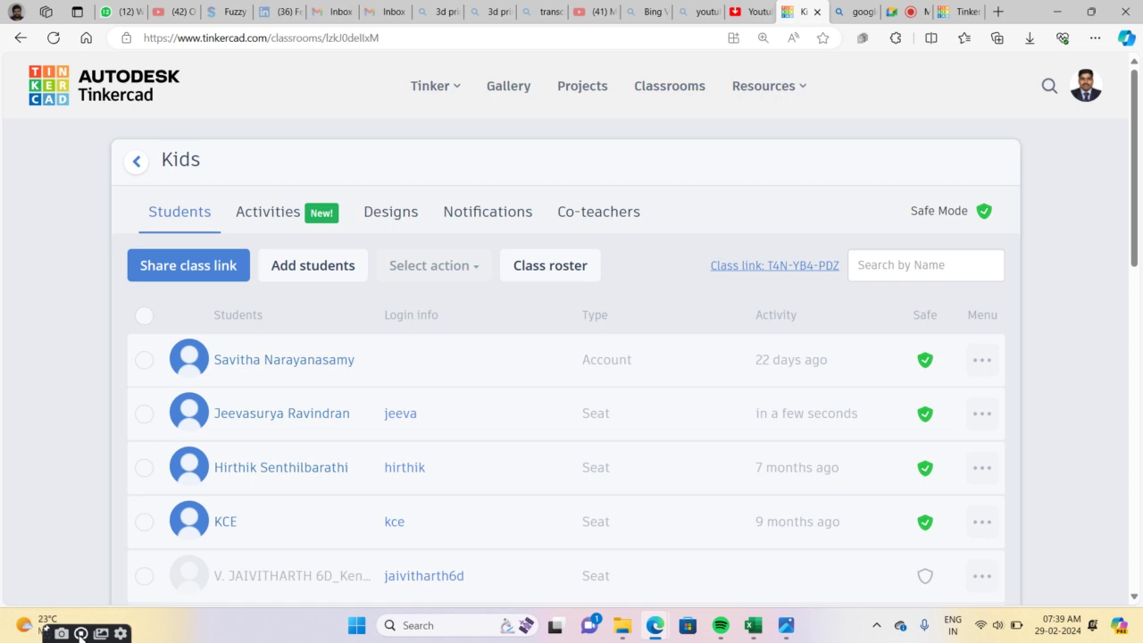
{"action": "left_click", "coordinate": [80, 634]}
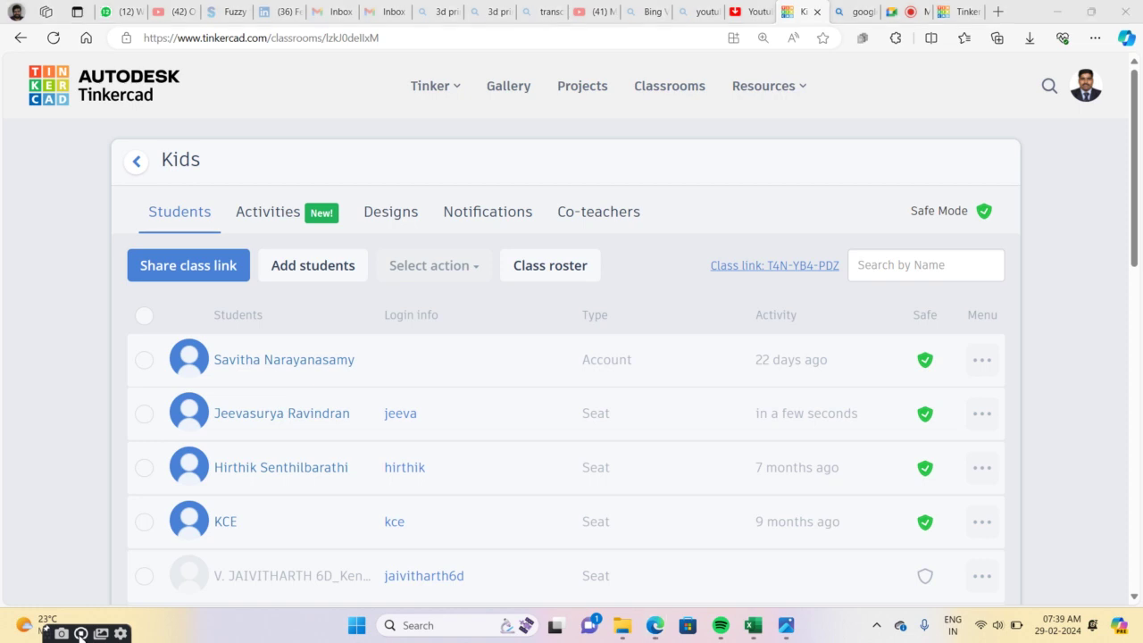